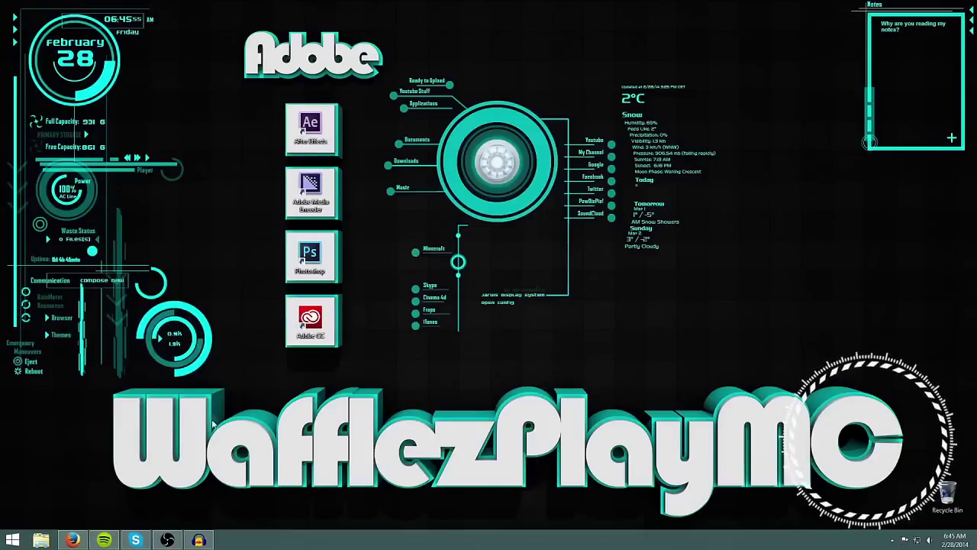
# Switch to Firefox and find the Steve Character Rig download section in the Minecraft Model Pack forum topic.
pyautogui.click(73, 541)
pyautogui.moveTo(465, 195); pyautogui.dragTo(467, 20)
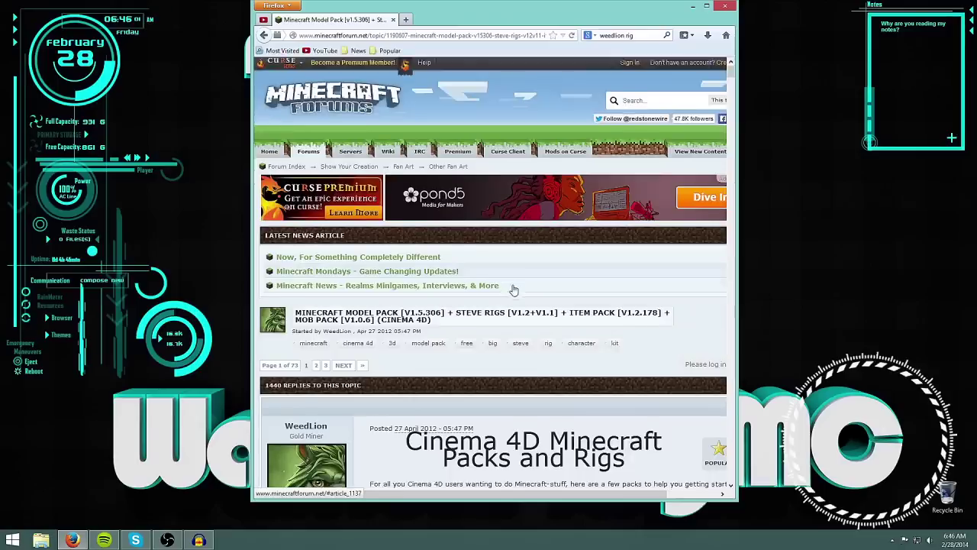
pyautogui.scroll(-4, 515, 291)
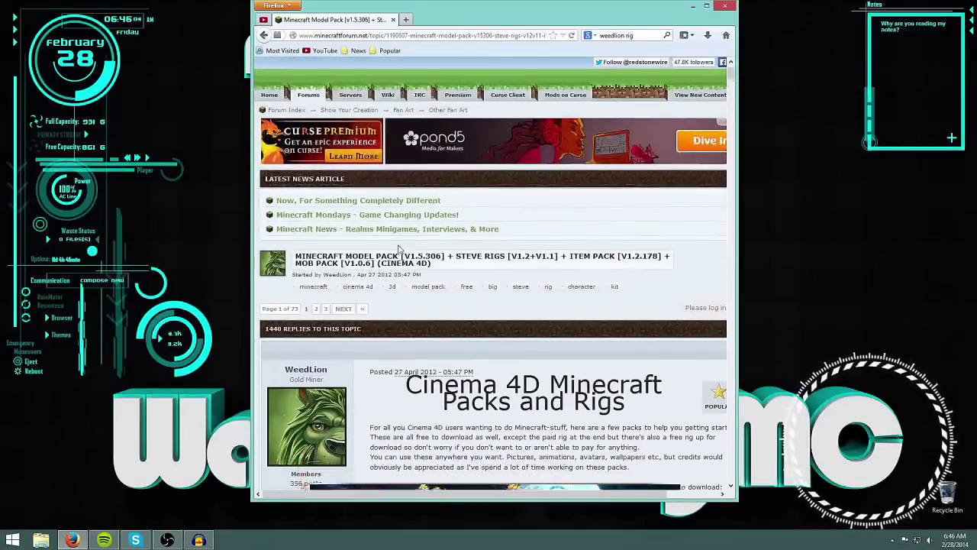
pyautogui.scroll(-15, 413, 241)
pyautogui.scroll(-20, 411, 242)
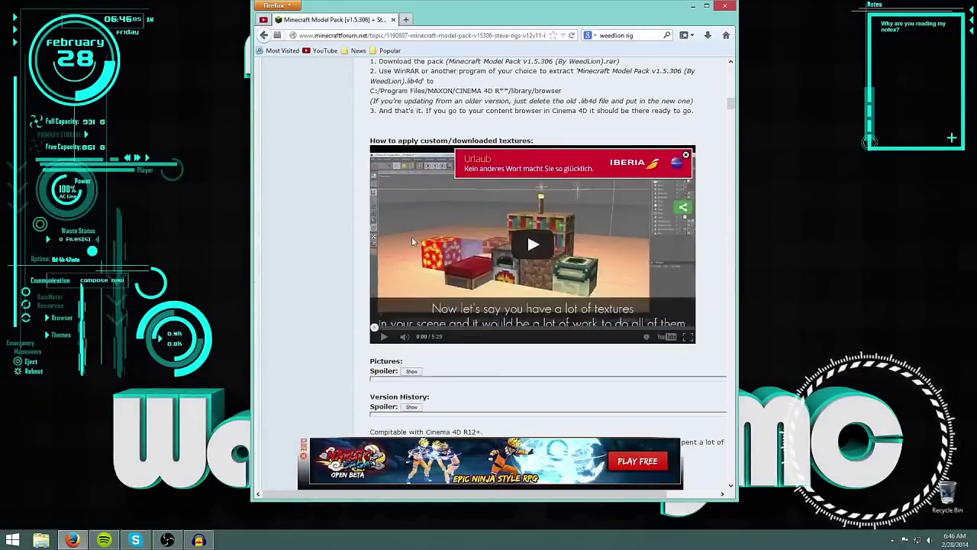
pyautogui.scroll(-15, 413, 242)
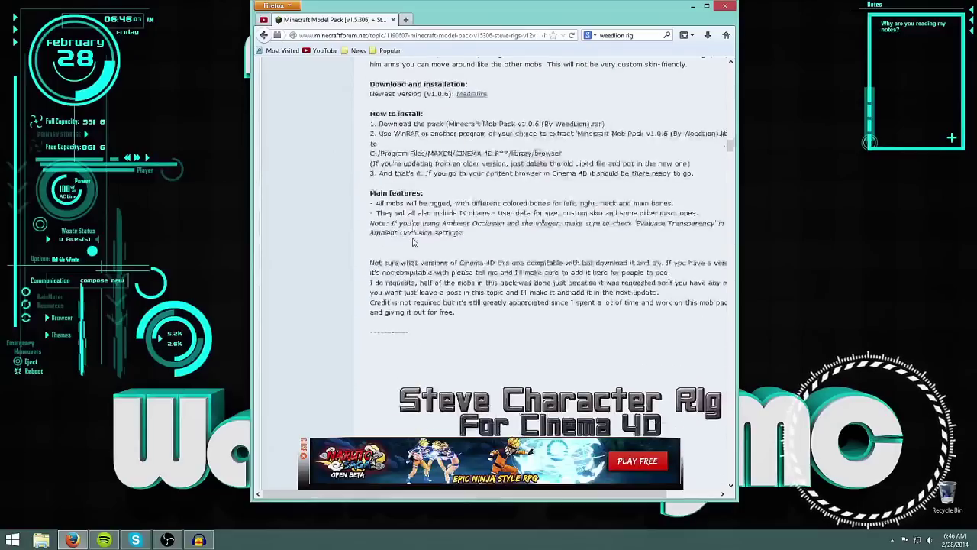
pyautogui.scroll(3, 413, 242)
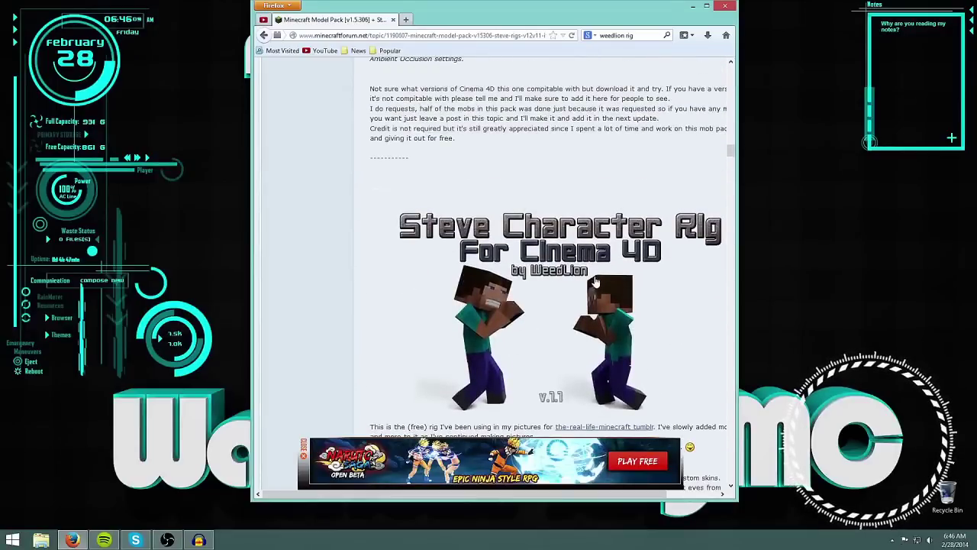
pyautogui.click(628, 287)
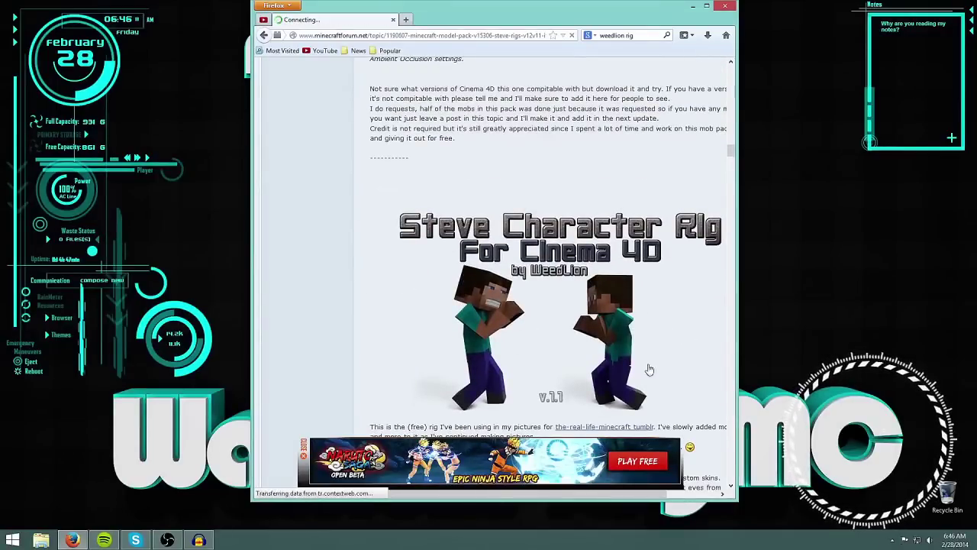
pyautogui.scroll(-8, 649, 370)
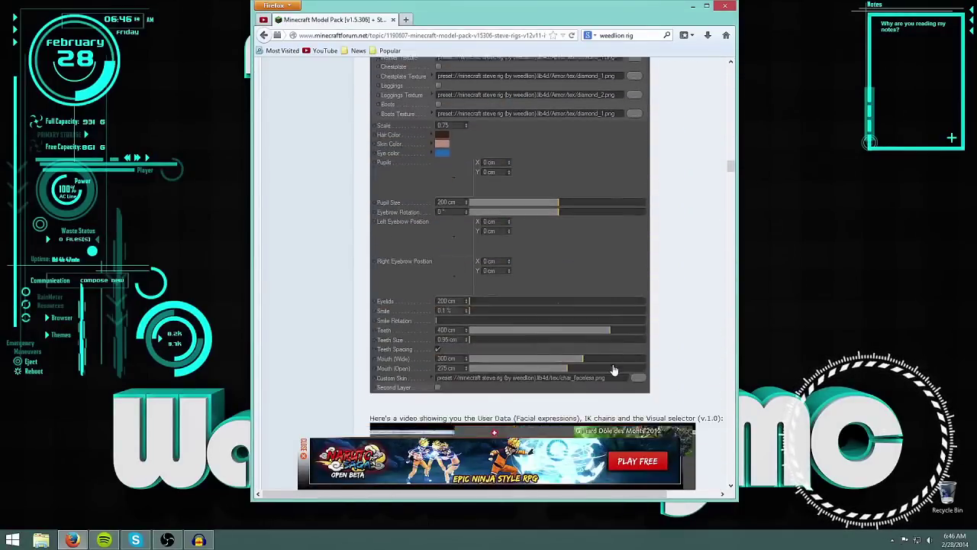
pyautogui.scroll(-5, 614, 370)
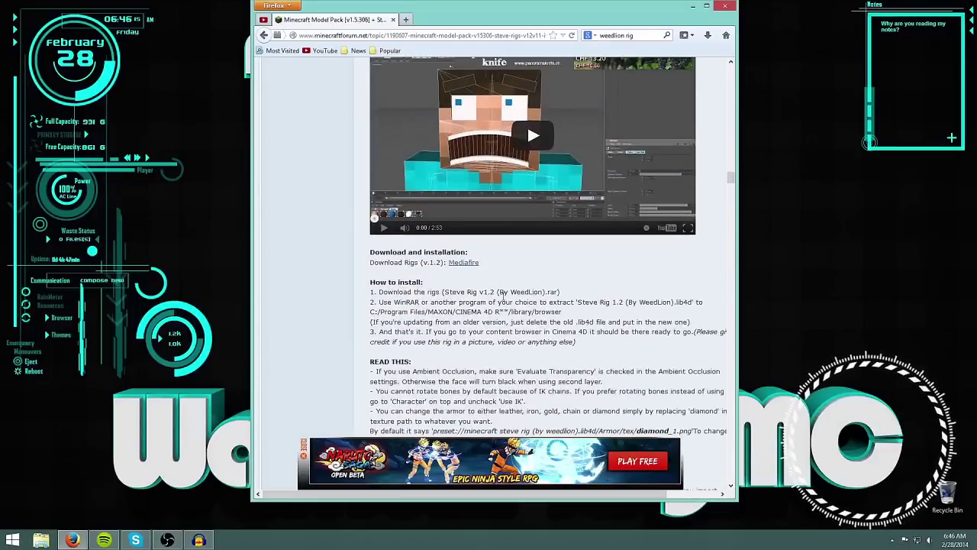
# Download Minecraft Steve Rig v1.2 (by WeedLion).rar through the rig's Mediafire link and save the file.
pyautogui.click(464, 263)
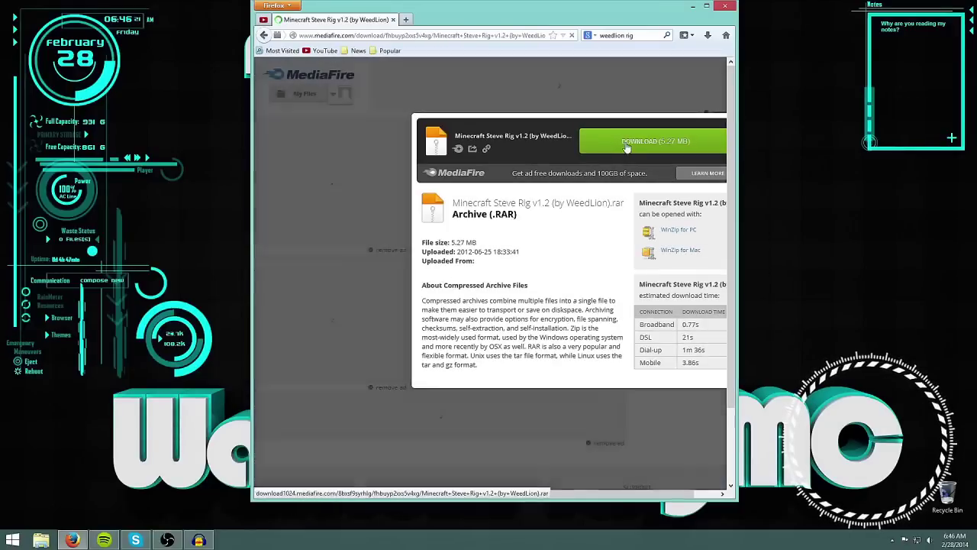
pyautogui.click(623, 143)
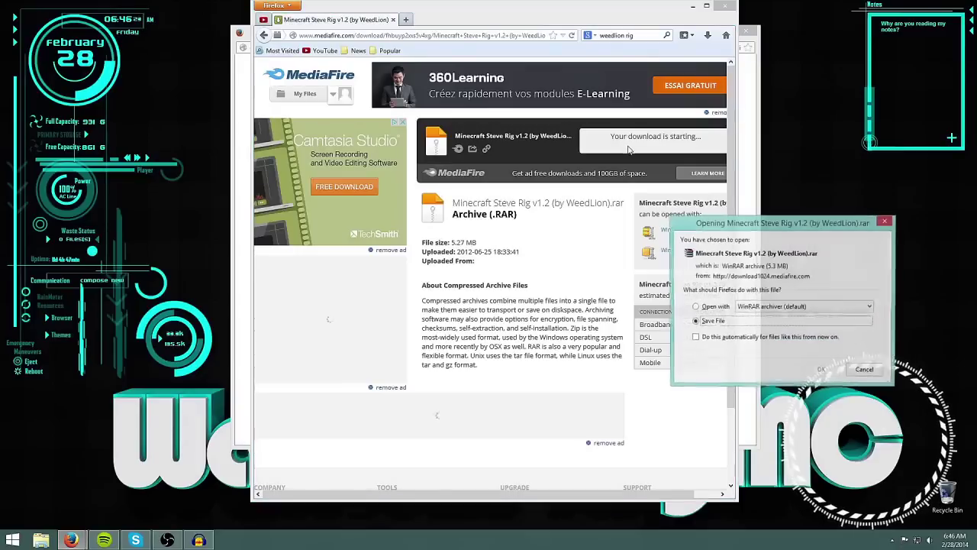
pyautogui.click(823, 371)
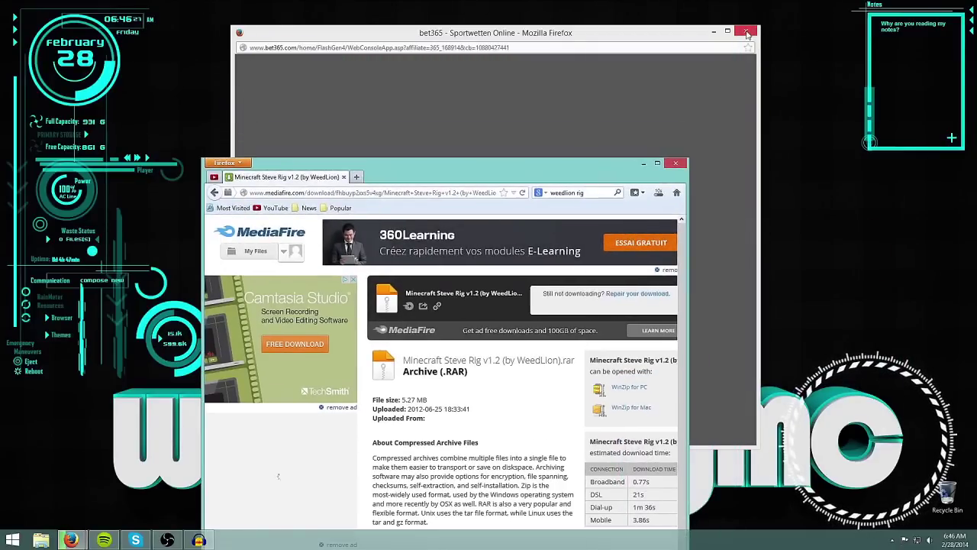
# Close the bet365 pop-up window and open the downloaded Minecraft Steve Rig v1.2 archive from the browser's downloads list.
pyautogui.click(746, 33)
pyautogui.moveTo(535, 167); pyautogui.dragTo(601, 28)
pyautogui.click(708, 56)
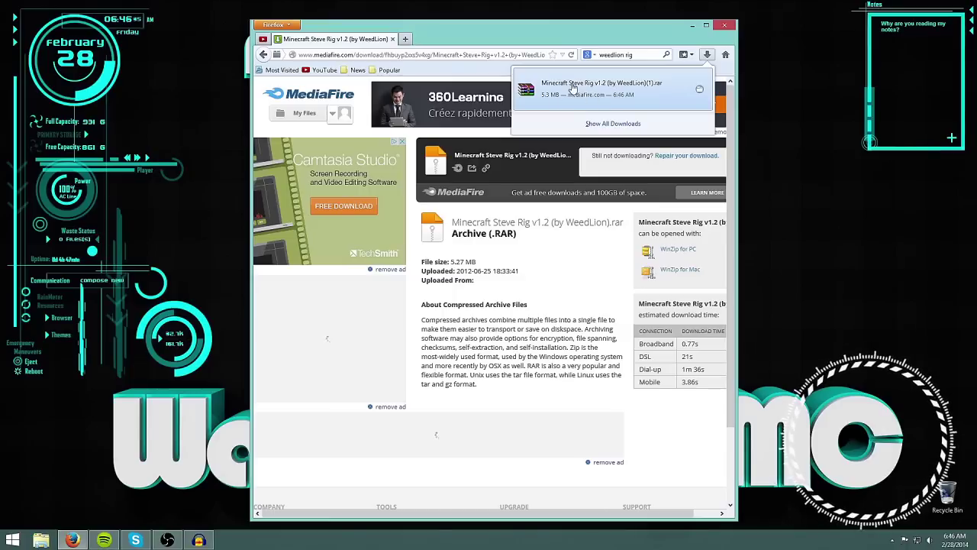
pyautogui.click(575, 32)
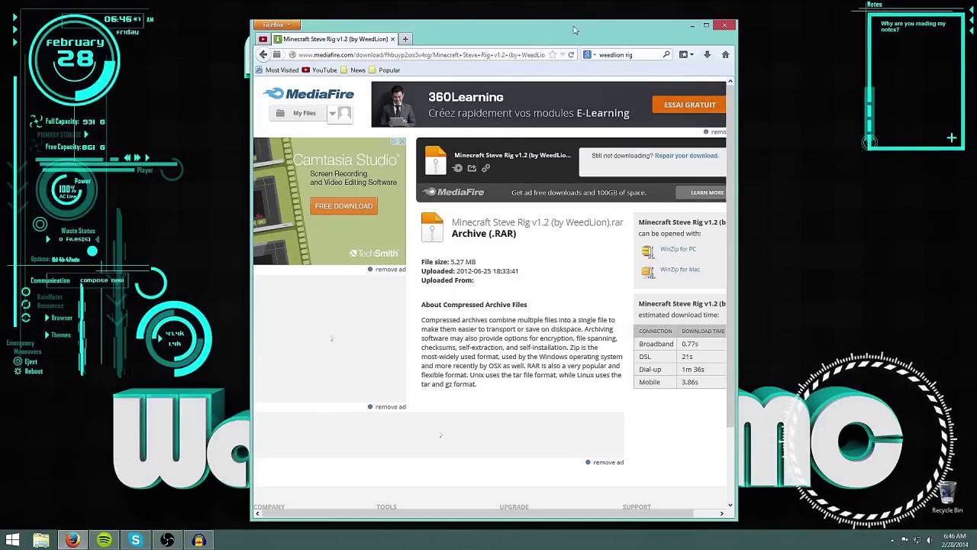
pyautogui.click(707, 54)
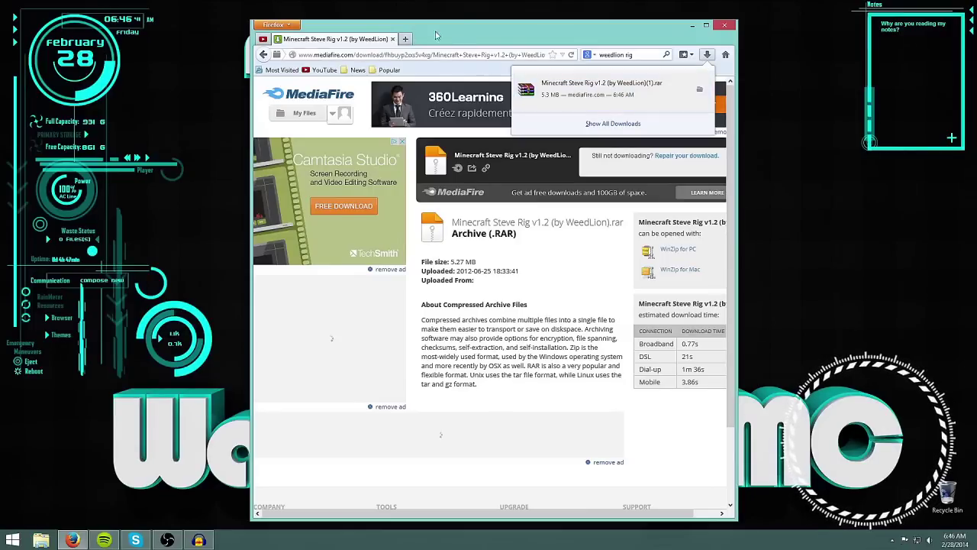
pyautogui.click(455, 36)
pyautogui.moveTo(476, 23); pyautogui.dragTo(474, 48)
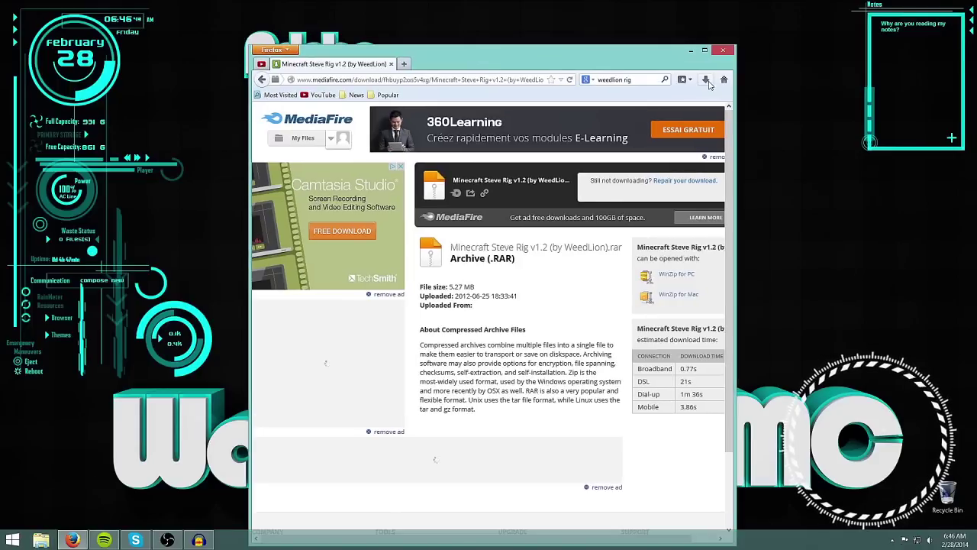
pyautogui.click(707, 82)
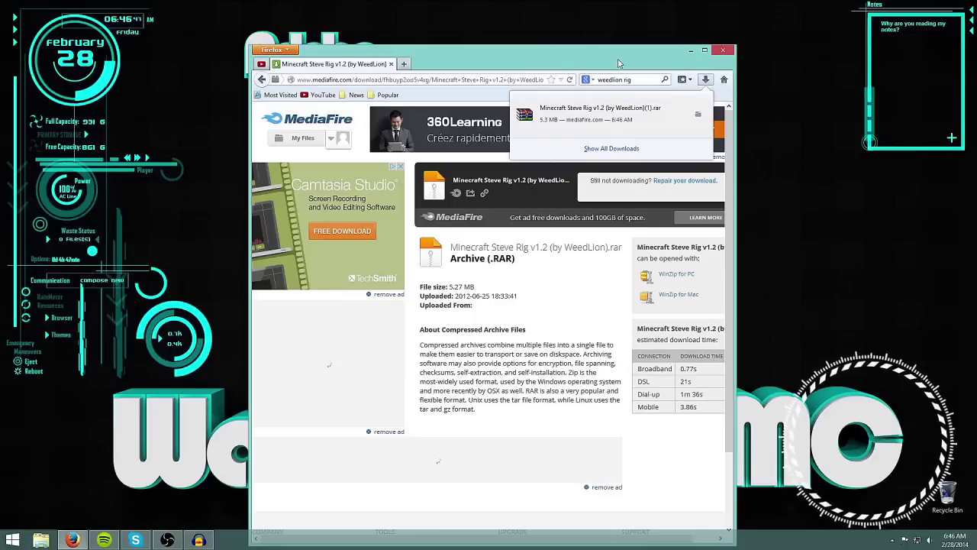
pyautogui.click(579, 114)
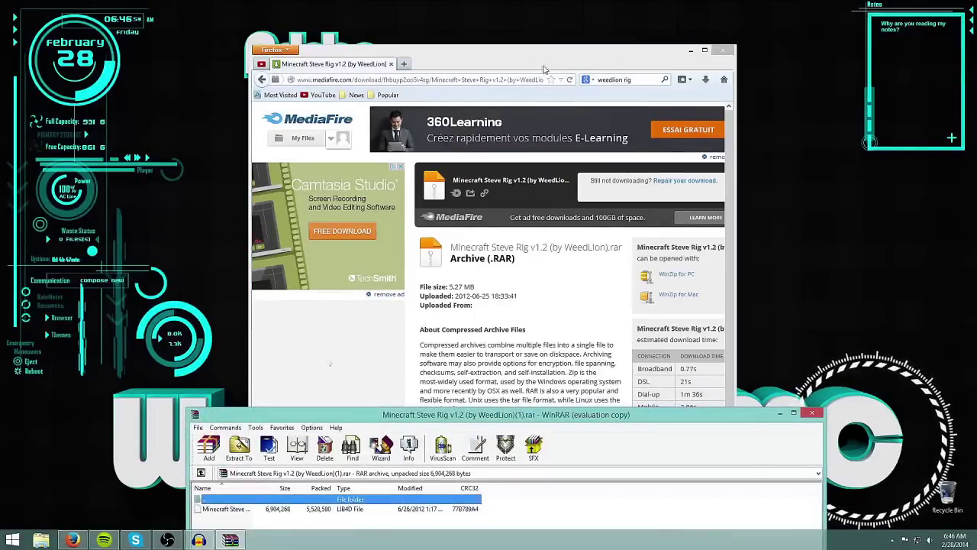
# Move the browser and WinRAR windows aside and select the Minecraft Steve Rig LIB4D file in the archive.
pyautogui.moveTo(544, 66); pyautogui.dragTo(905, 116)
pyautogui.moveTo(342, 412); pyautogui.dragTo(298, 183)
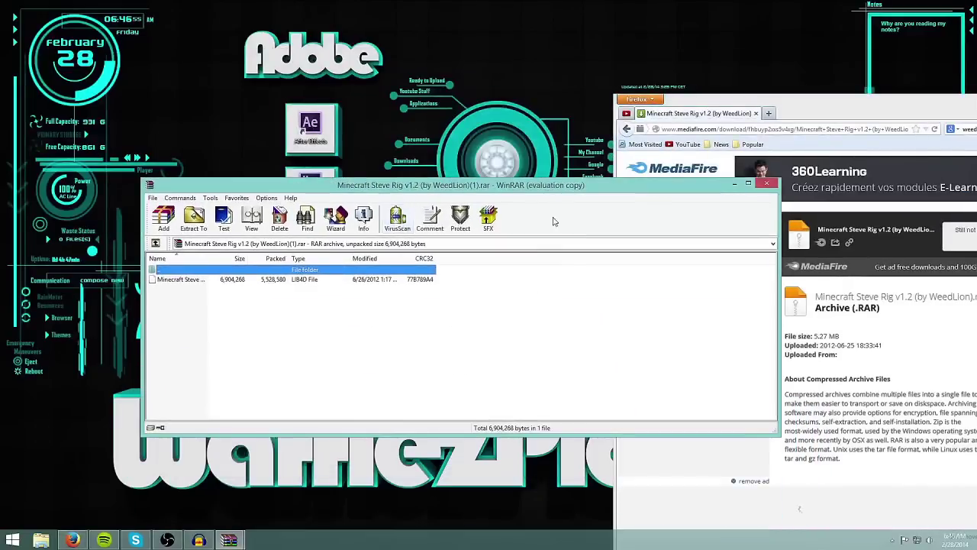
pyautogui.moveTo(530, 187); pyautogui.dragTo(535, 283)
pyautogui.click(518, 232)
pyautogui.click(541, 284)
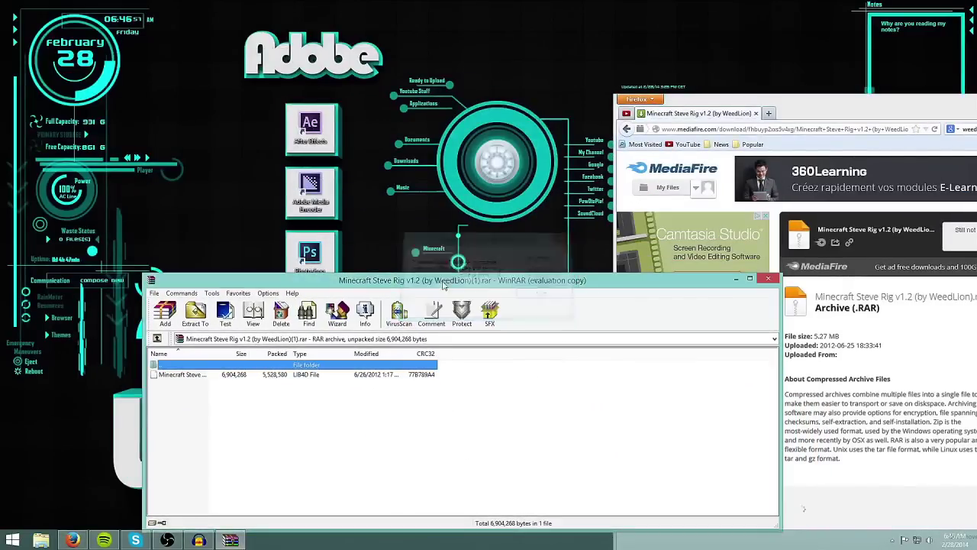
pyautogui.moveTo(443, 284); pyautogui.dragTo(701, 155)
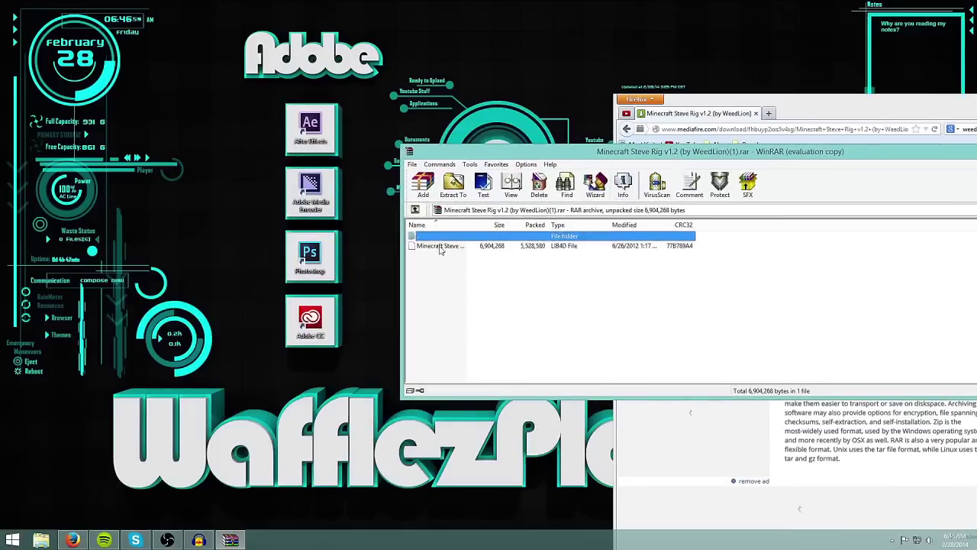
pyautogui.moveTo(469, 156); pyautogui.dragTo(658, 152)
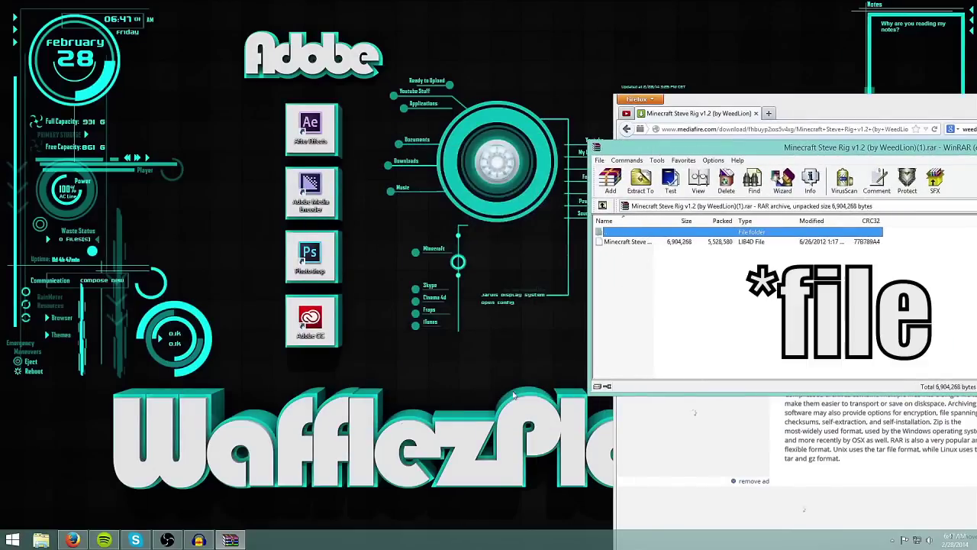
pyautogui.click(639, 243)
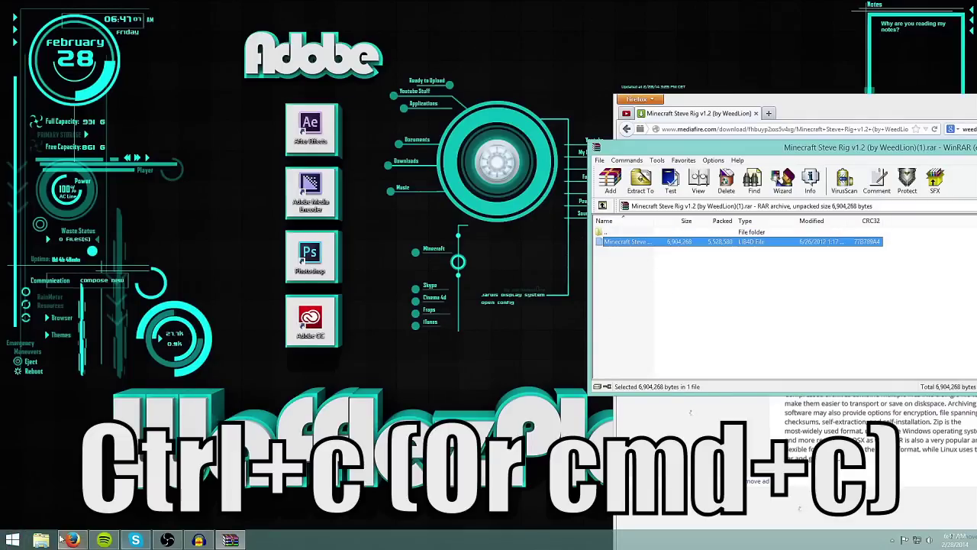
# Switch to File Explorer and open the file location of the CINEMA 4D shortcut in the Documents > Applications folder.
pyautogui.click(42, 540)
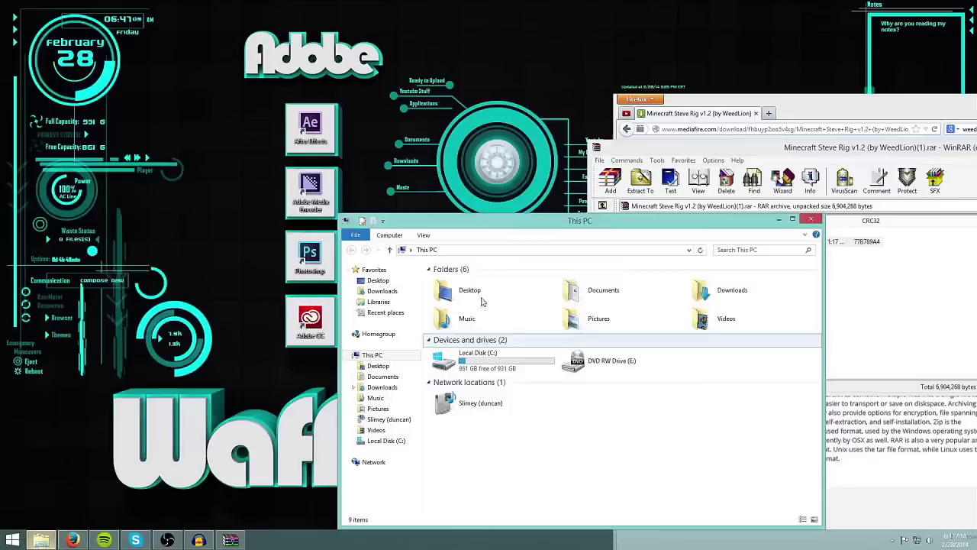
pyautogui.click(382, 387)
pyautogui.click(383, 378)
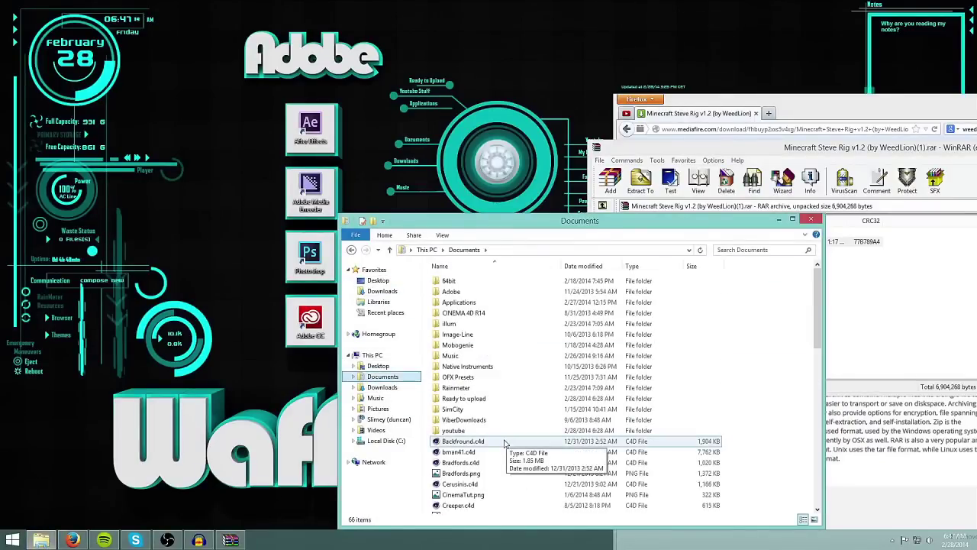
pyautogui.doubleClick(477, 303)
pyautogui.scroll(-3, 471, 471)
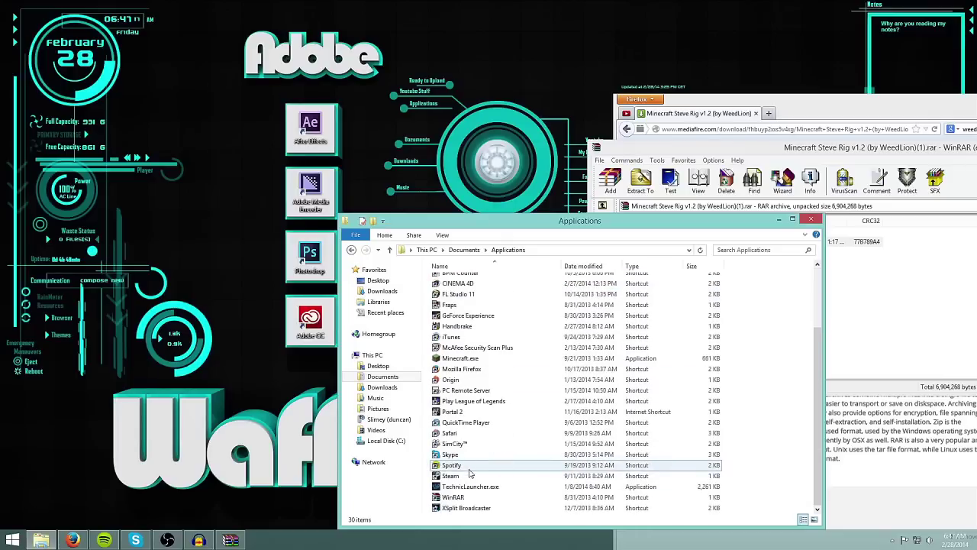
pyautogui.scroll(3, 462, 494)
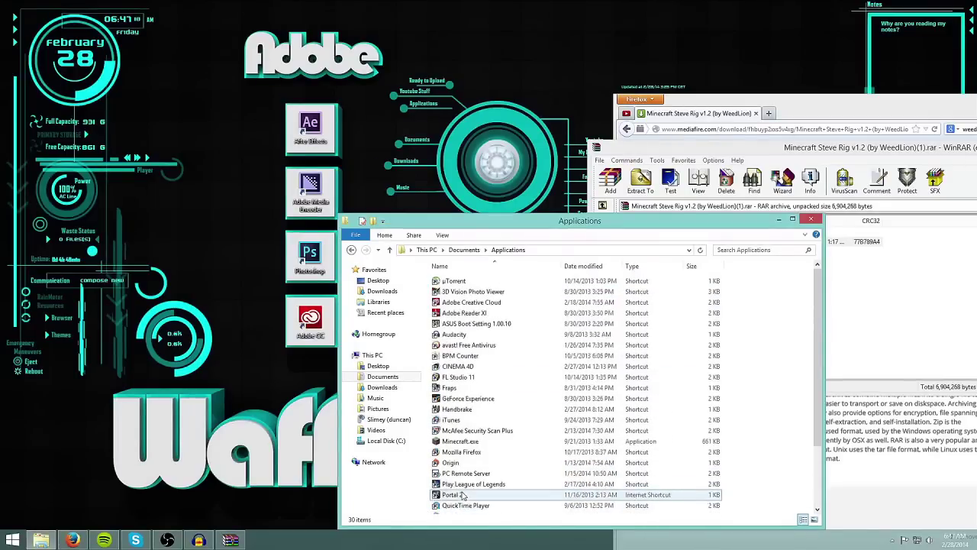
pyautogui.click(481, 369)
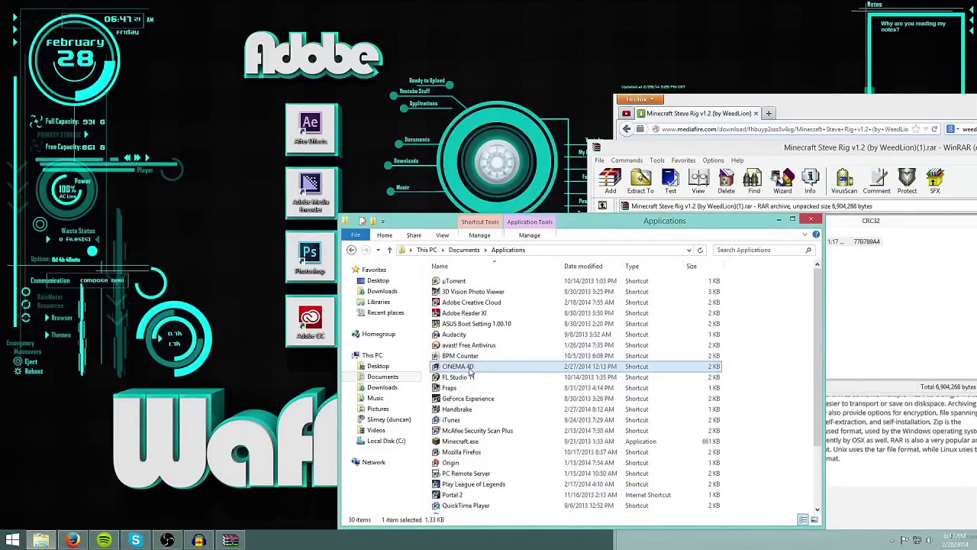
pyautogui.rightClick(471, 369)
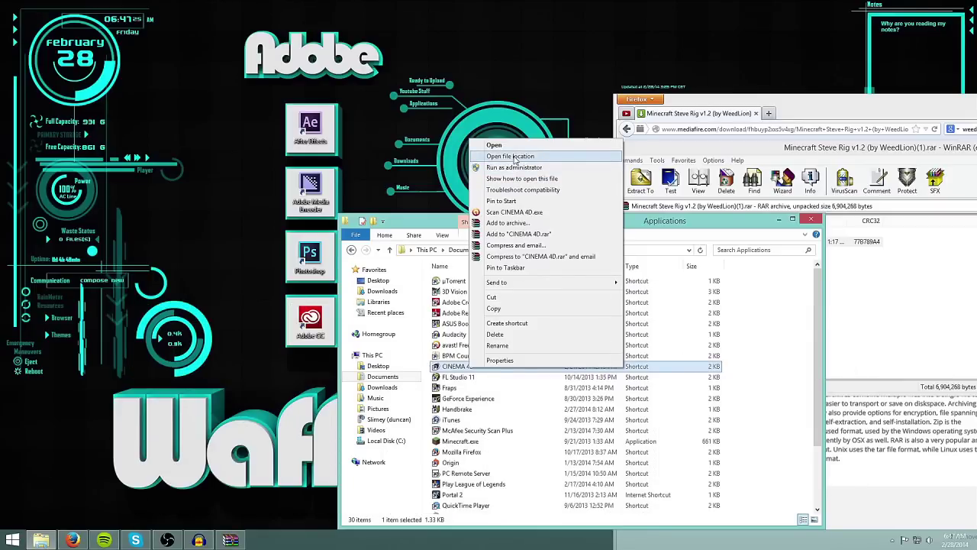
pyautogui.click(510, 157)
pyautogui.moveTo(460, 224); pyautogui.dragTo(354, 143)
pyautogui.moveTo(496, 145); pyautogui.dragTo(448, 130)
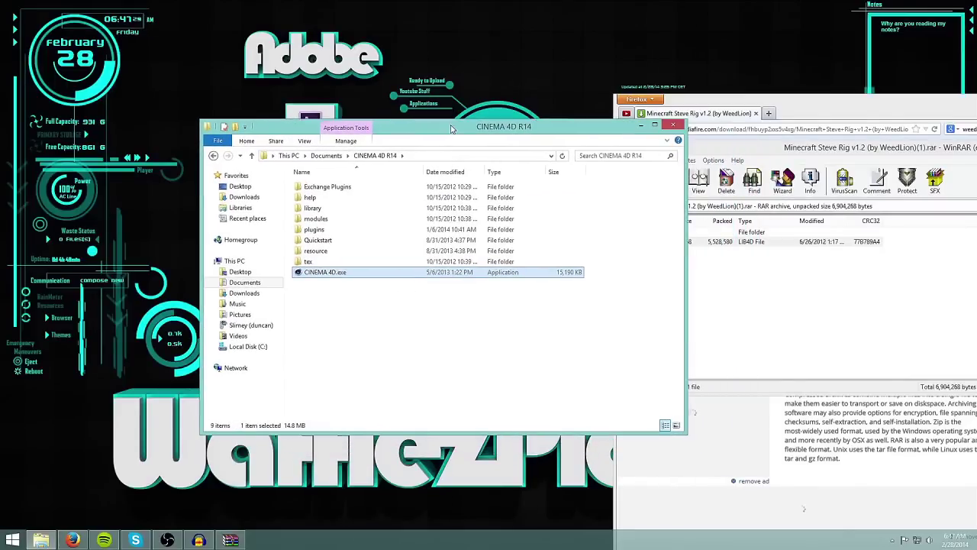
# Open the browser folder inside the library folder of CINEMA 4D R14.
pyautogui.doubleClick(326, 231)
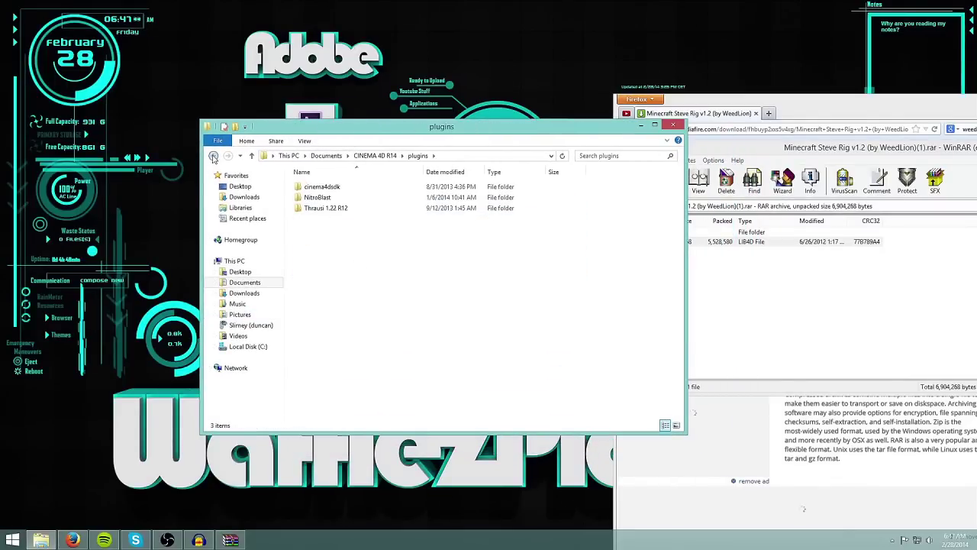
pyautogui.click(214, 156)
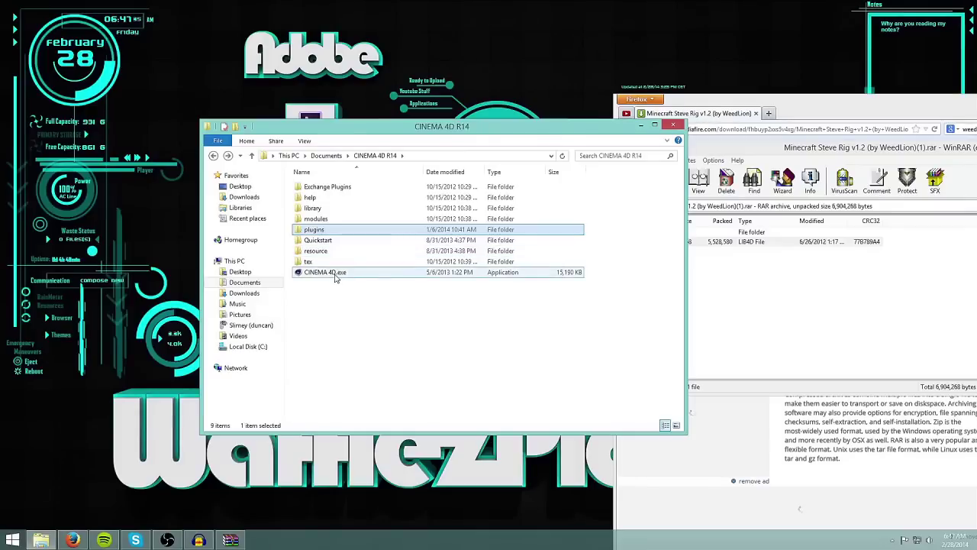
pyautogui.doubleClick(326, 209)
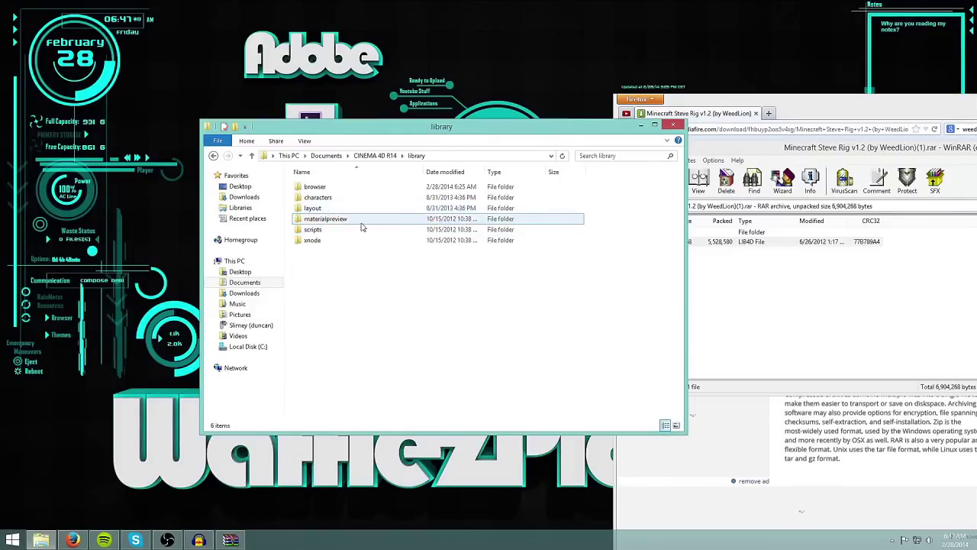
pyautogui.doubleClick(326, 189)
# Arrange the browser folder window beside the WinRAR archive and bring the archive in front of Firefox.
pyautogui.moveTo(794, 114); pyautogui.dragTo(781, 52)
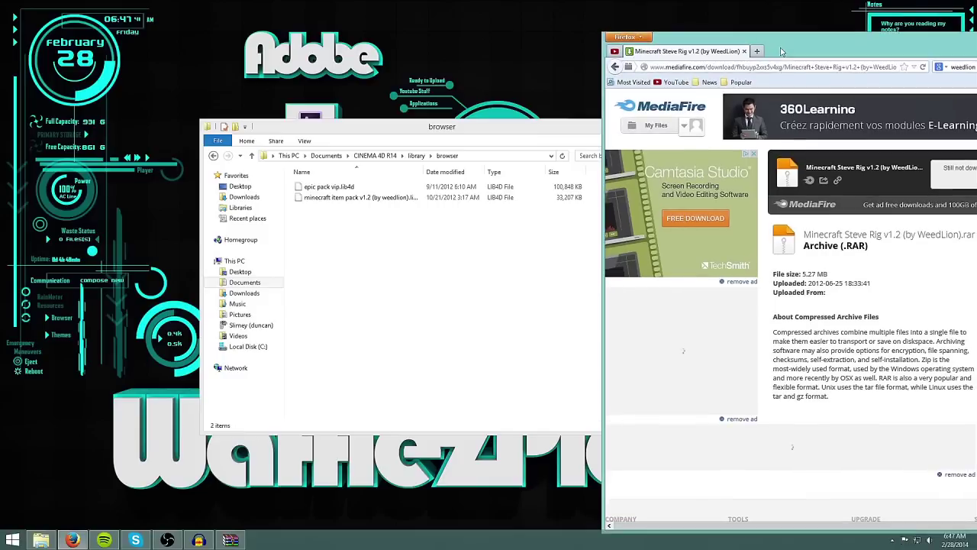
pyautogui.moveTo(437, 129); pyautogui.dragTo(329, 127)
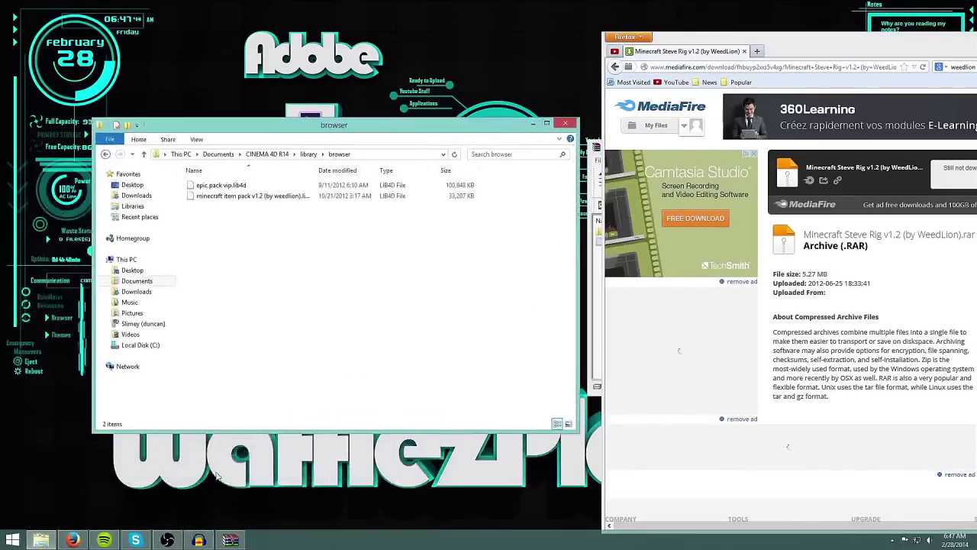
pyautogui.moveTo(783, 51); pyautogui.dragTo(868, 163)
pyautogui.click(672, 206)
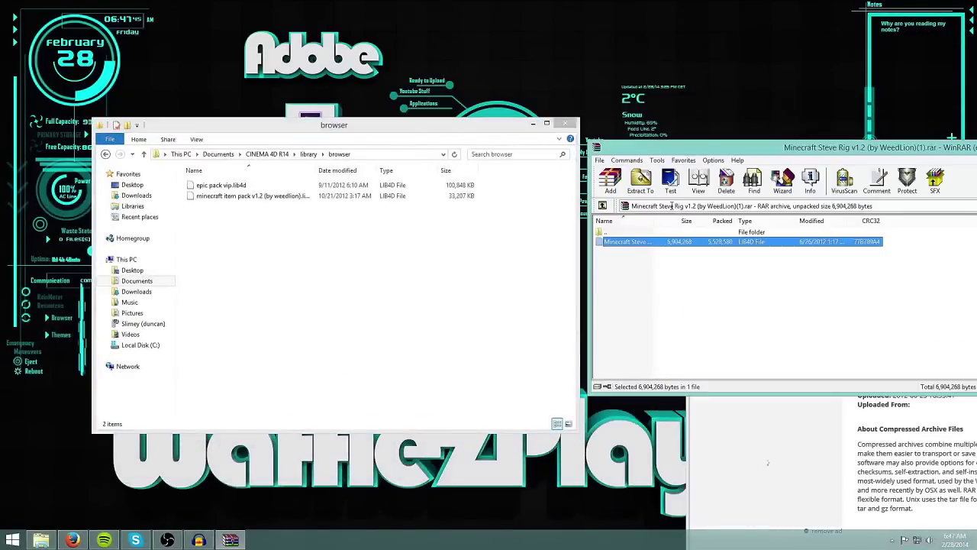
# Copy the Minecraft Steve Rig v1.2 LIB4D file from the archive into the browser folder of CINEMA 4D R14.
pyautogui.click(300, 128)
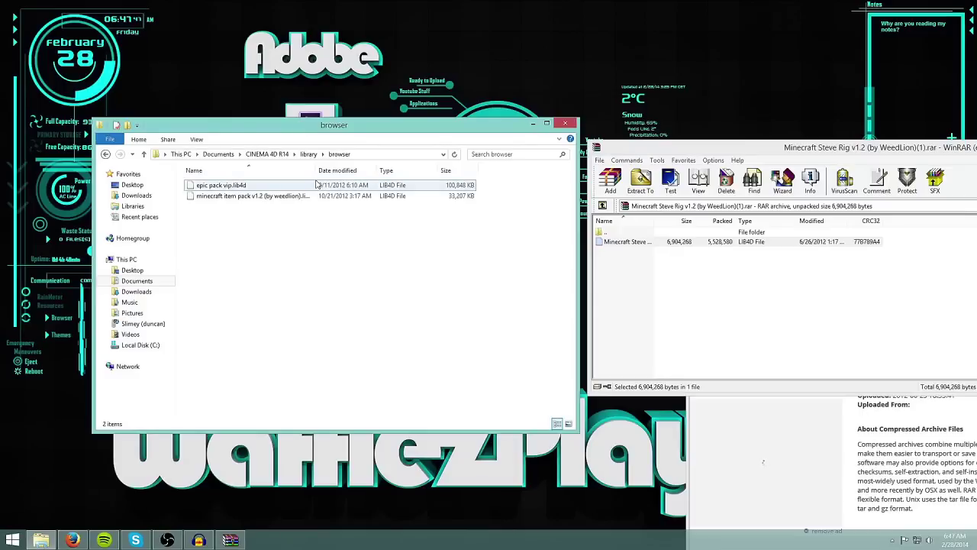
pyautogui.hotkey('ctrl', 'v')
pyautogui.click(289, 232)
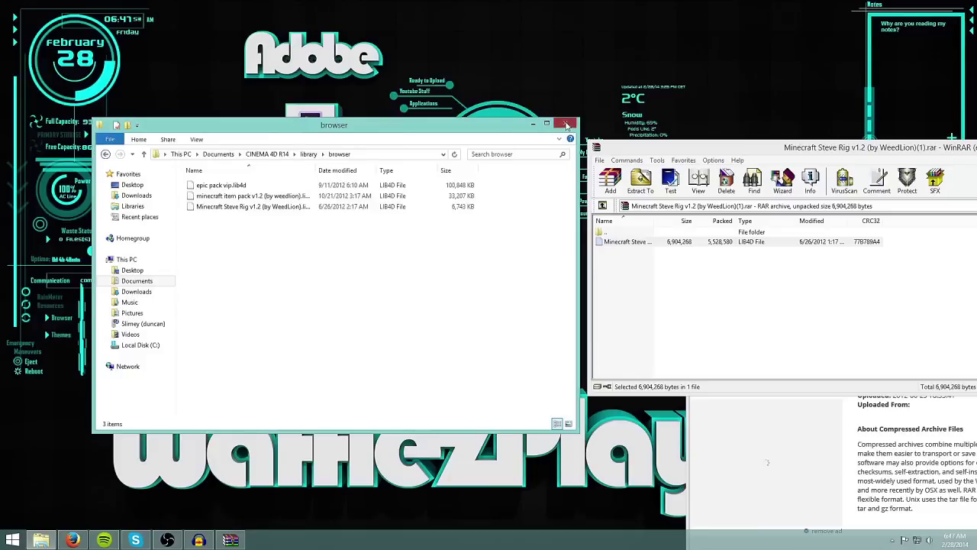
# Close the browser folder and the WinRAR archive, and minimize Firefox to clear the desktop.
pyautogui.click(567, 126)
pyautogui.moveTo(912, 150); pyautogui.dragTo(425, 143)
pyautogui.click(730, 139)
pyautogui.moveTo(880, 162); pyautogui.dragTo(443, 210)
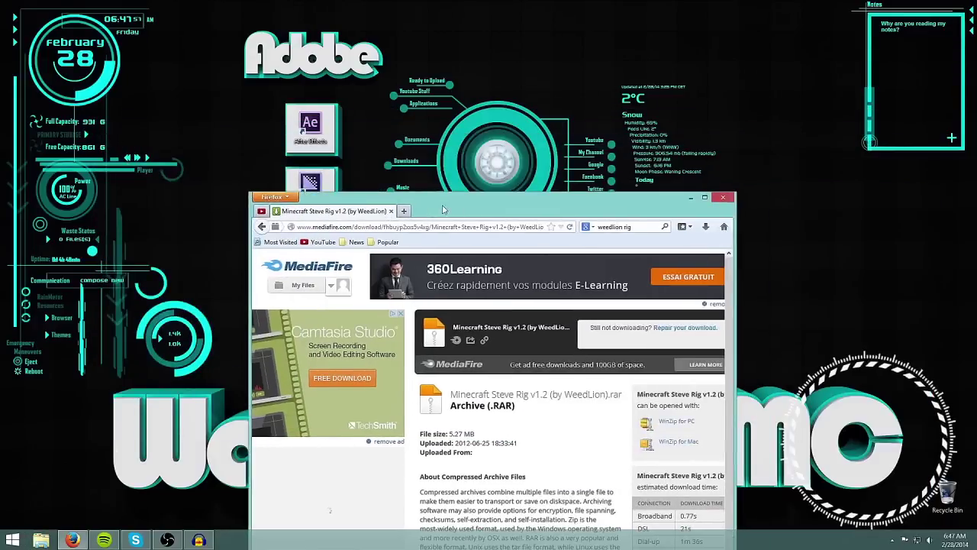
pyautogui.click(691, 197)
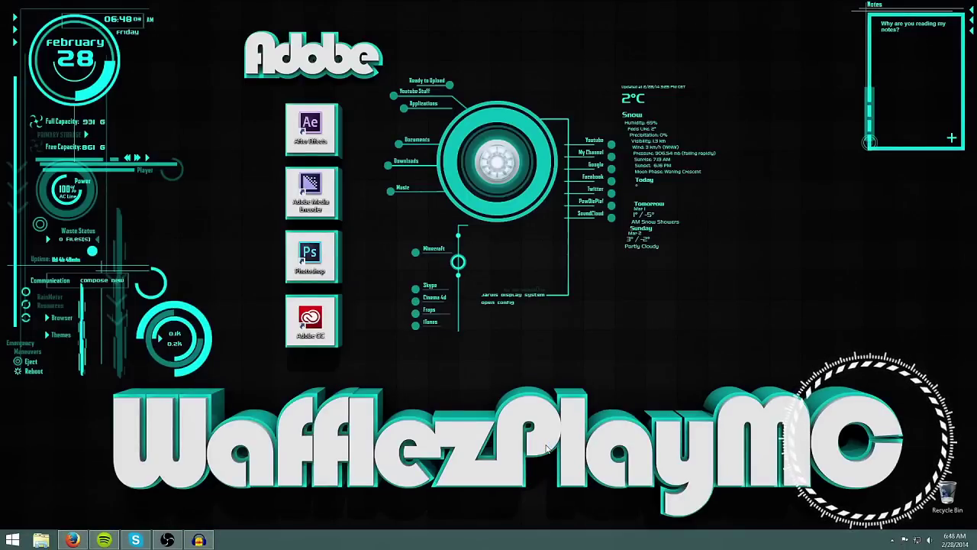
# Launch Cinema 4D and set the render output size to 1280 x 720 pixels.
pyautogui.click(431, 298)
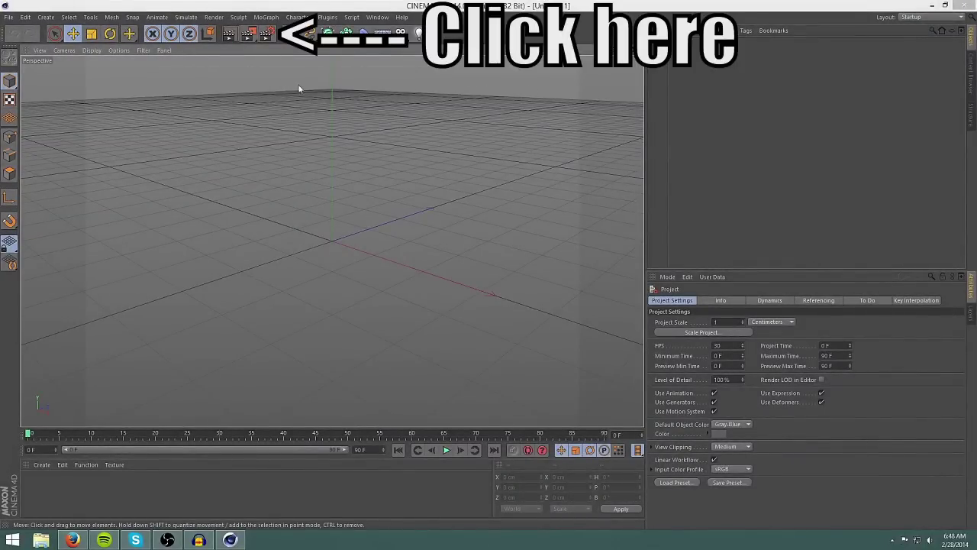
pyautogui.click(267, 34)
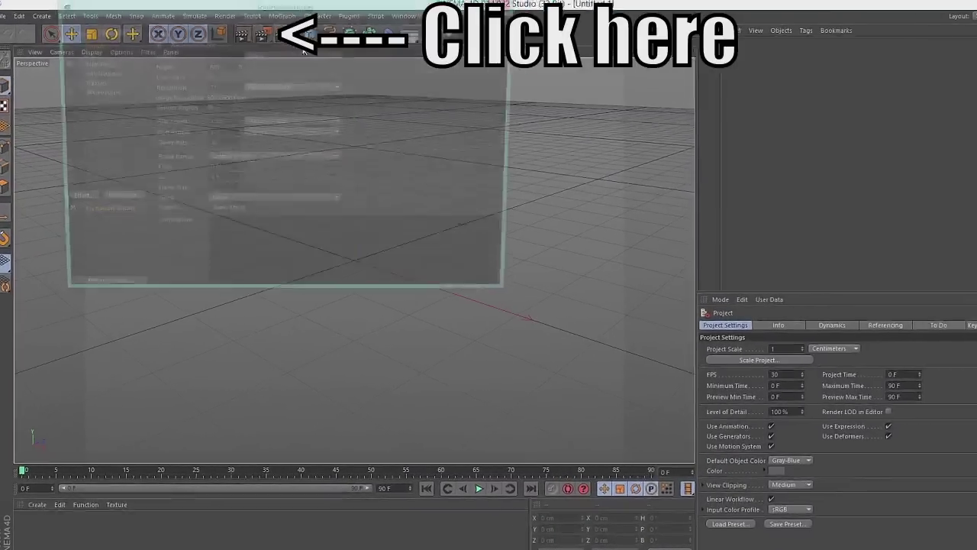
pyautogui.click(229, 56)
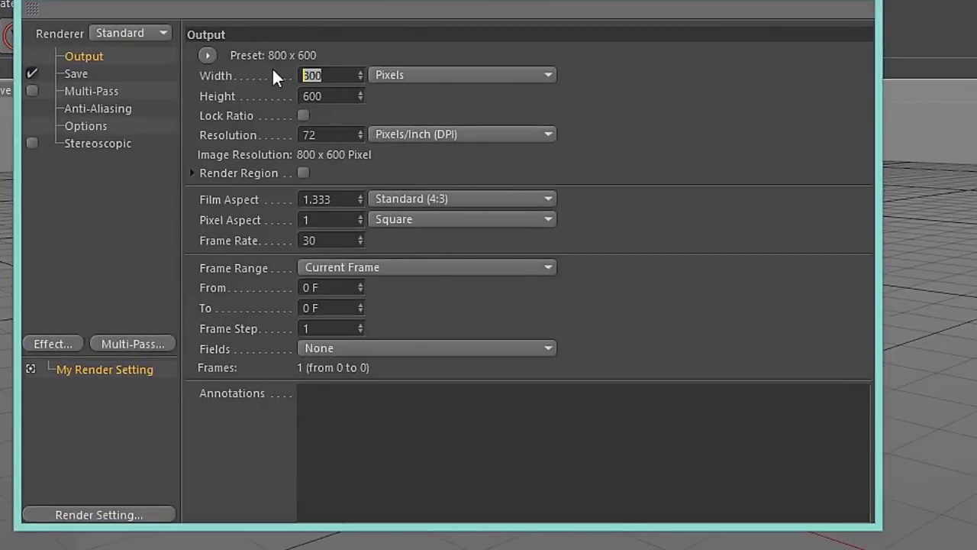
pyautogui.write('1280')
pyautogui.press('Tab')
pyautogui.press('BackSpace')
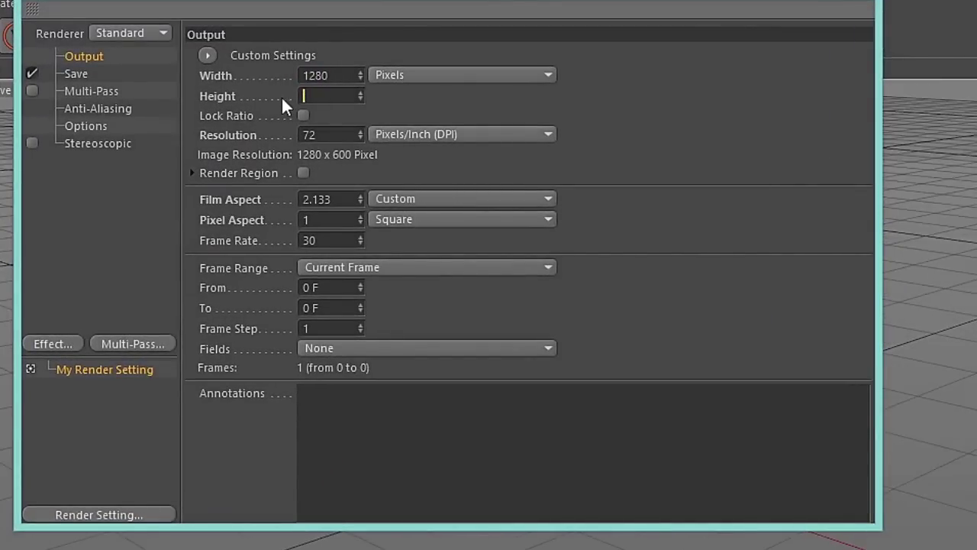
pyautogui.write('720')
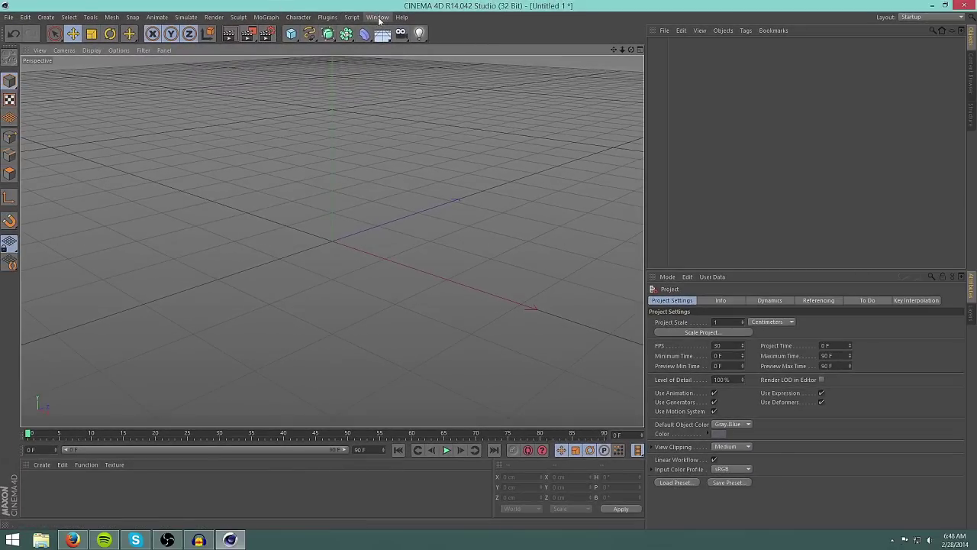
# Load the Steve (Smaller Eyes) preset from Minecraft Steve Rig (By WeedLion) in the Content Browser, and close the browser.
pyautogui.click(377, 18)
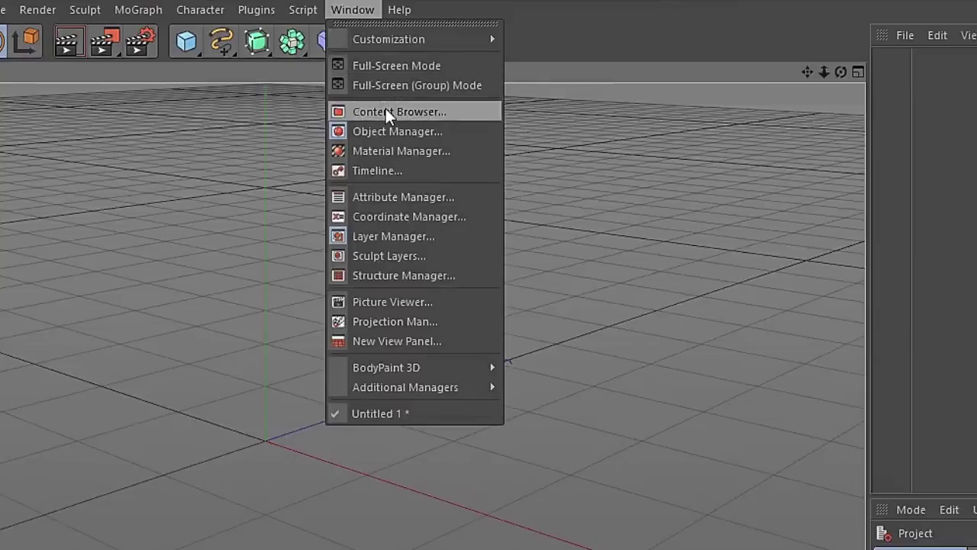
pyautogui.click(386, 111)
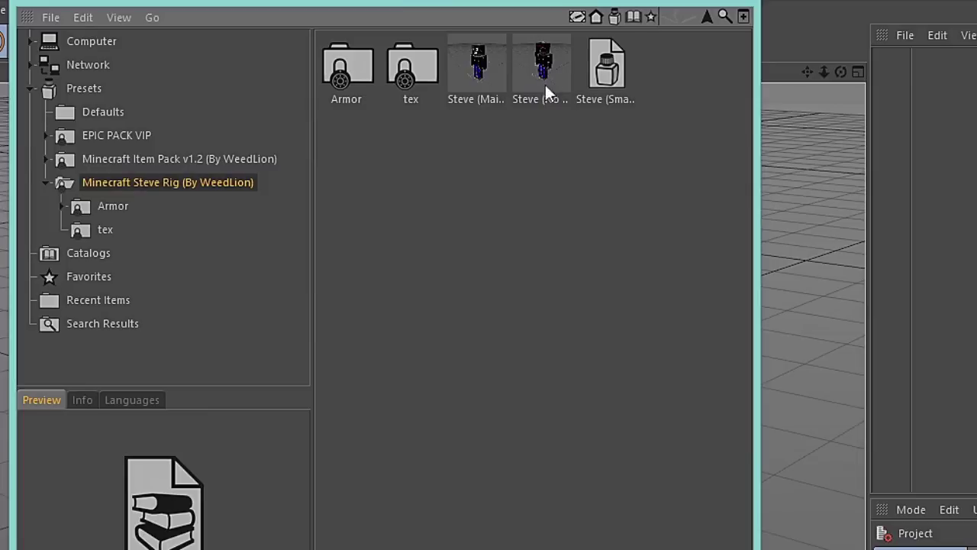
pyautogui.doubleClick(606, 73)
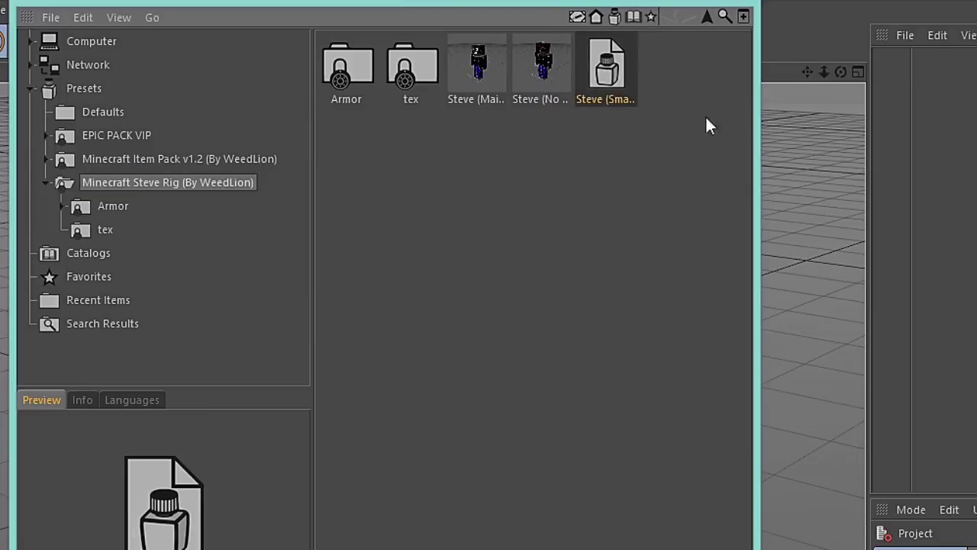
pyautogui.click(735, 1)
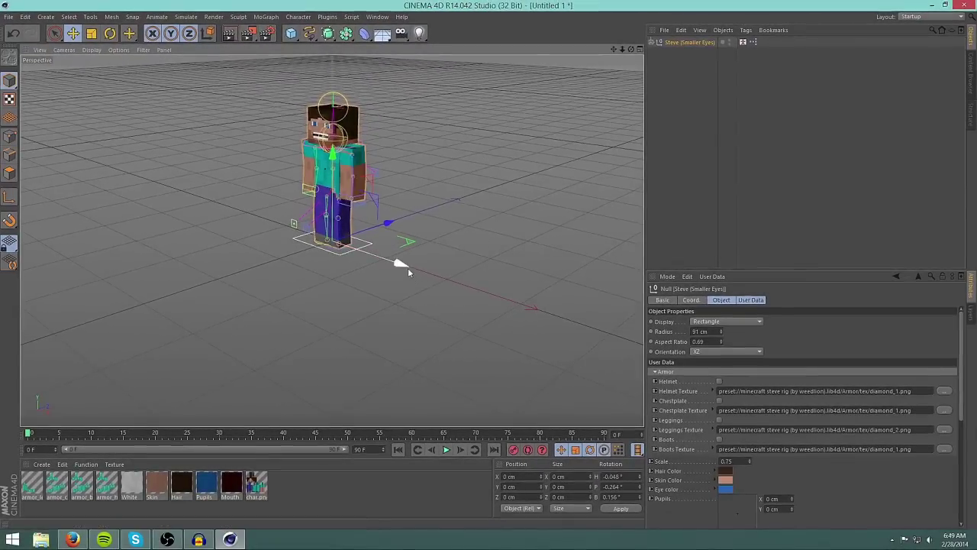
# Move the Steve rig along the X axis to about 11 cm, facing it from the front.
pyautogui.moveTo(408, 271)
pyautogui.mouseDown()
pyautogui.moveTo(425, 276)
pyautogui.moveTo(414, 272)
pyautogui.mouseUp()
pyautogui.keyDown('alt'); pyautogui.moveTo(328, 210); pyautogui.dragTo(404, 235); pyautogui.keyUp('alt')
pyautogui.moveTo(298, 288); pyautogui.dragTo(319, 312)
pyautogui.hotkey('ctrl', 'z')
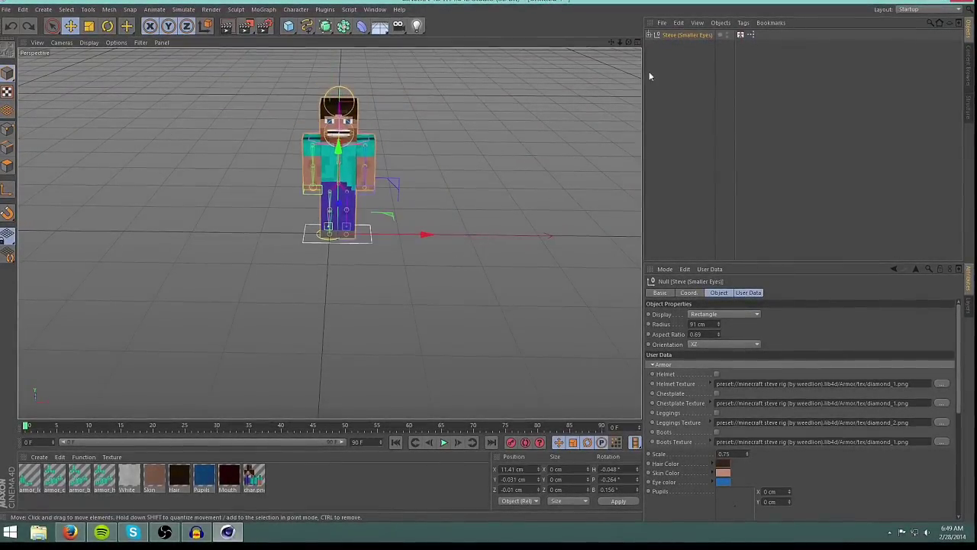
# Add a Floor object beneath the Steve rig.
pyautogui.keyDown('alt'); pyautogui.moveTo(365, 248); pyautogui.dragTo(369, 220); pyautogui.keyUp('alt')
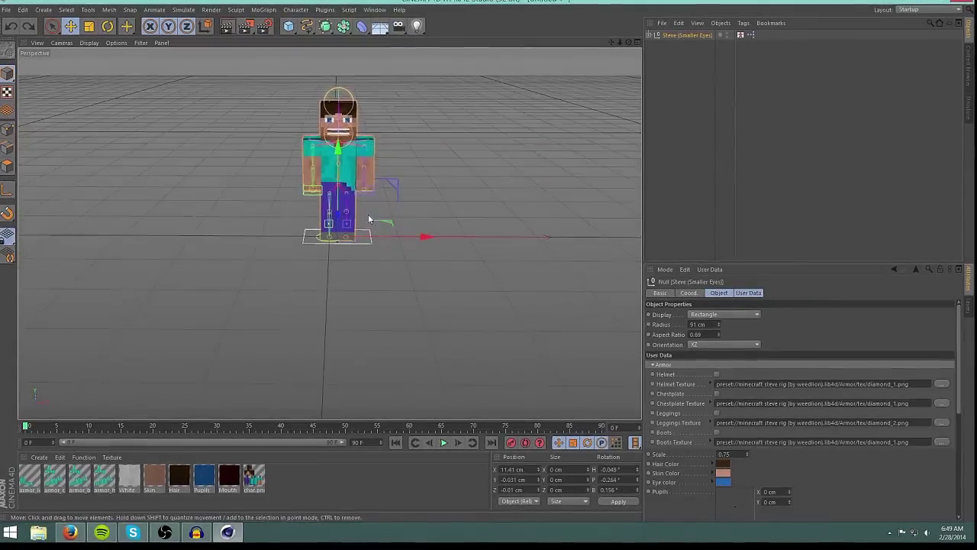
pyautogui.click(380, 29)
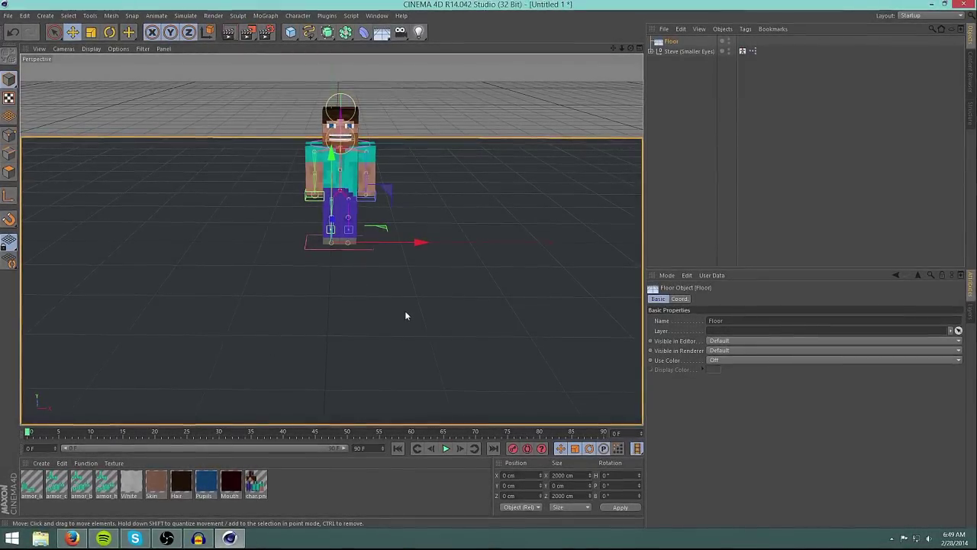
# Create a new material with a pure white color (RGB 255, 255, 255) and Specular disabled.
pyautogui.click(41, 464)
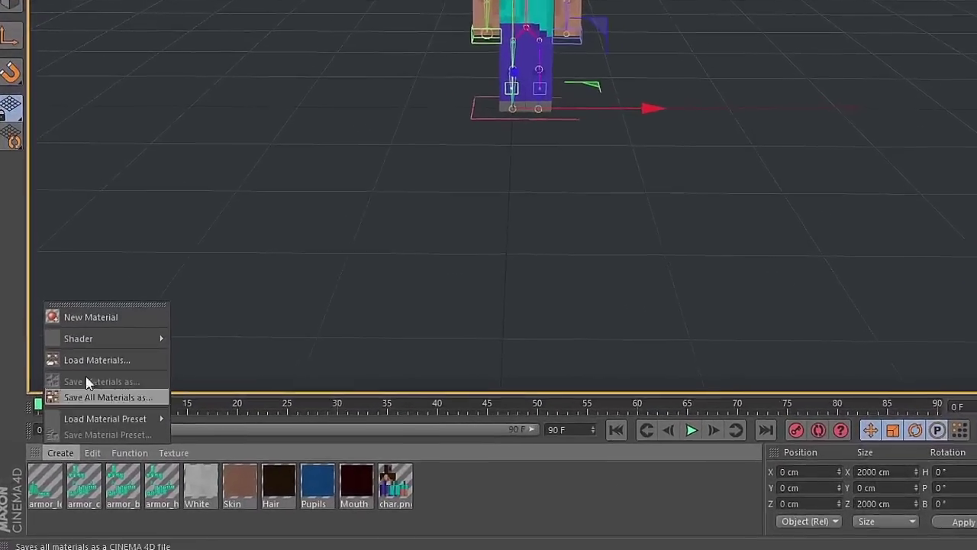
pyautogui.click(90, 317)
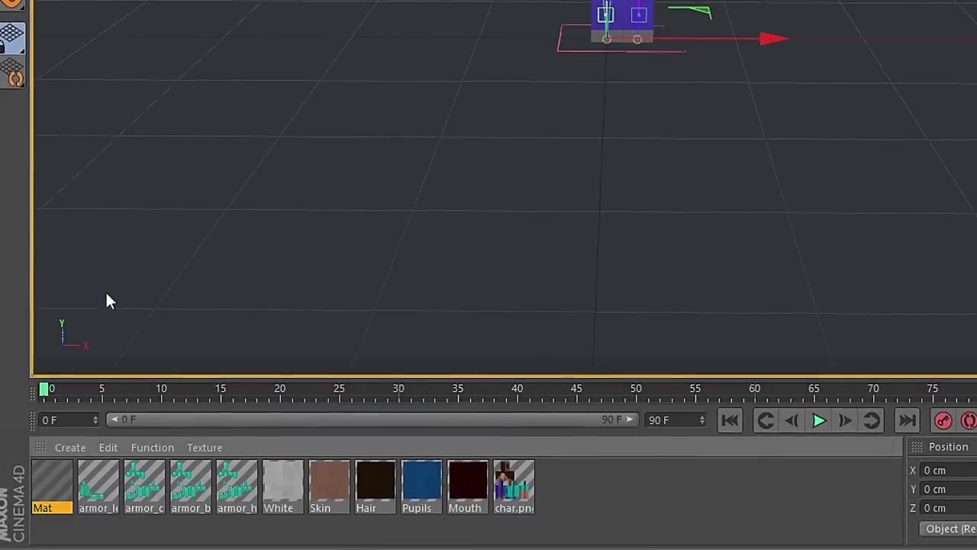
pyautogui.doubleClick(52, 480)
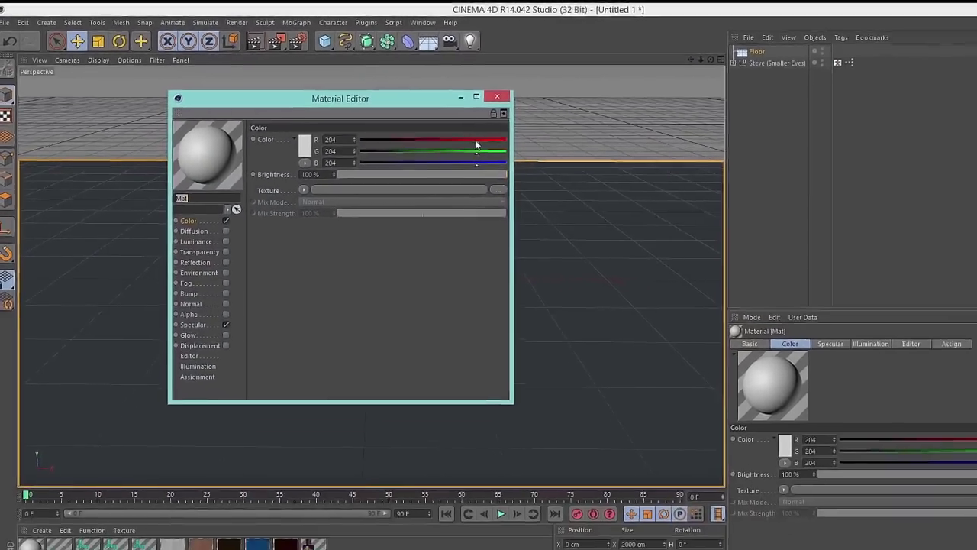
pyautogui.moveTo(637, 161); pyautogui.dragTo(677, 161)
pyautogui.moveTo(437, 133); pyautogui.dragTo(482, 137)
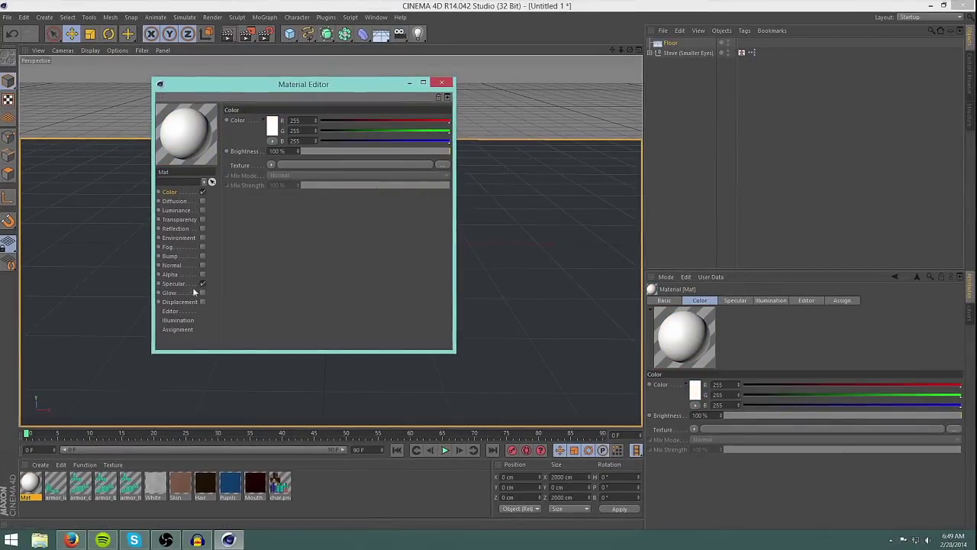
pyautogui.click(203, 283)
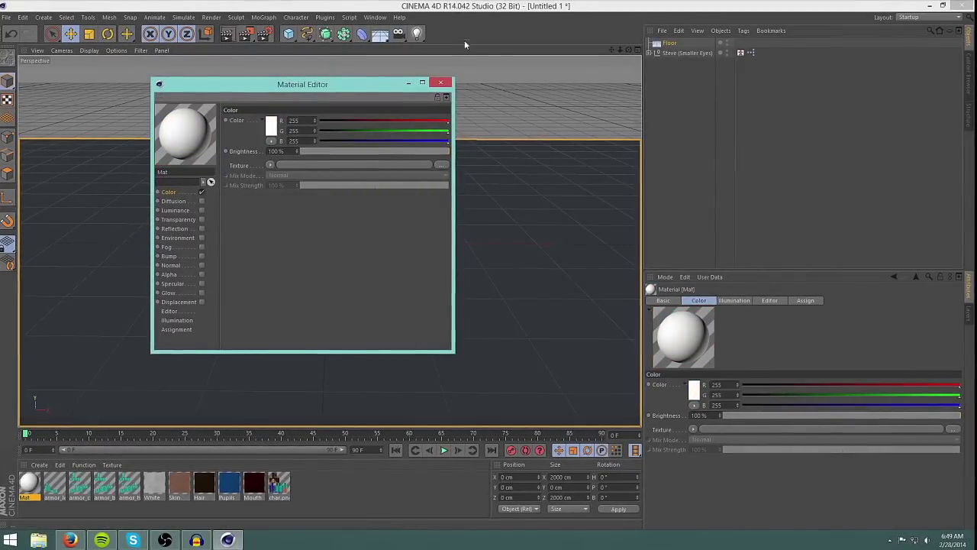
pyautogui.click(441, 83)
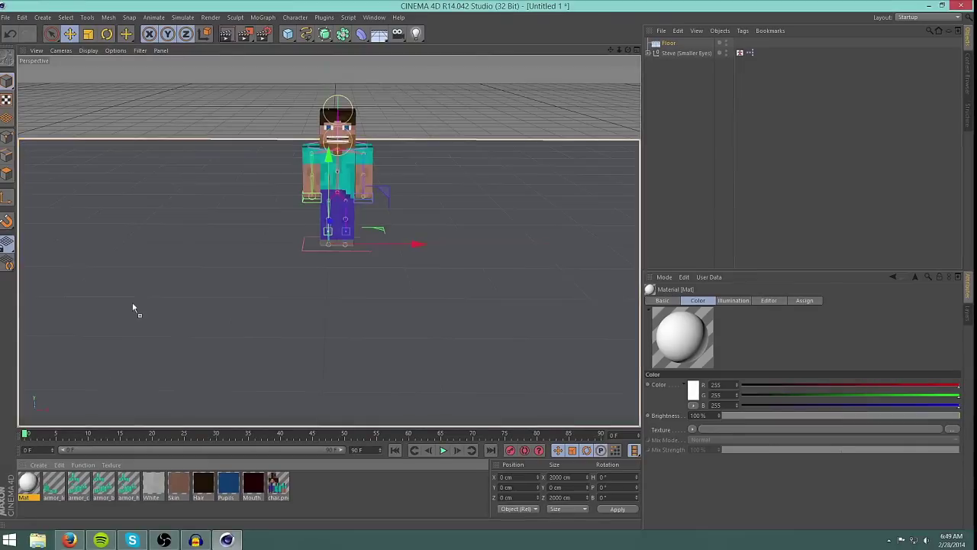
# Apply the new white material to the floor.
pyautogui.moveTo(29, 481); pyautogui.dragTo(24, 484)
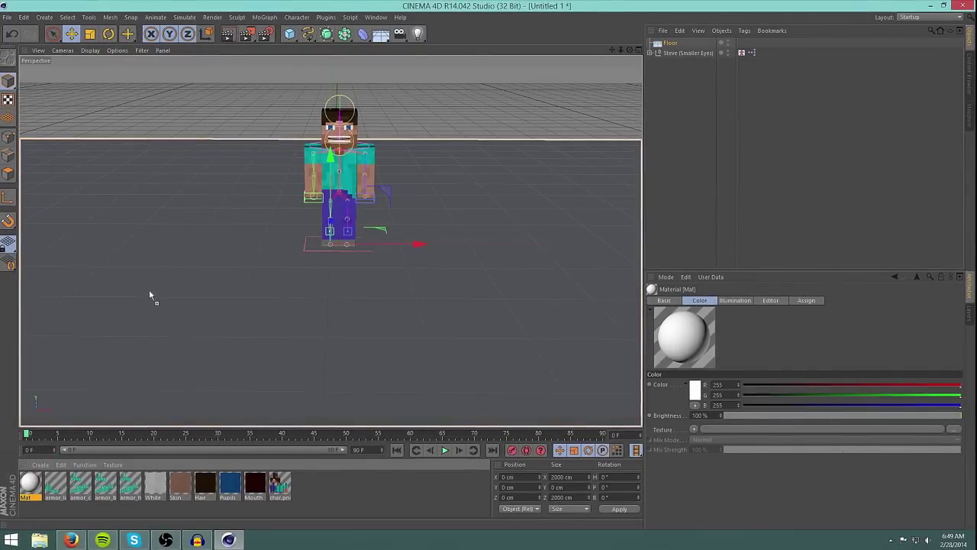
pyautogui.moveTo(153, 289); pyautogui.dragTo(154, 289)
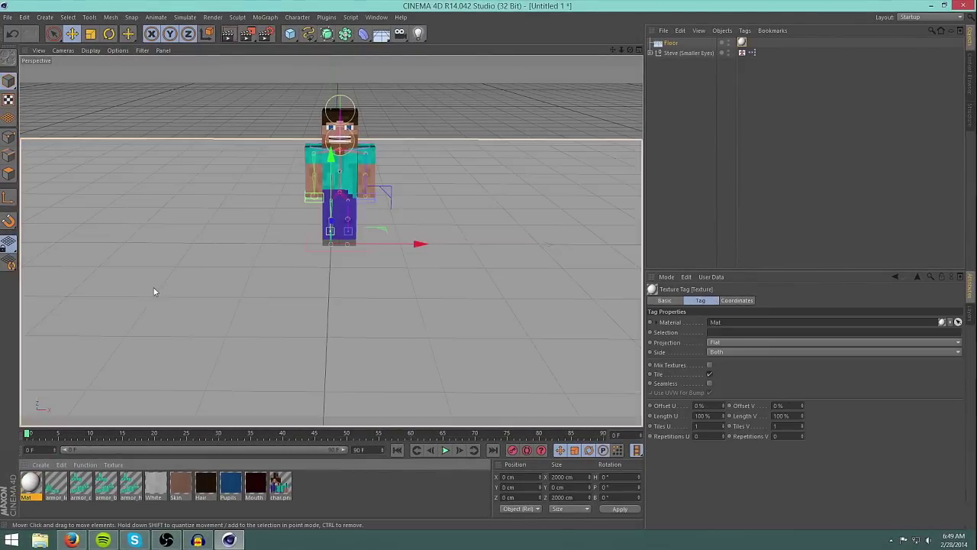
# Add a second Floor object and set its bank (B) rotation to 90°.
pyautogui.click(385, 35)
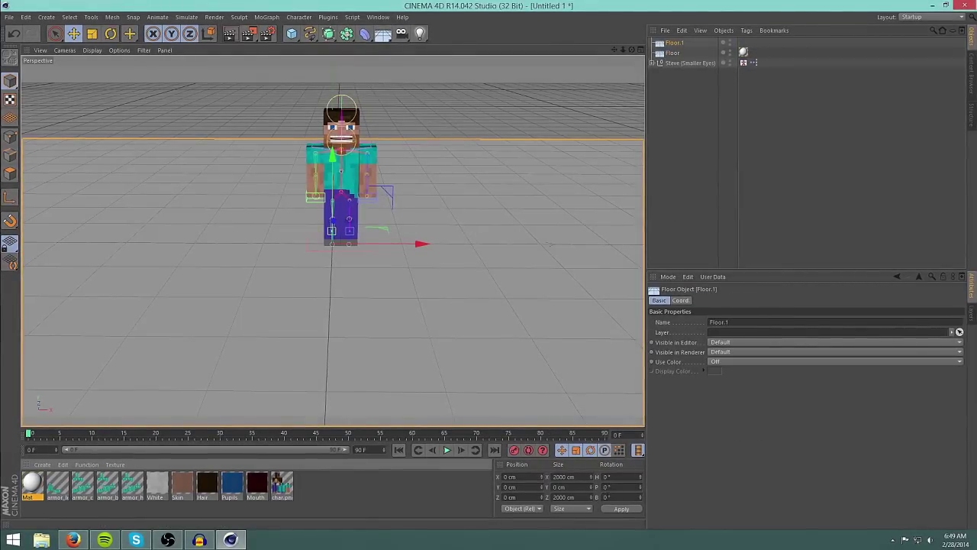
pyautogui.doubleClick(610, 498)
pyautogui.write('90')
pyautogui.press('Return')
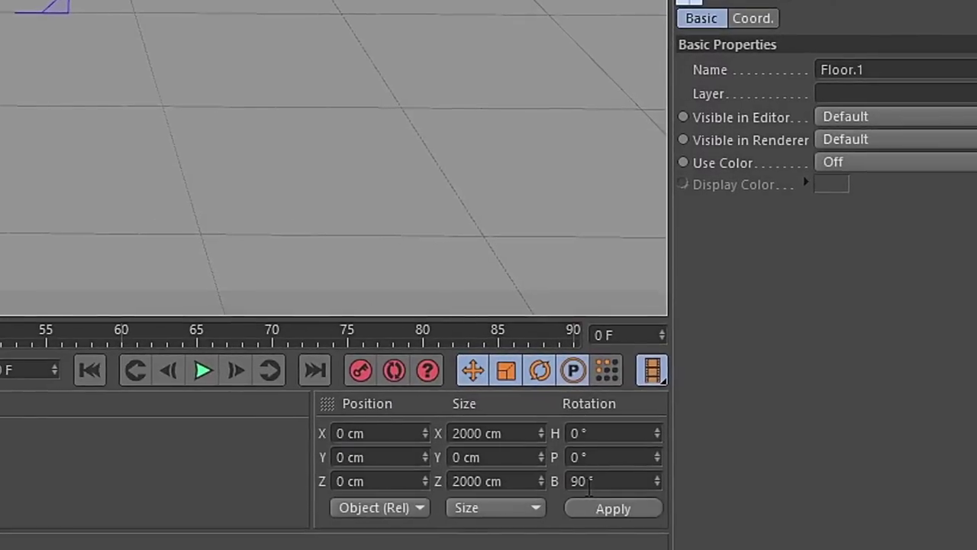
pyautogui.click(586, 462)
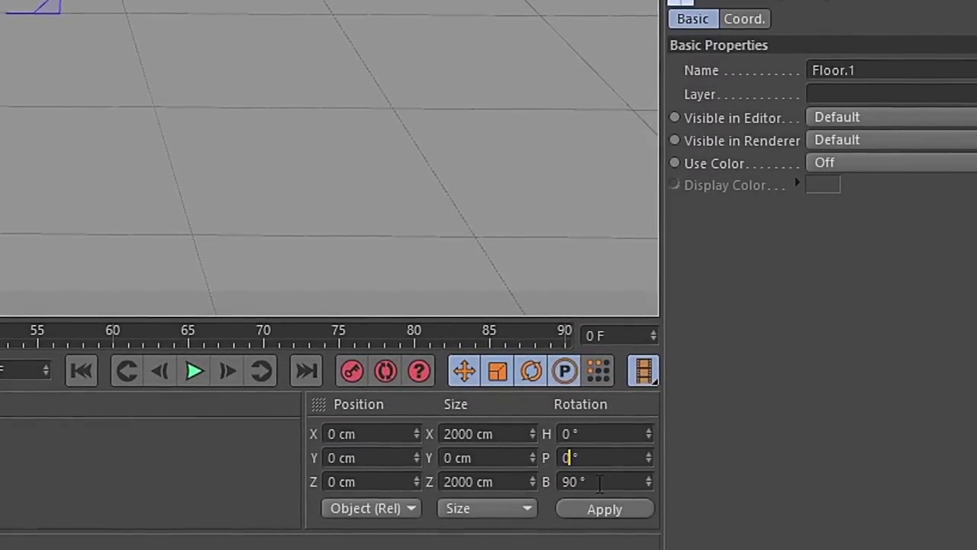
pyautogui.write('90')
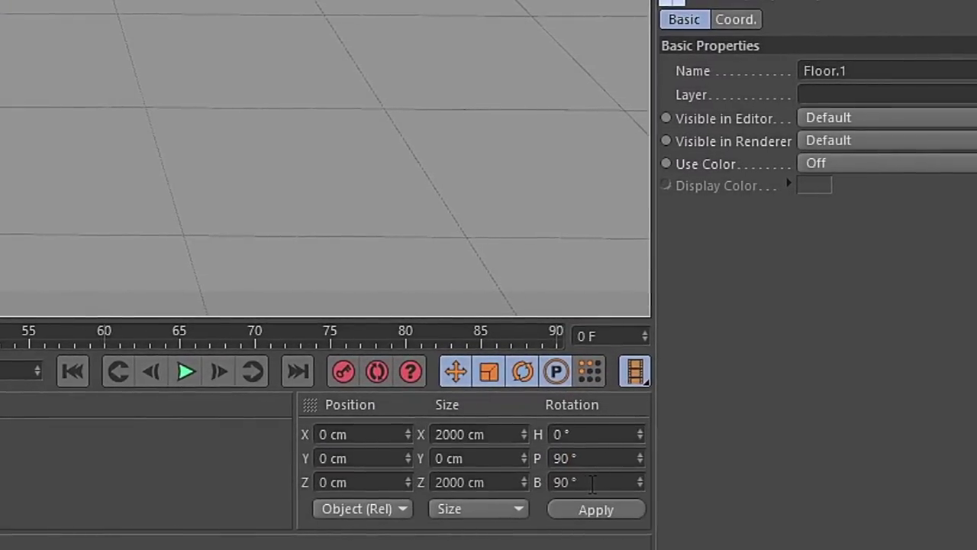
pyautogui.press('Escape')
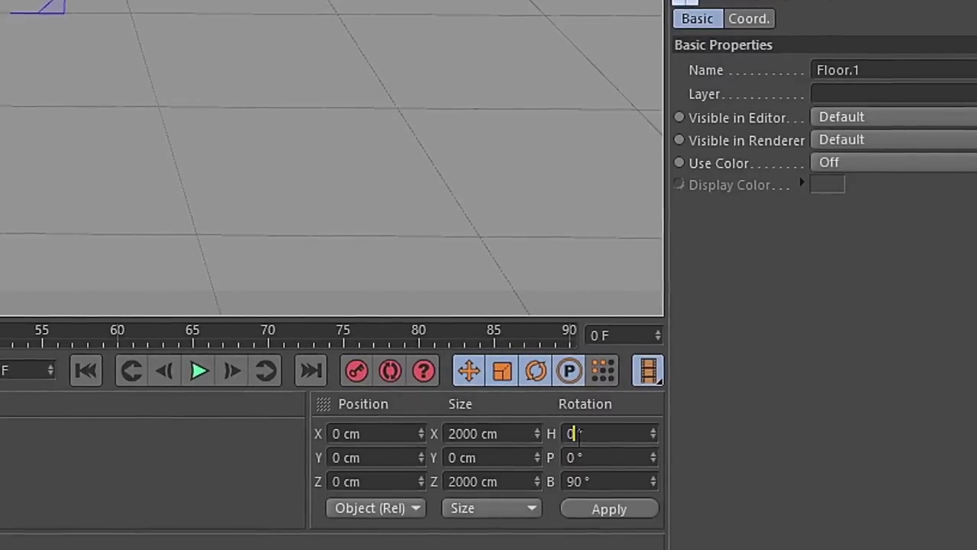
# Set the second floor's heading (H) rotation to 90° so it stands as a wall behind Steve.
pyautogui.doubleClick(575, 433)
pyautogui.write('90')
pyautogui.press('Return')
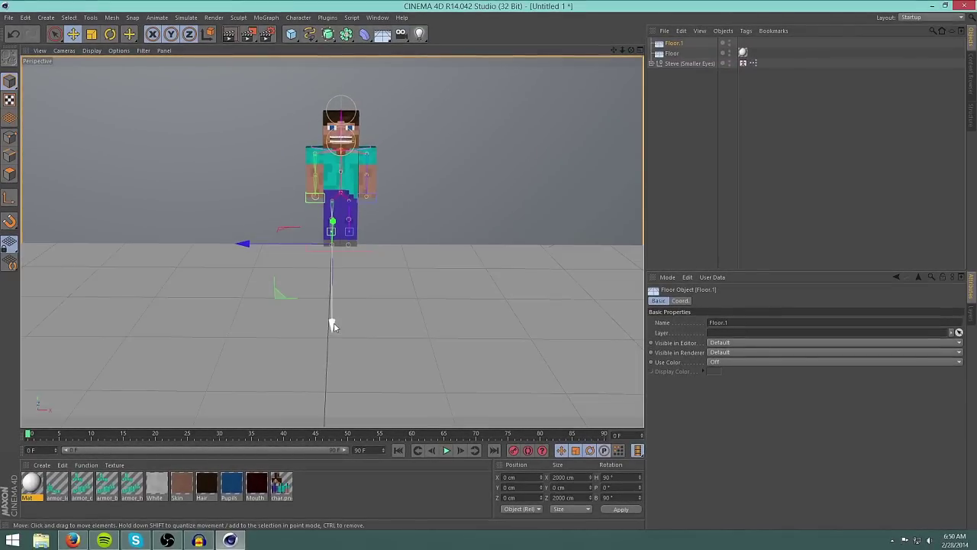
# Move the upright floor up to about 27 cm on Y and undo the further downward move.
pyautogui.moveTo(331, 323); pyautogui.dragTo(334, 318)
pyautogui.moveTo(344, 269); pyautogui.dragTo(320, 351)
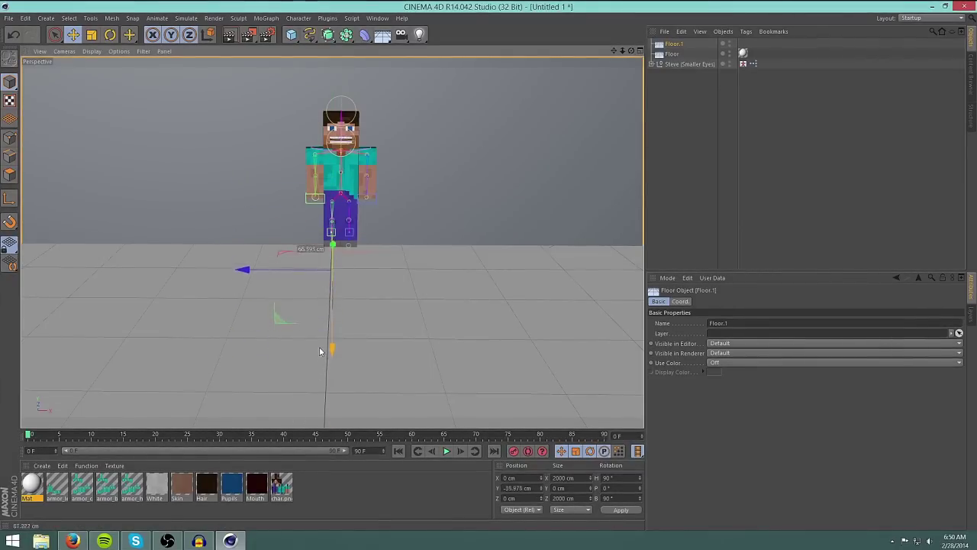
pyautogui.hotkey('ctrl', 'z')
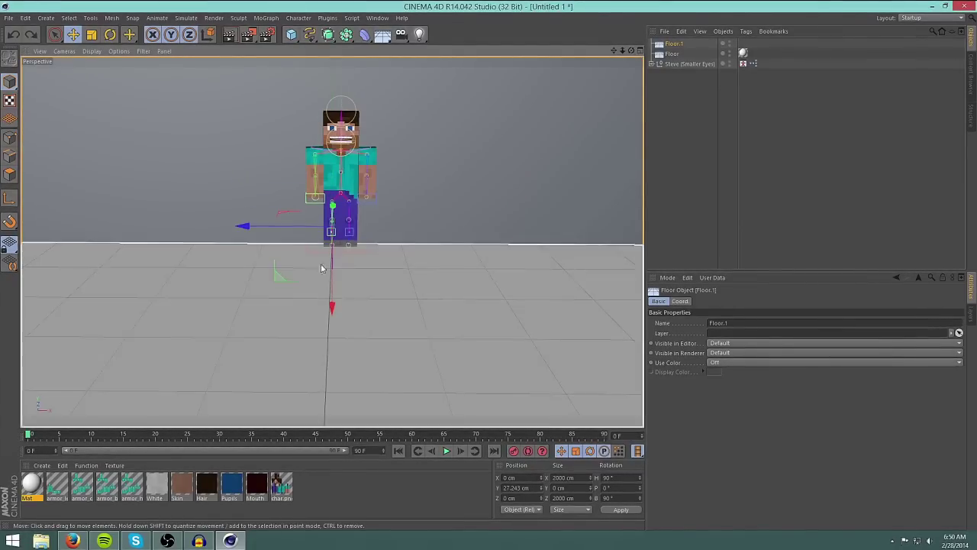
# Apply the white material Mat to the upright floor behind Steve.
pyautogui.keyDown('alt'); pyautogui.moveTo(249, 290); pyautogui.dragTo(387, 223); pyautogui.keyUp('alt')
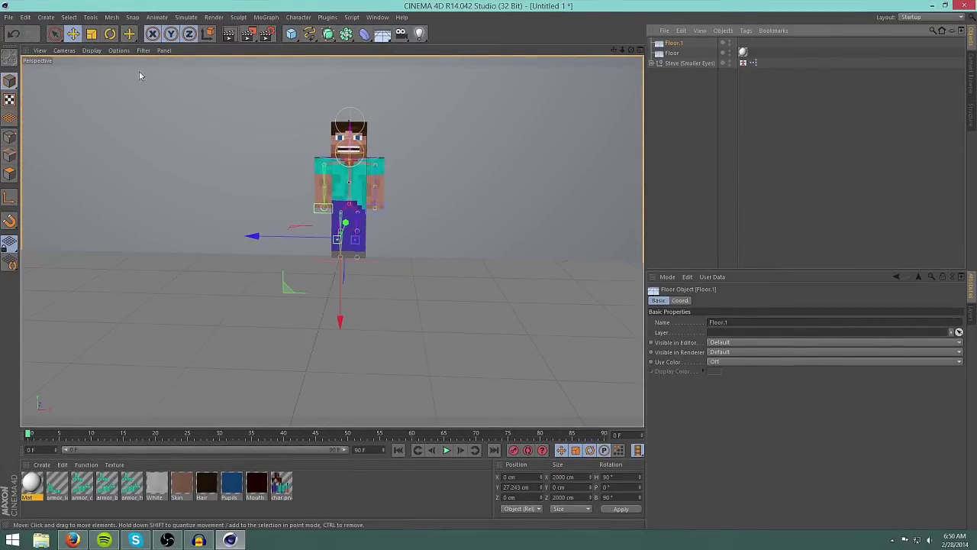
pyautogui.moveTo(31, 512); pyautogui.dragTo(194, 152)
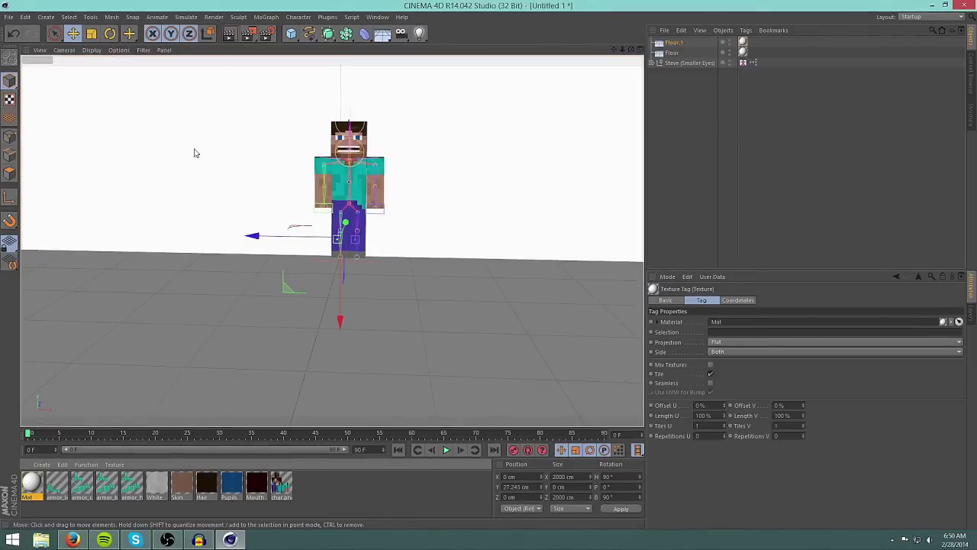
# Move the Steve (Smaller Eyes) rig forward from the backdrop to about -106 cm on Z.
pyautogui.keyDown('alt'); pyautogui.moveTo(191, 260); pyautogui.dragTo(410, 171); pyautogui.keyUp('alt')
pyautogui.click(687, 62)
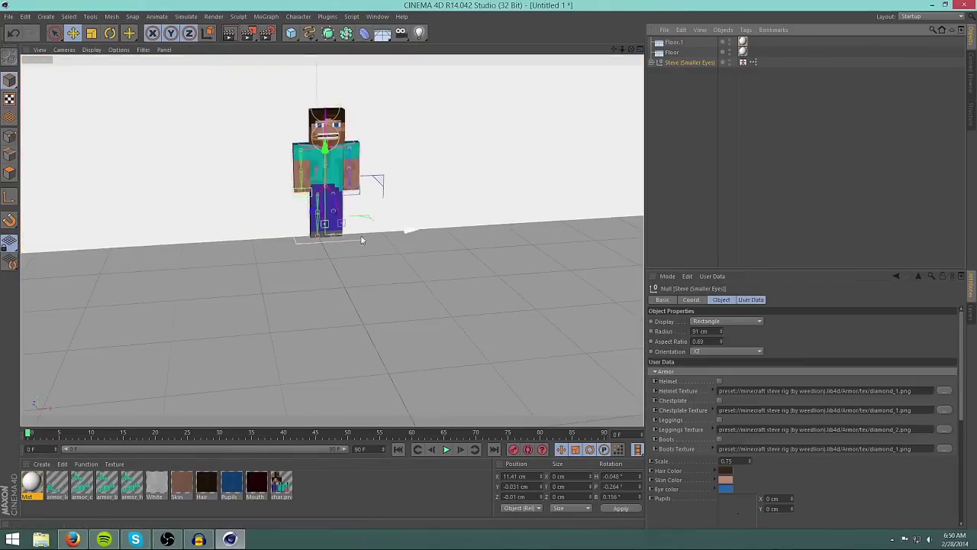
pyautogui.moveTo(303, 223); pyautogui.dragTo(318, 246)
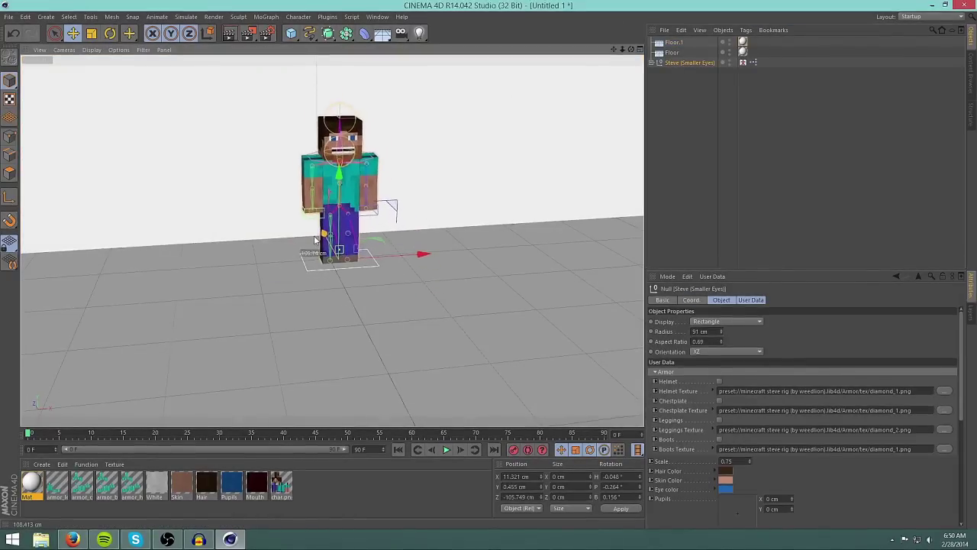
pyautogui.keyDown('alt'); pyautogui.moveTo(321, 308); pyautogui.dragTo(292, 297); pyautogui.keyUp('alt')
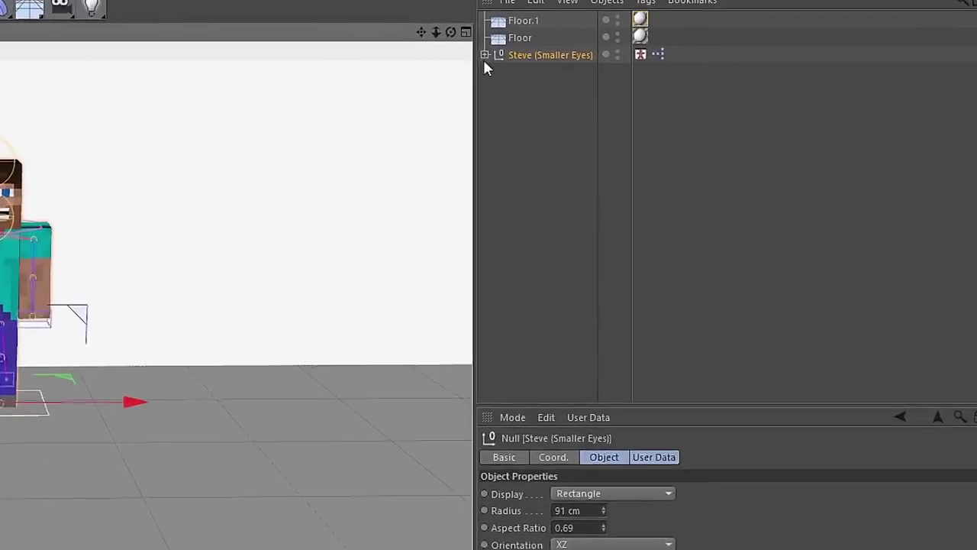
# Move IK Chains (Arms) out of Bones so it sits directly under Steve (Smaller Eyes), after IK Chains (Feet).
pyautogui.click(651, 62)
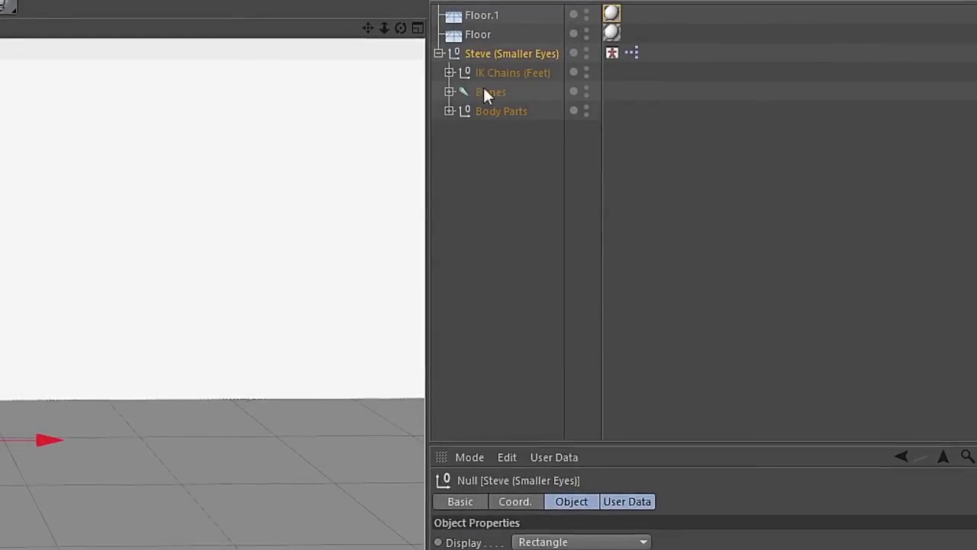
pyautogui.click(439, 53)
pyautogui.click(439, 55)
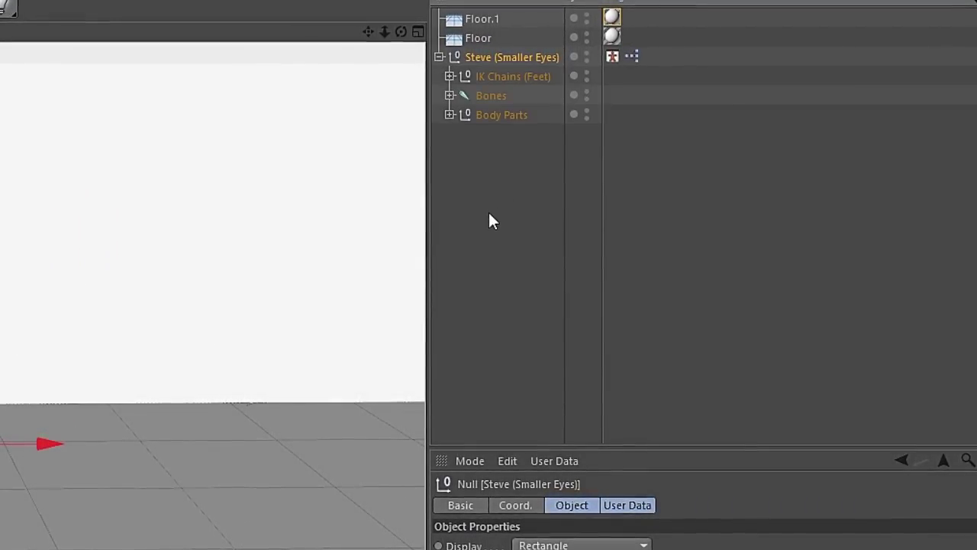
pyautogui.click(449, 95)
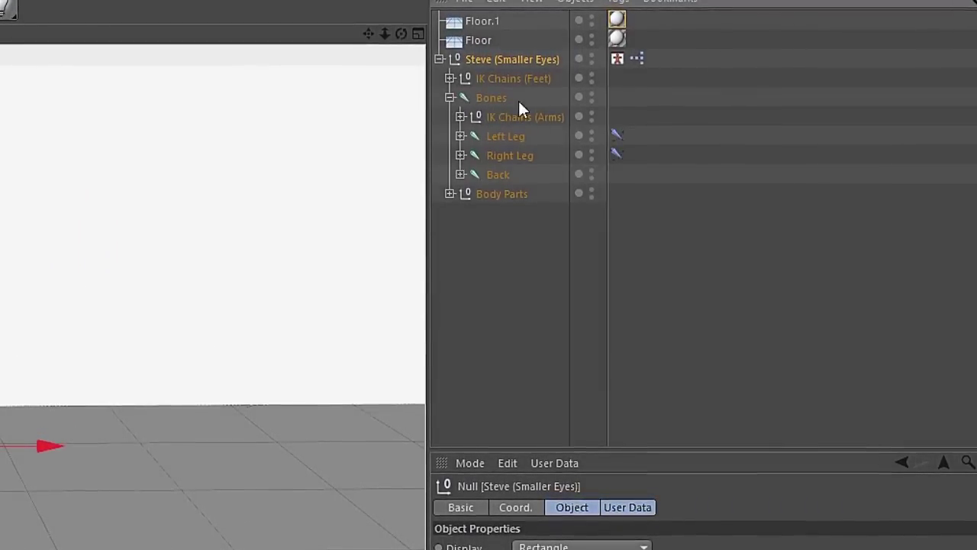
pyautogui.click(511, 116)
pyautogui.click(501, 100)
pyautogui.click(523, 120)
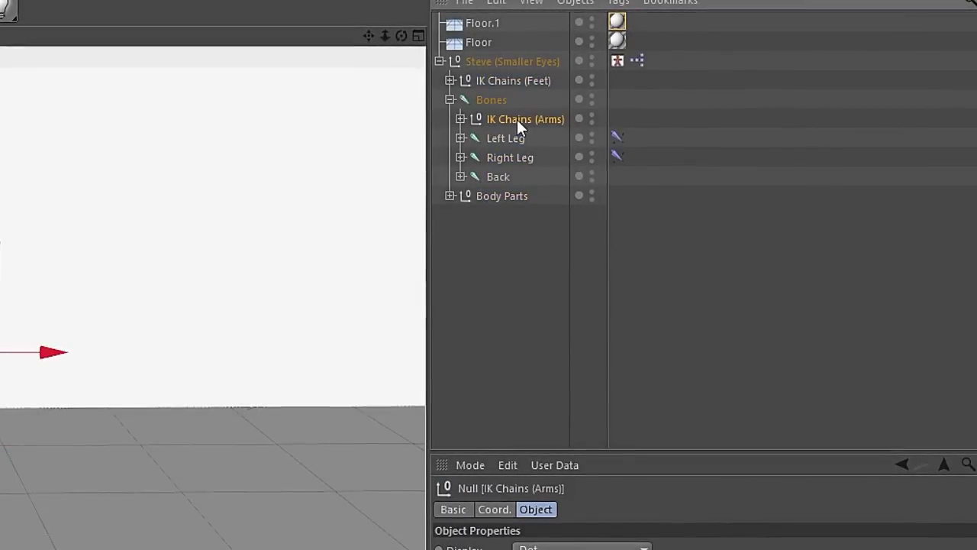
pyautogui.moveTo(518, 119); pyautogui.dragTo(488, 89)
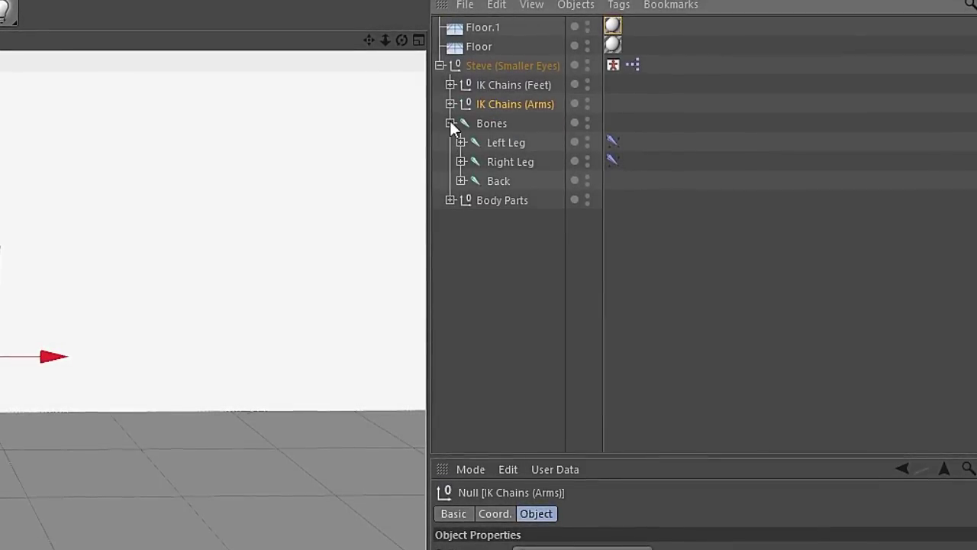
pyautogui.click(450, 124)
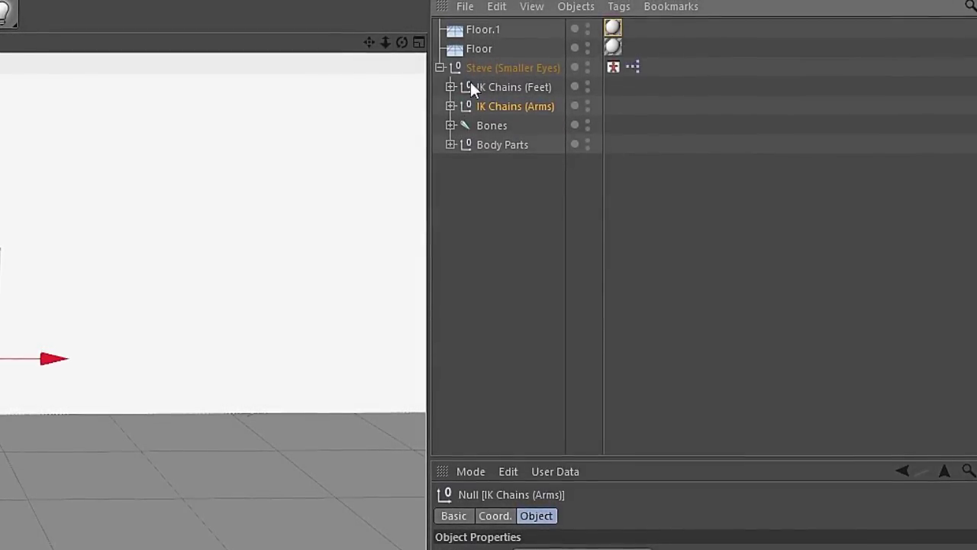
# Examine the foot and hand controllers and their poles inside IK Chains (Feet) and IK Chains (Arms).
pyautogui.click(514, 89)
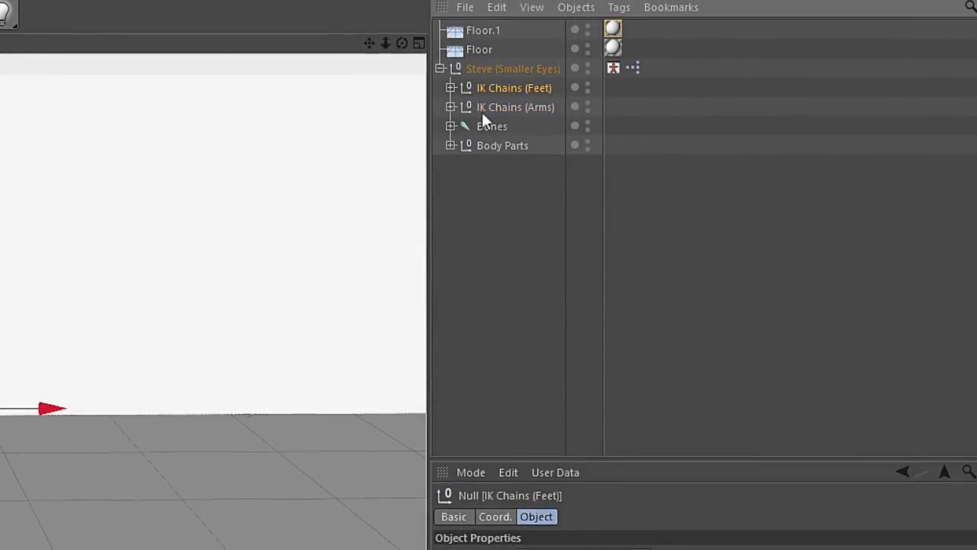
pyautogui.click(496, 107)
pyautogui.click(516, 90)
pyautogui.click(525, 105)
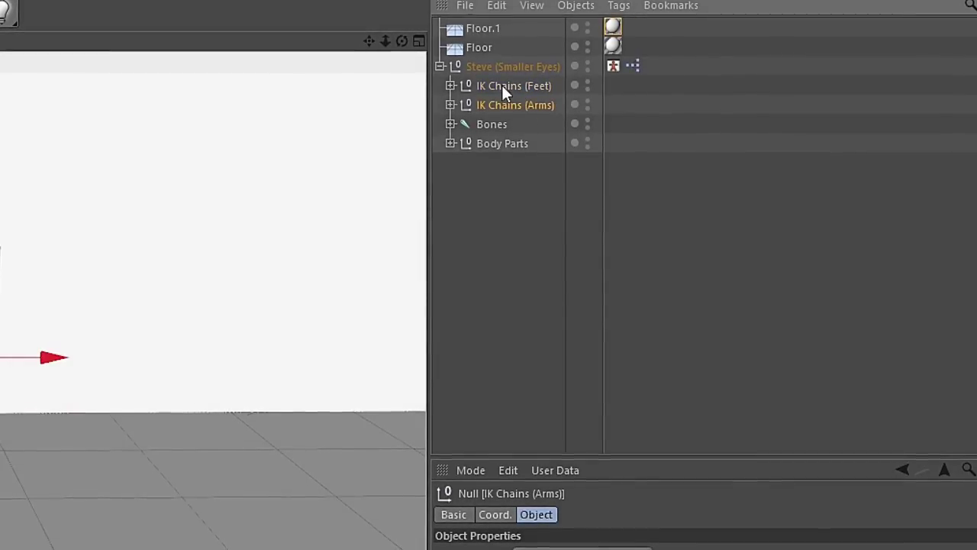
pyautogui.click(451, 84)
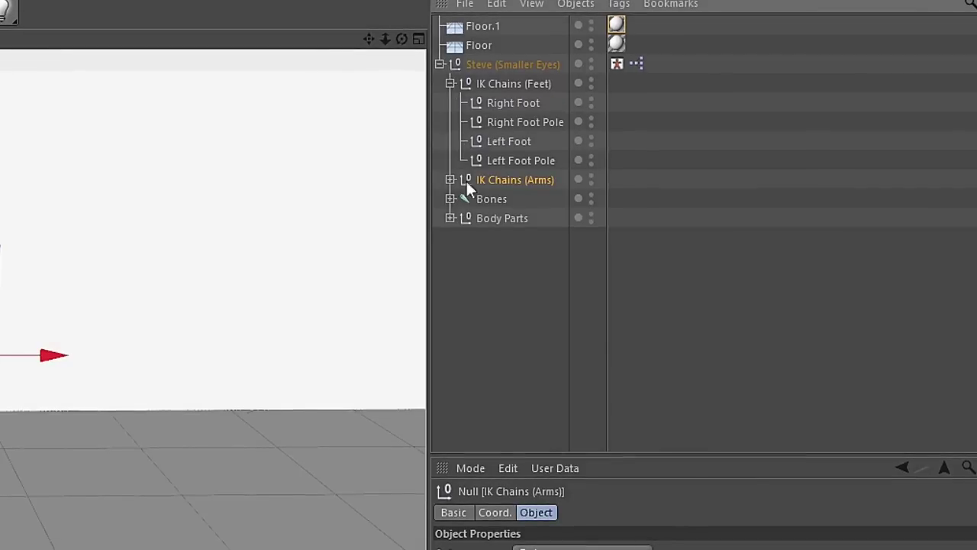
pyautogui.click(449, 178)
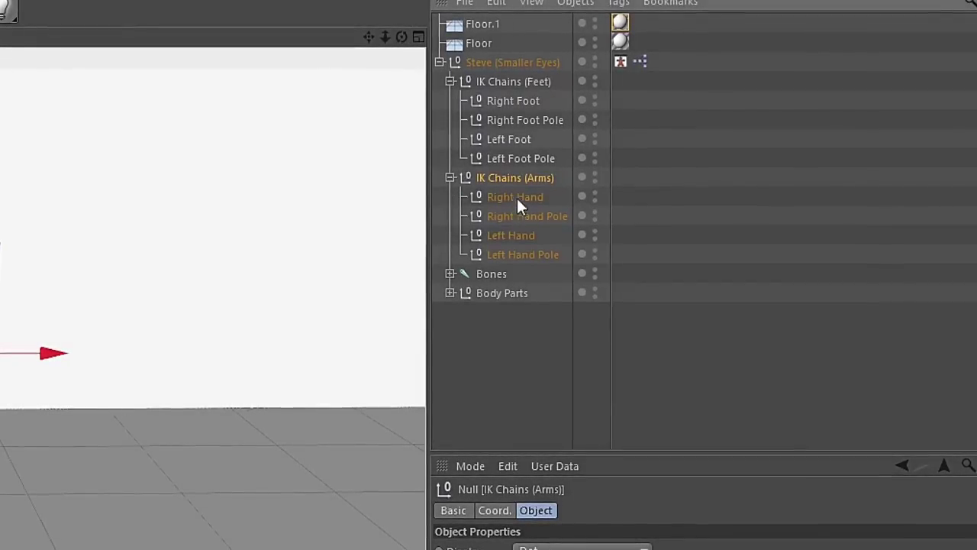
pyautogui.click(515, 100)
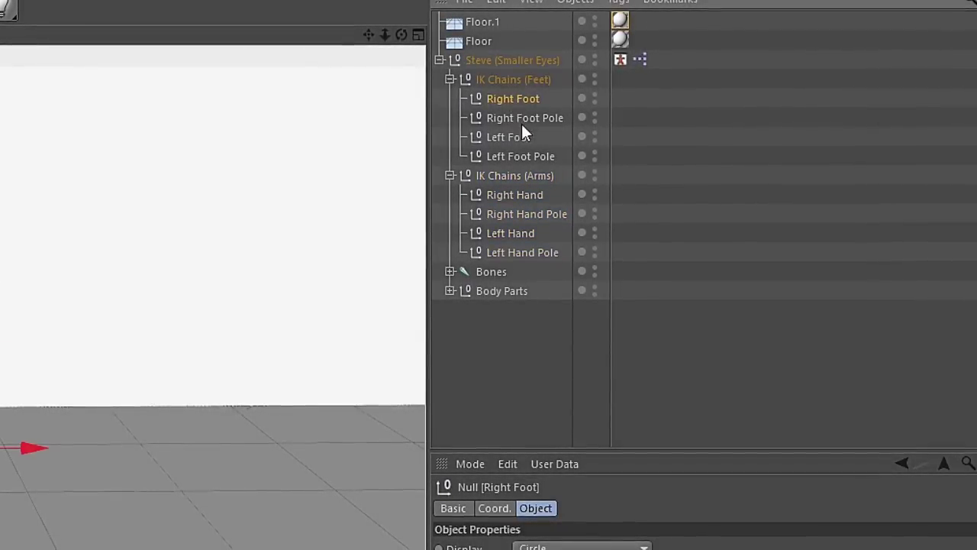
pyautogui.click(522, 118)
pyautogui.click(511, 136)
pyautogui.click(520, 155)
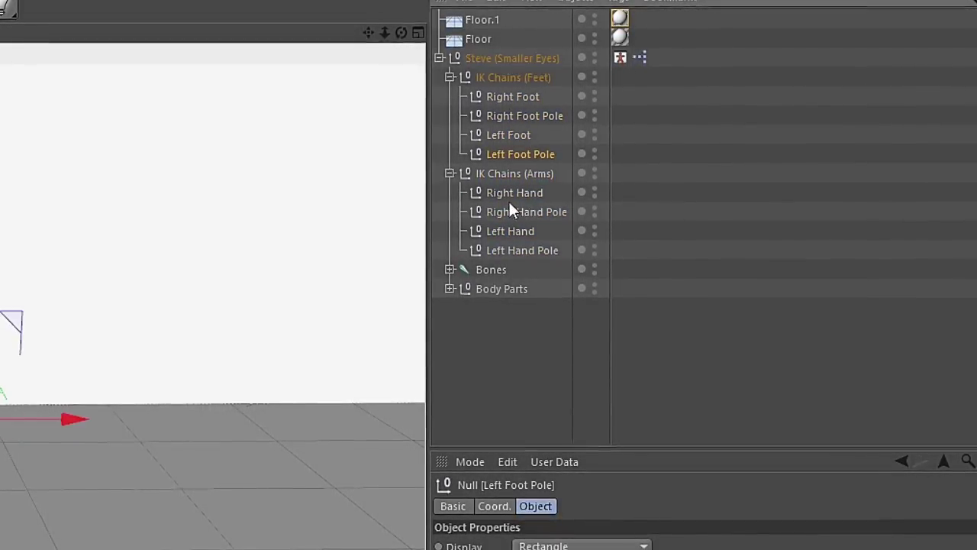
pyautogui.click(492, 345)
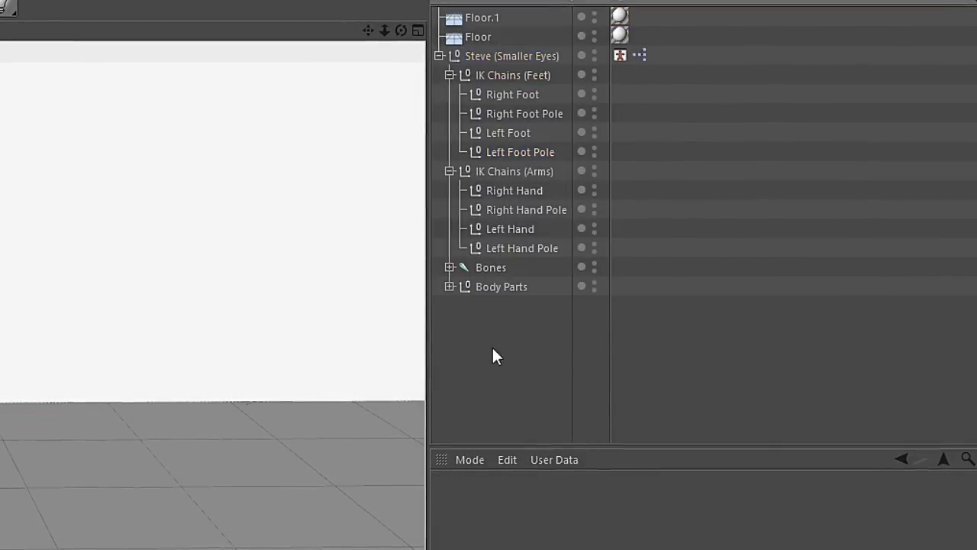
# Test the right leg by moving the Right Foot controller outward and up, and bring it back under the body.
pyautogui.click(518, 97)
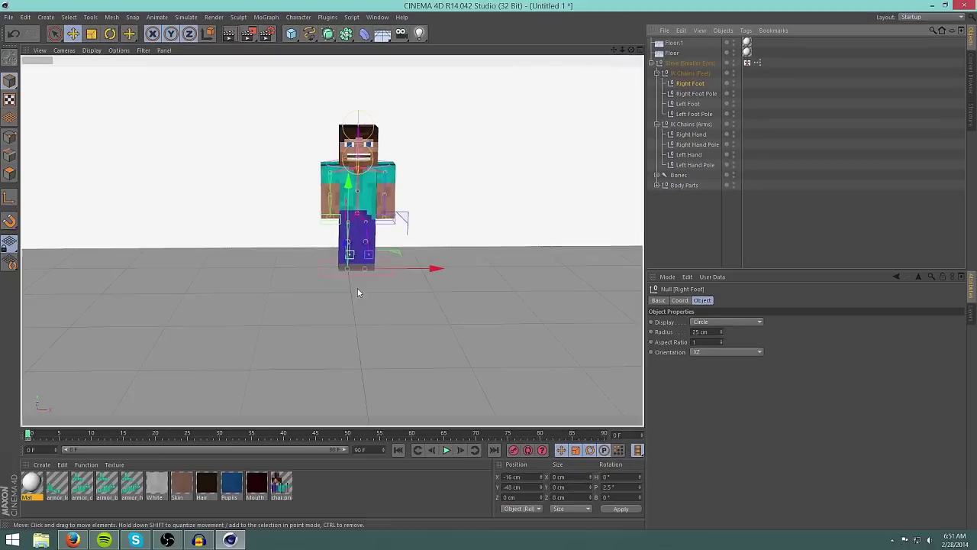
pyautogui.moveTo(435, 271); pyautogui.dragTo(408, 273)
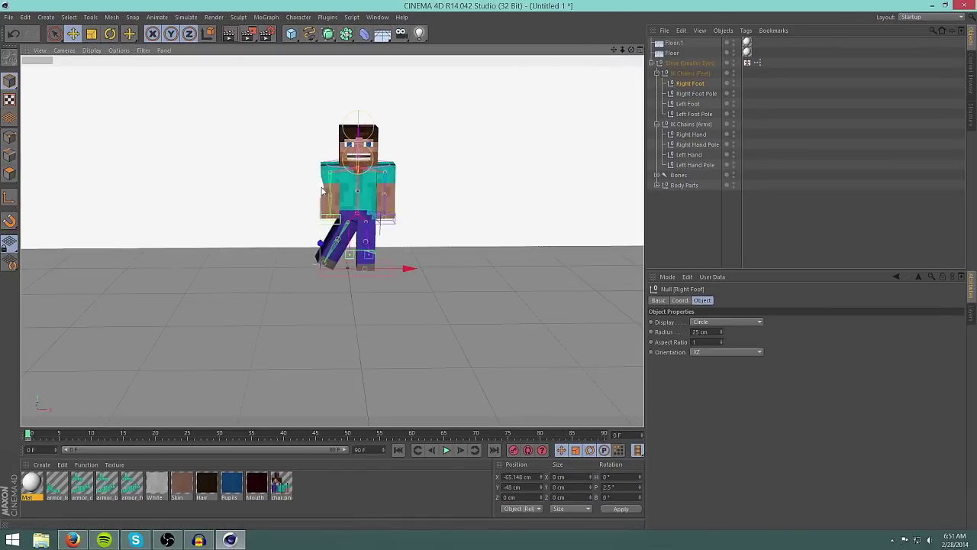
pyautogui.moveTo(328, 189); pyautogui.dragTo(328, 169)
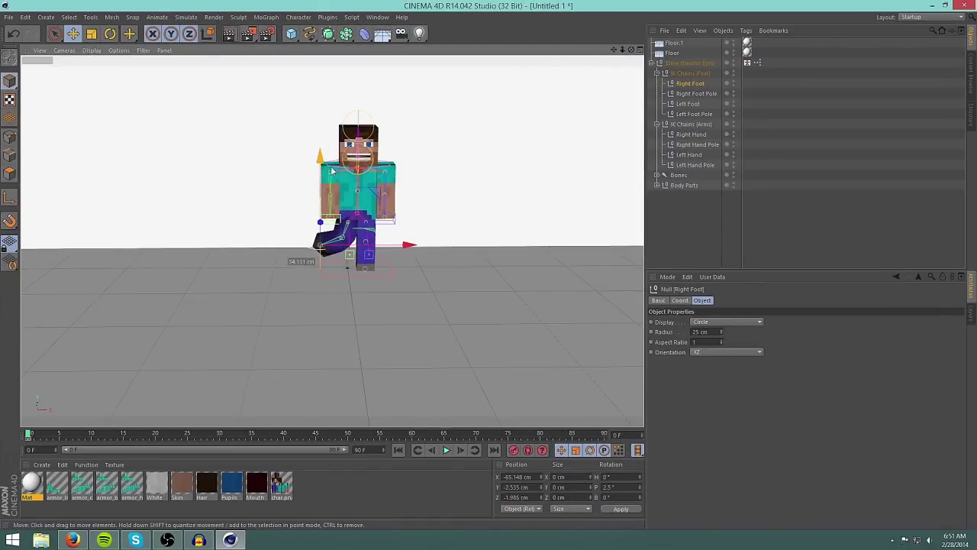
pyautogui.moveTo(410, 250); pyautogui.dragTo(434, 258)
pyautogui.moveTo(343, 165); pyautogui.dragTo(343, 178)
pyautogui.moveTo(427, 268); pyautogui.dragTo(432, 269)
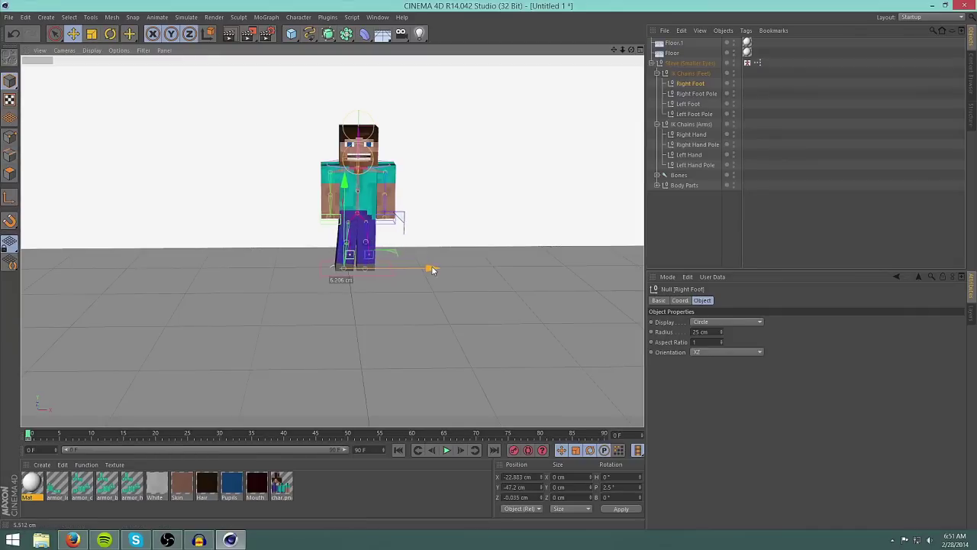
# Pose Steve's right arm outward by moving the Right Hand controller to about X -104 cm, Y 38 cm, and collapse IK Chains (Arms).
pyautogui.click(688, 135)
pyautogui.moveTo(421, 219); pyautogui.dragTo(389, 219)
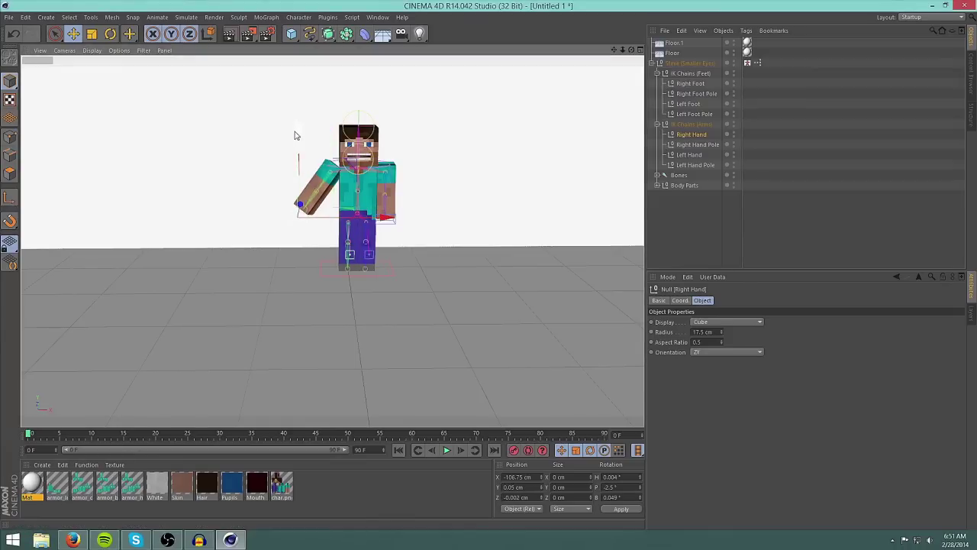
pyautogui.moveTo(295, 131); pyautogui.dragTo(295, 99)
pyautogui.moveTo(386, 186); pyautogui.dragTo(384, 186)
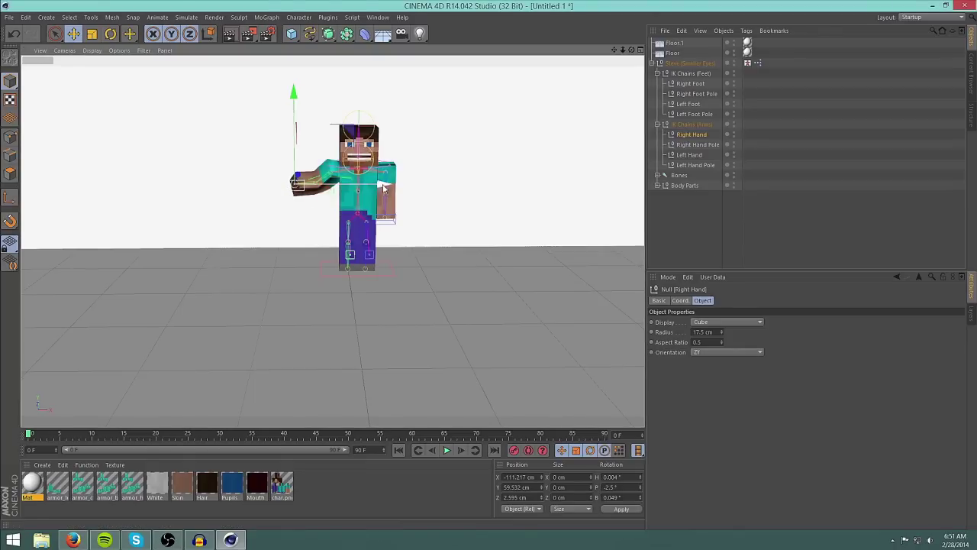
pyautogui.moveTo(297, 194); pyautogui.dragTo(312, 191)
pyautogui.moveTo(309, 96)
pyautogui.mouseDown()
pyautogui.moveTo(309, 129)
pyautogui.moveTo(309, 98)
pyautogui.mouseUp()
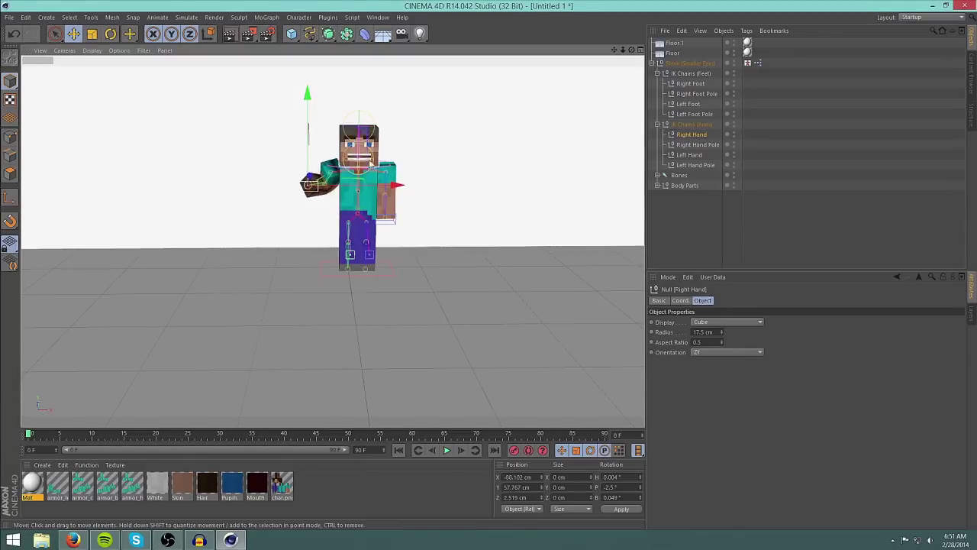
pyautogui.moveTo(393, 185); pyautogui.dragTo(383, 185)
pyautogui.moveTo(302, 101)
pyautogui.mouseDown()
pyautogui.moveTo(301, 134)
pyautogui.moveTo(301, 110)
pyautogui.mouseUp()
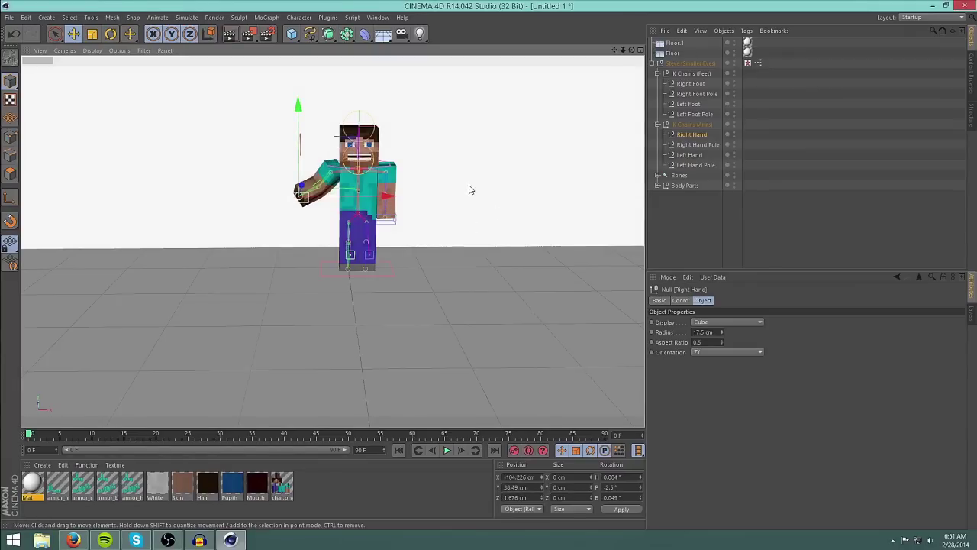
pyautogui.click(658, 125)
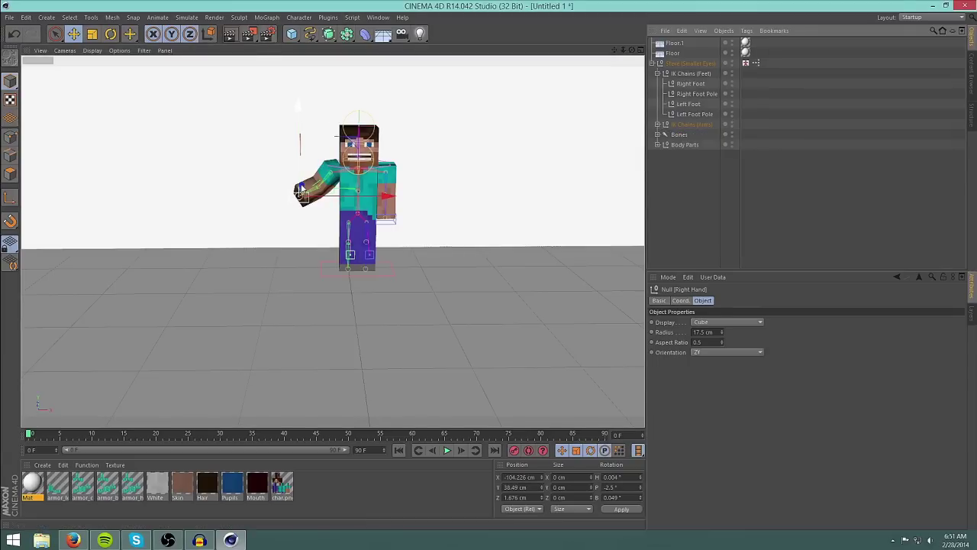
# Add an Infinite Light and rotate it to about H 1°, P -24°, B 2° so it lights Steve, the floor and the backdrop.
pyautogui.click(422, 35)
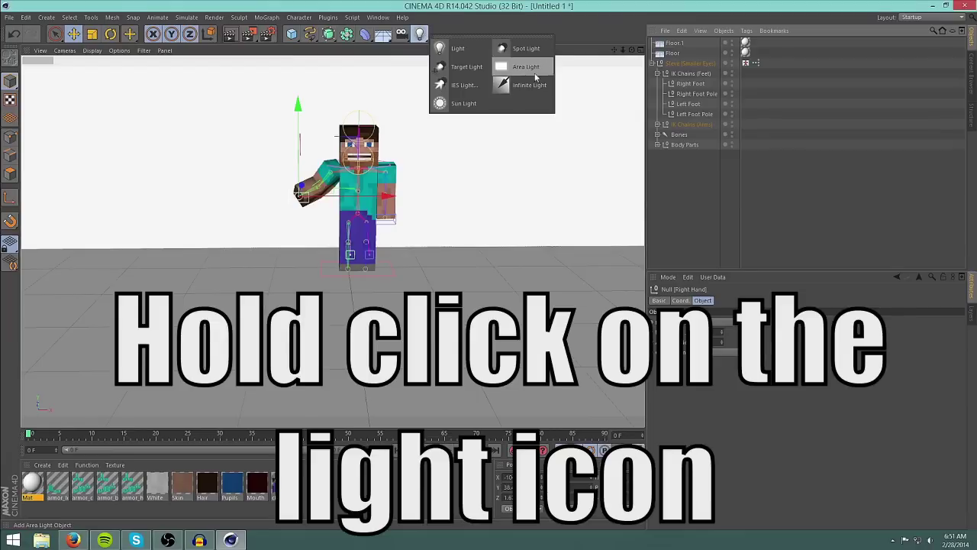
pyautogui.click(526, 88)
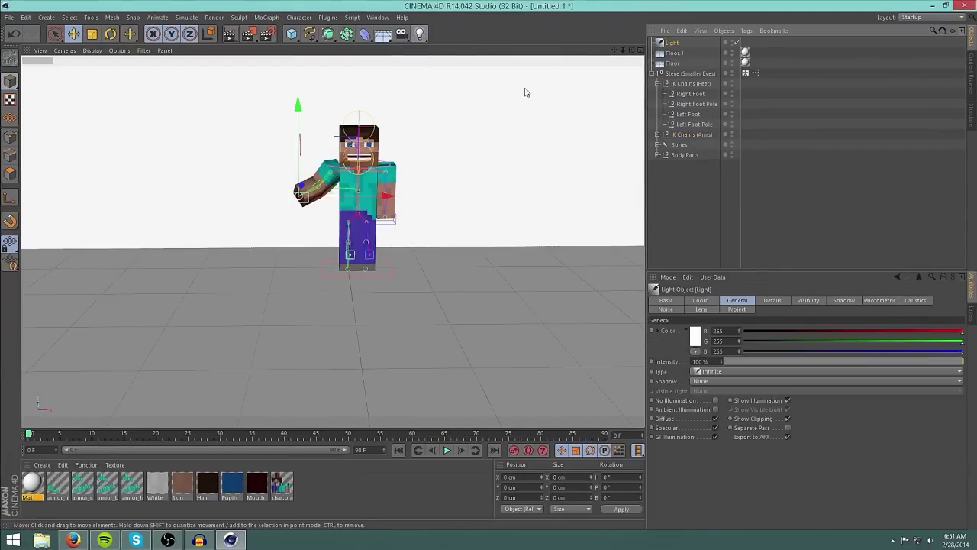
pyautogui.click(111, 35)
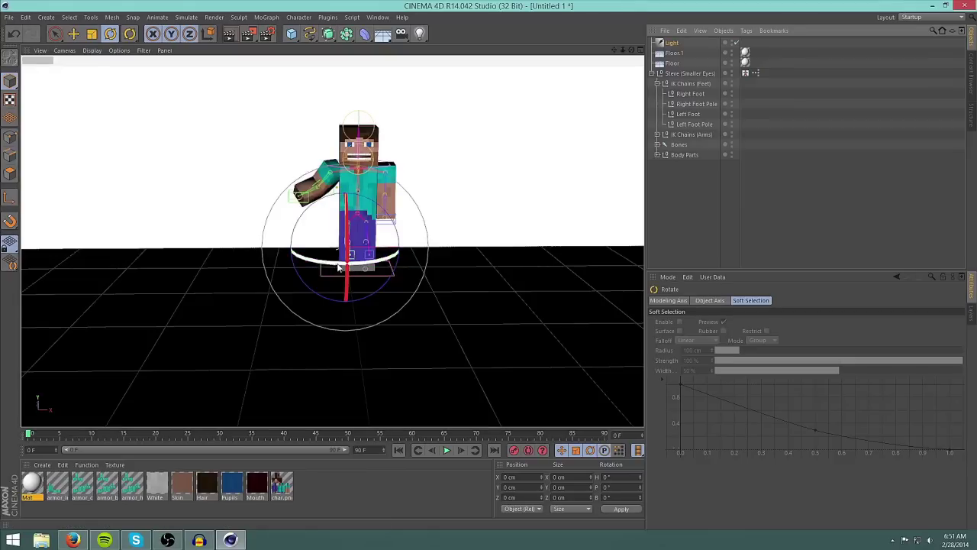
pyautogui.moveTo(325, 265); pyautogui.dragTo(366, 270)
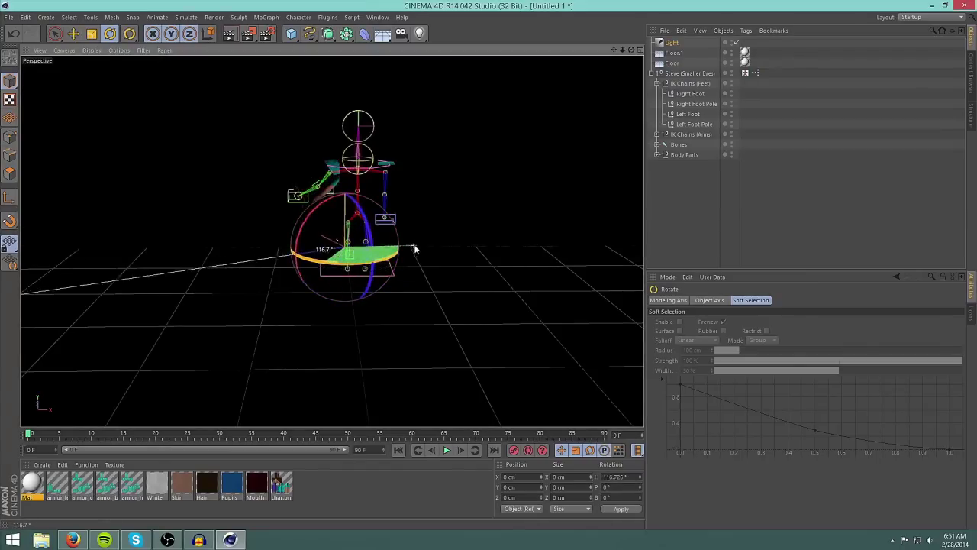
pyautogui.moveTo(416, 249); pyautogui.dragTo(192, 288)
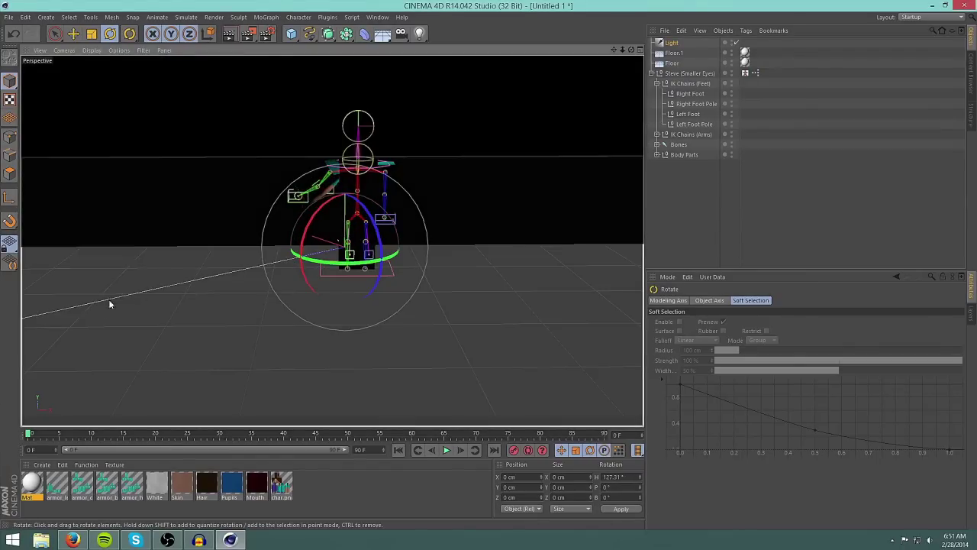
pyautogui.moveTo(63, 322)
pyautogui.mouseDown()
pyautogui.moveTo(262, 254)
pyautogui.moveTo(237, 243)
pyautogui.mouseUp()
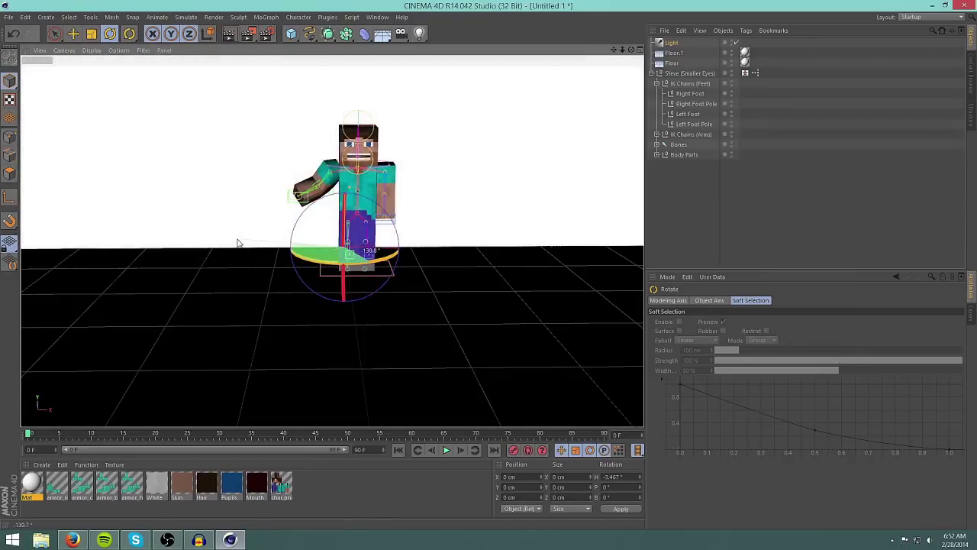
pyautogui.moveTo(347, 294); pyautogui.dragTo(362, 237)
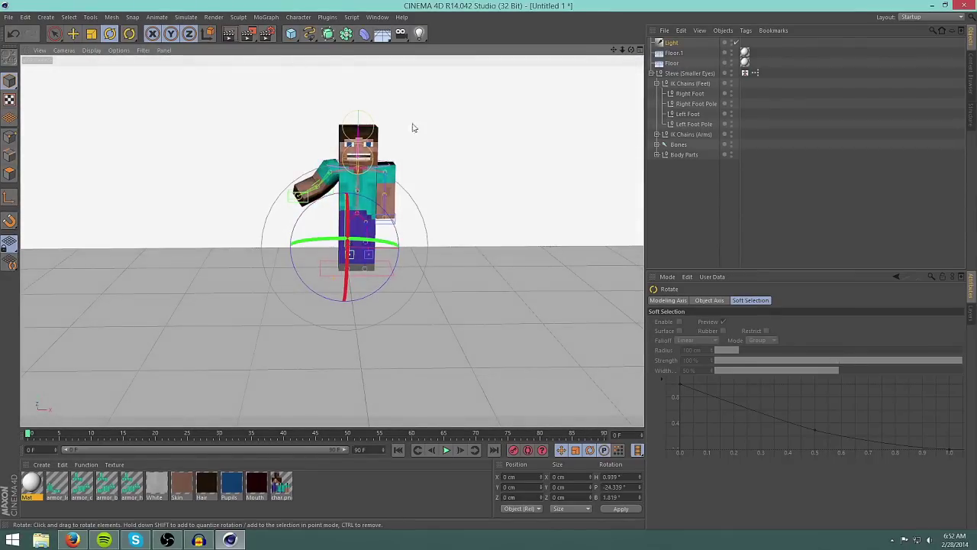
# Set the infinite light's shadow type to Raytraced (Hard).
pyautogui.click(672, 43)
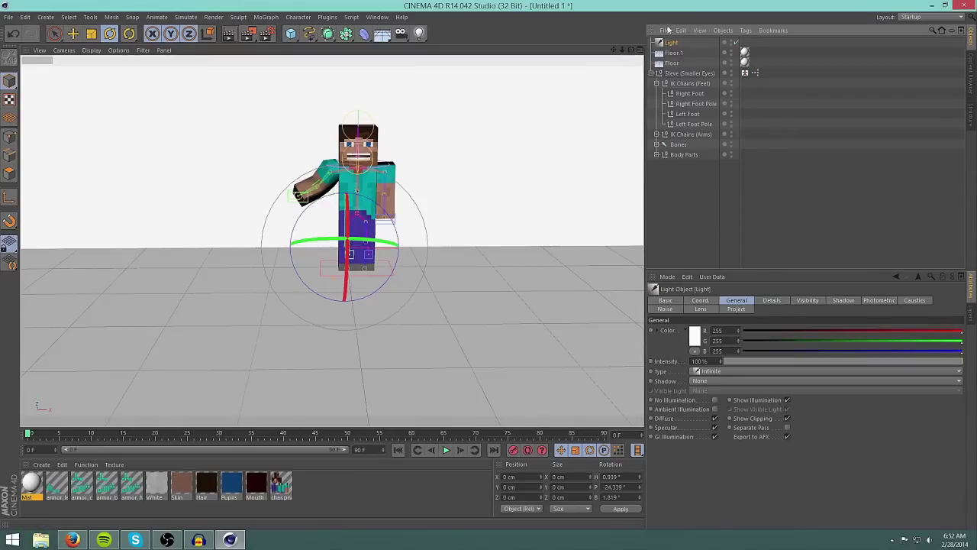
pyautogui.click(844, 300)
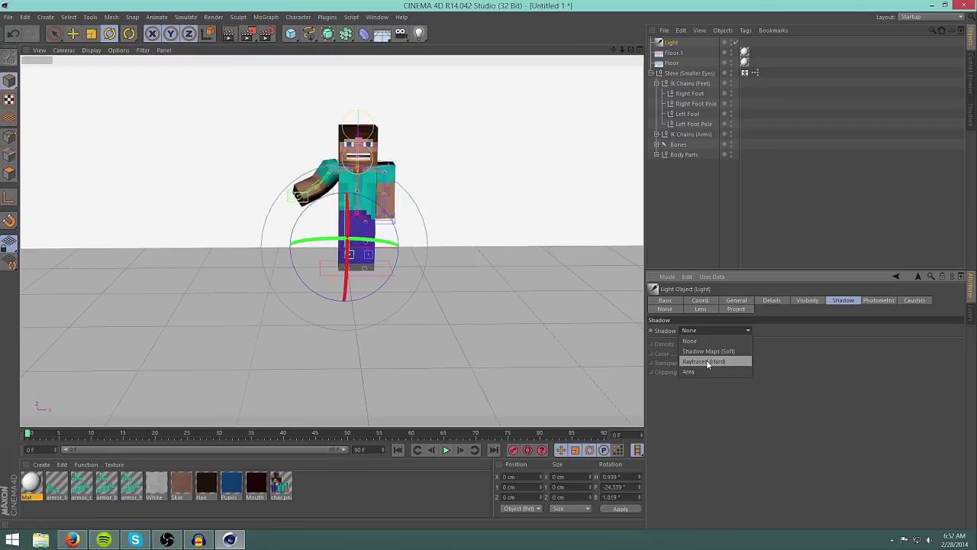
pyautogui.click(706, 361)
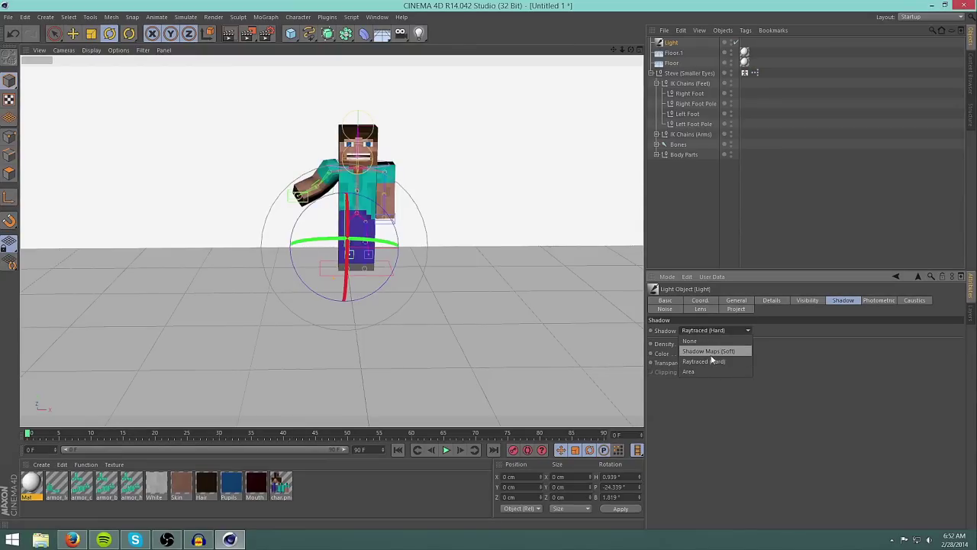
# Add the Ambient Occlusion and Global Illumination effects to the render settings.
pyautogui.click(701, 330)
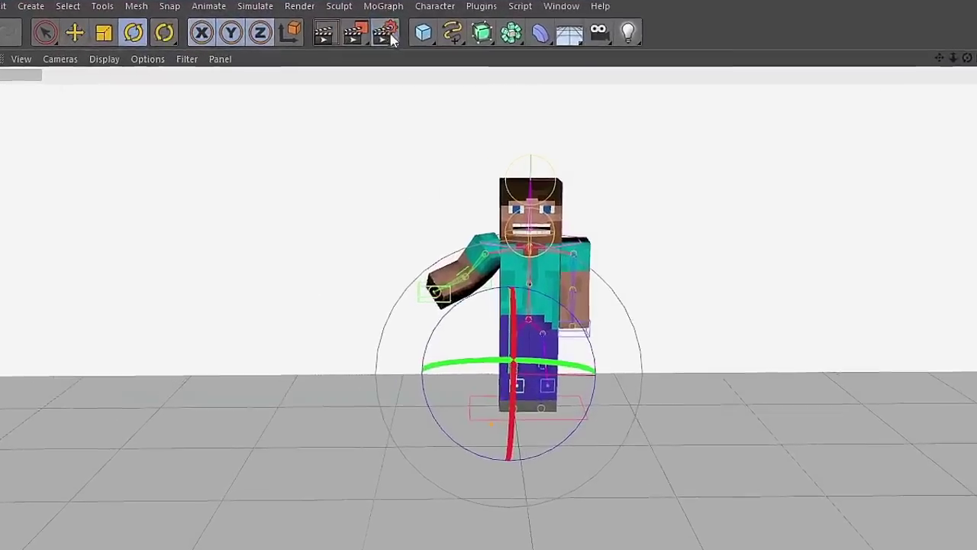
pyautogui.click(276, 34)
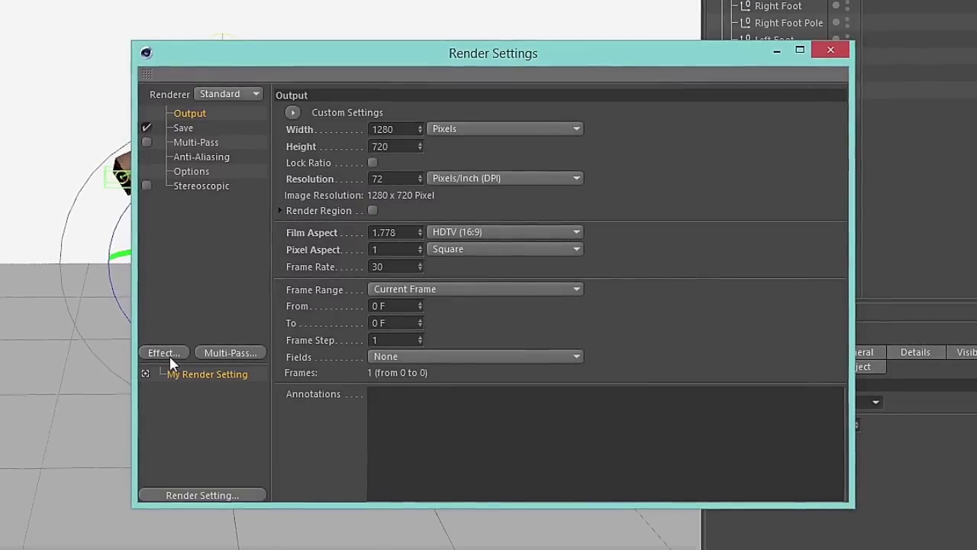
pyautogui.click(6, 275)
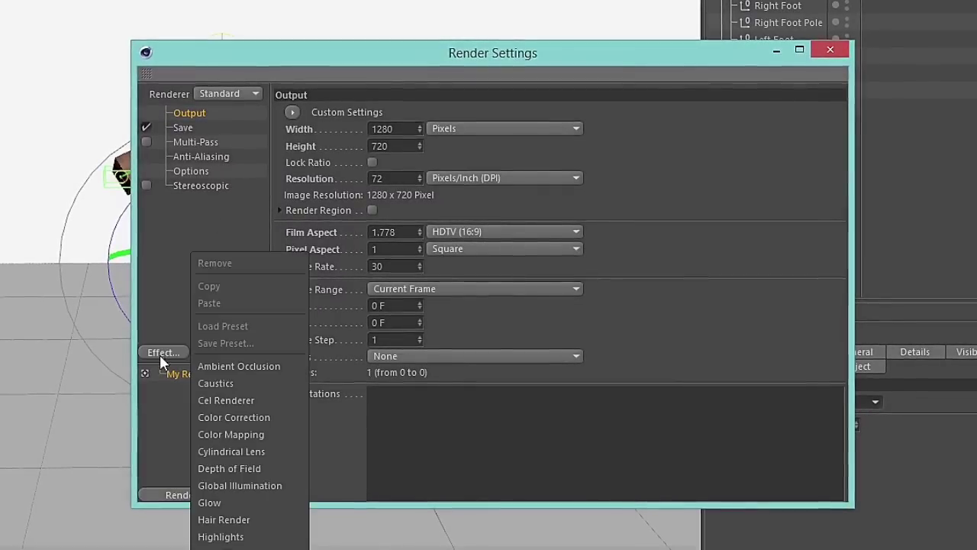
pyautogui.click(233, 365)
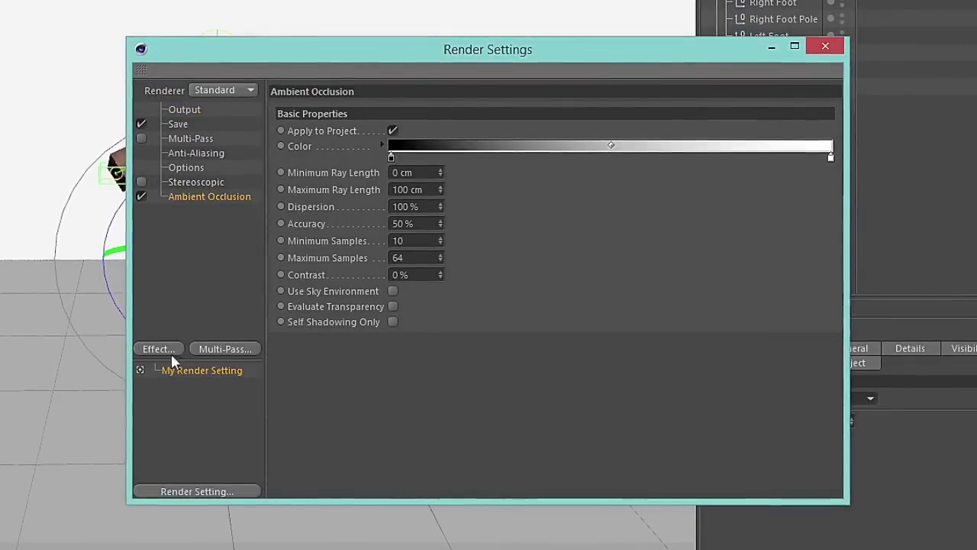
pyautogui.moveTo(275, 53); pyautogui.dragTo(425, 80)
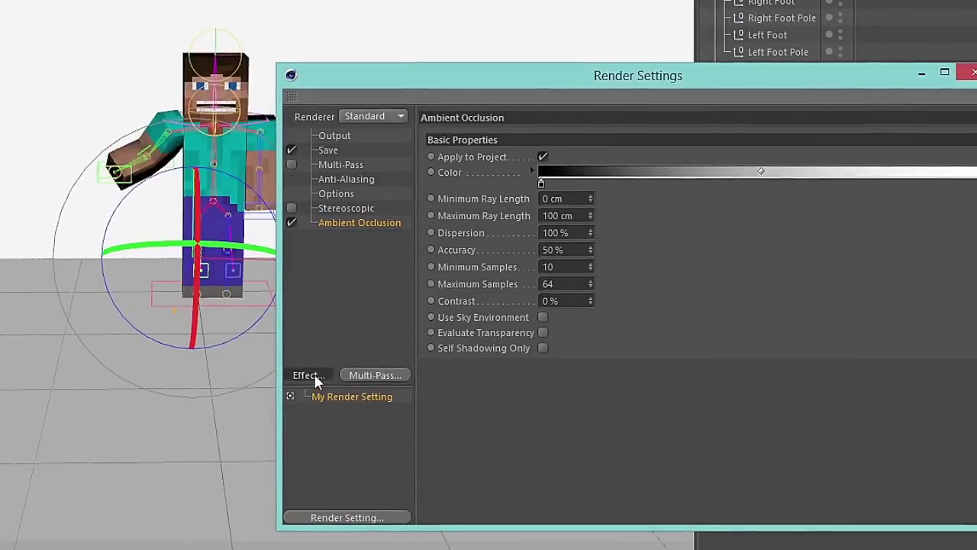
pyautogui.click(314, 376)
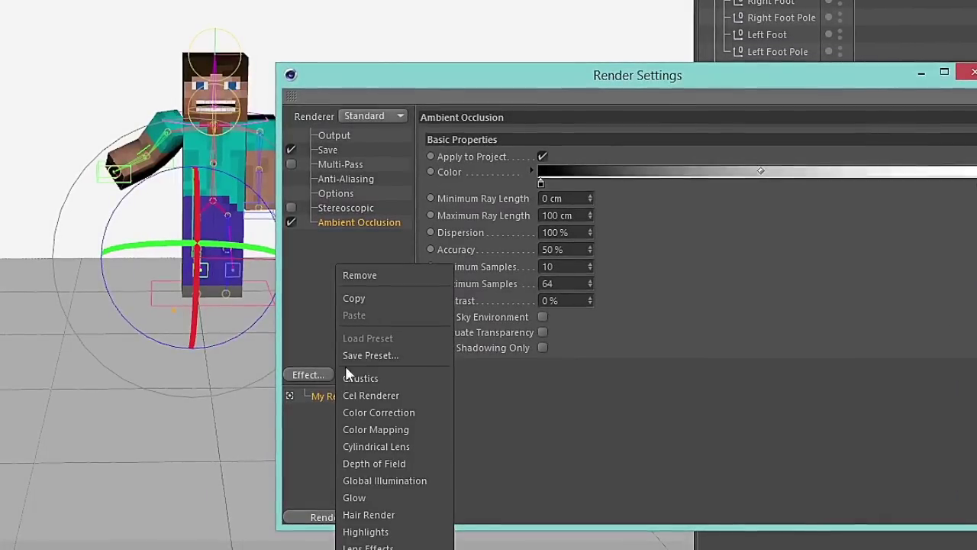
pyautogui.click(382, 480)
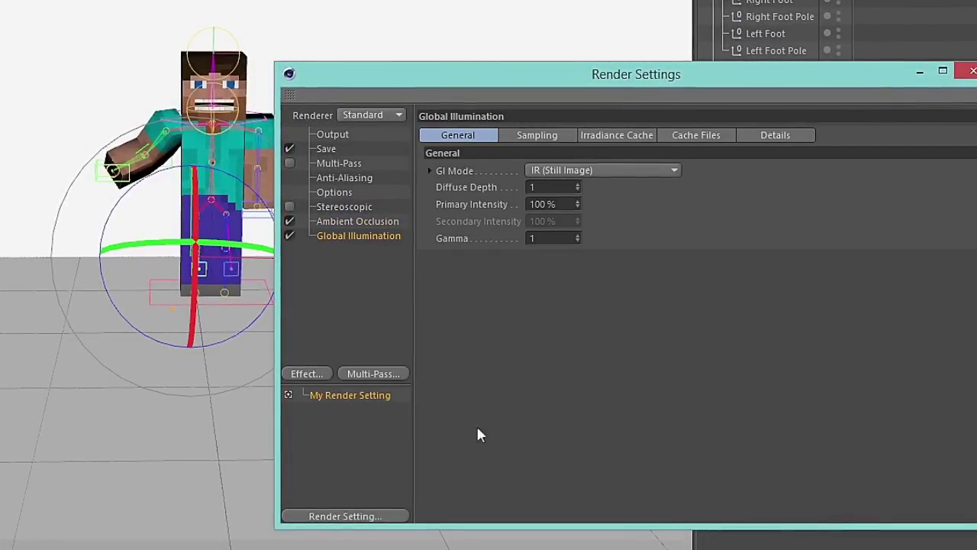
# Set the Global Illumination samples to Low and the irradiance cache record density to Low, and close the render settings.
pyautogui.click(538, 137)
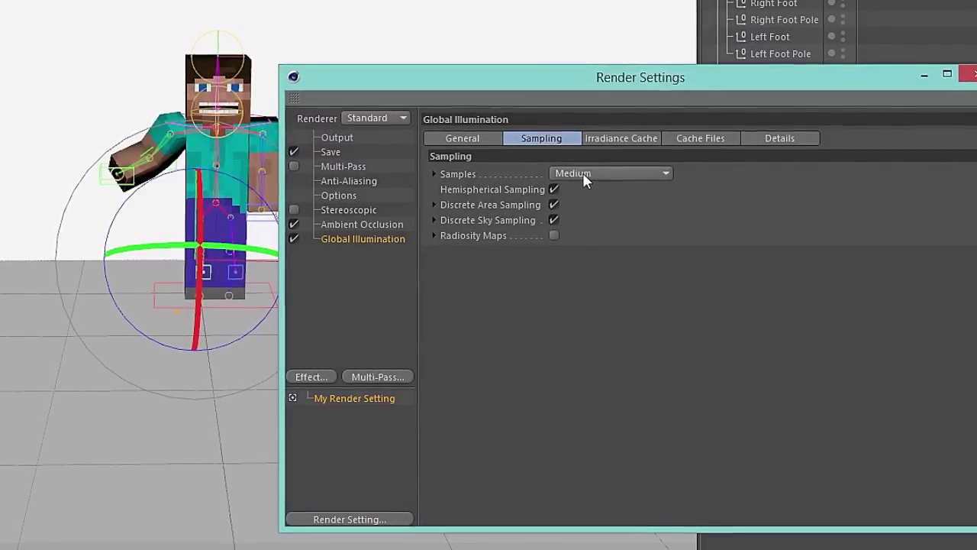
pyautogui.click(582, 172)
pyautogui.click(572, 226)
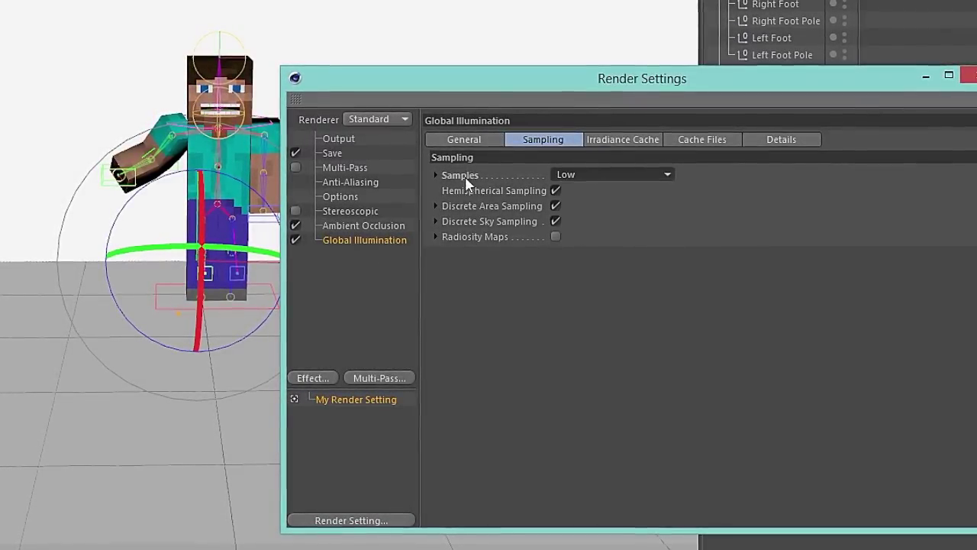
pyautogui.click(615, 139)
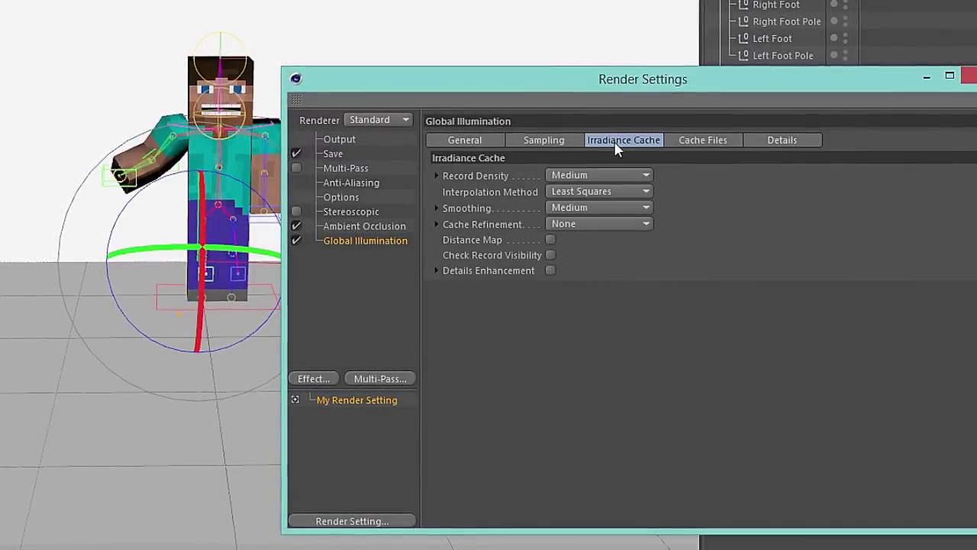
pyautogui.click(583, 177)
pyautogui.click(581, 226)
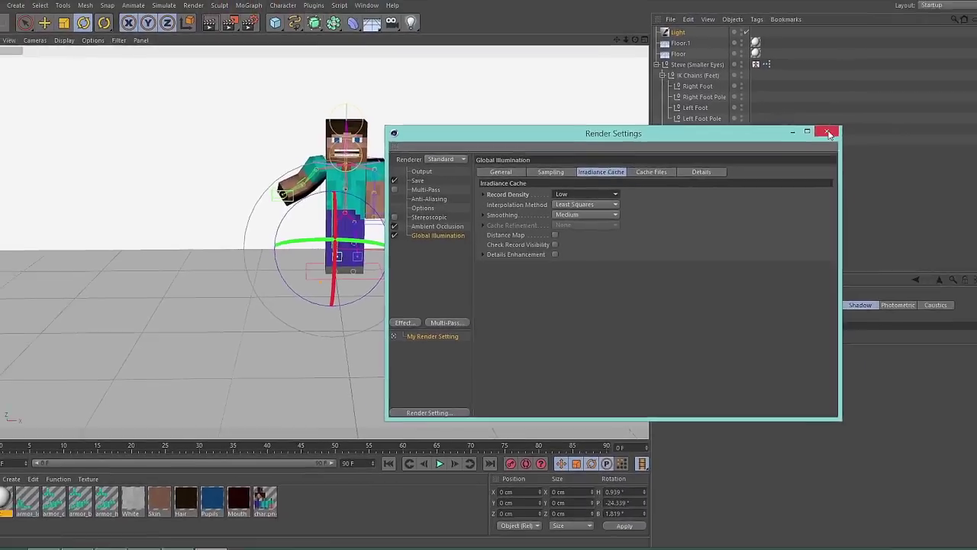
pyautogui.click(971, 77)
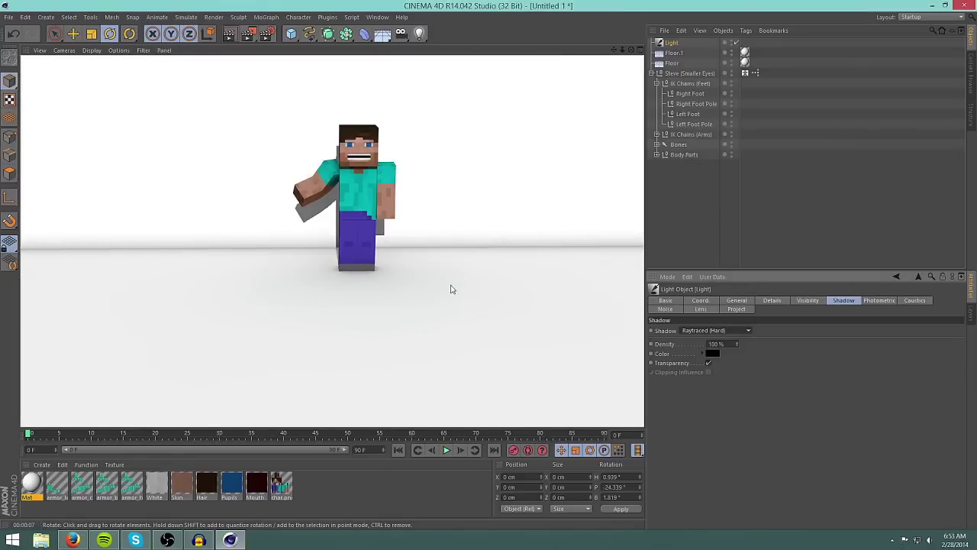
# Clear the rendered preview and examine Steve's head and upper body up close in the viewport.
pyautogui.click(472, 299)
pyautogui.scroll(8, 362, 183)
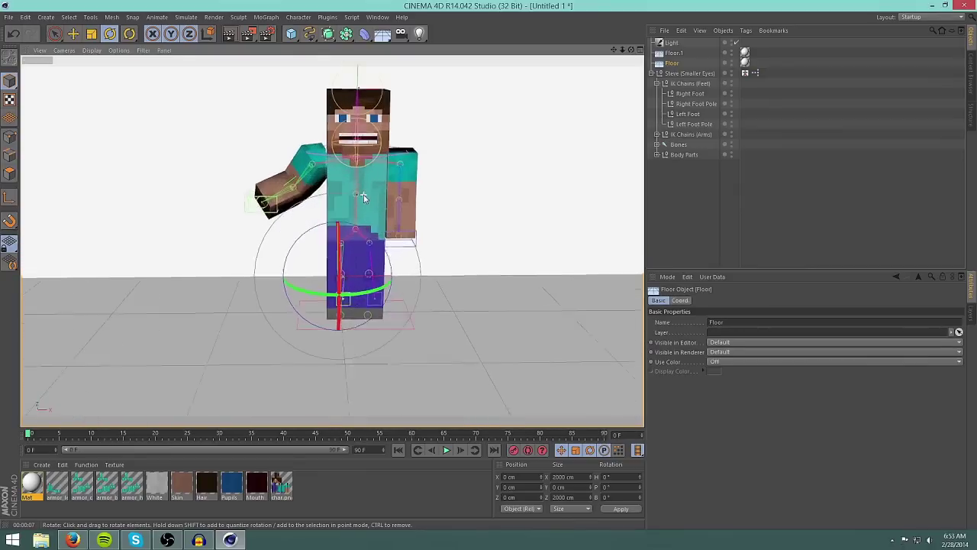
pyautogui.scroll(-3, 363, 203)
pyautogui.scroll(6, 362, 87)
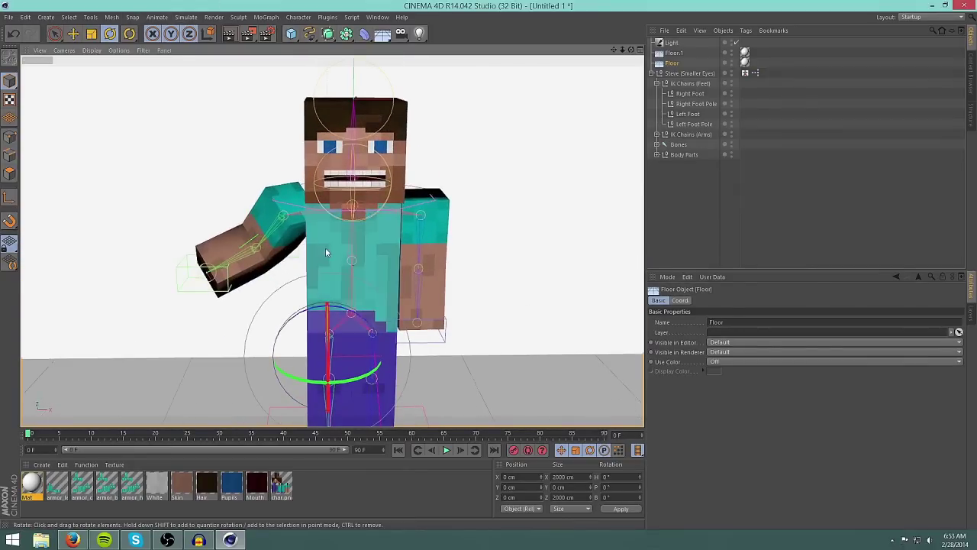
pyautogui.scroll(-2, 327, 251)
pyautogui.scroll(2, 327, 252)
pyautogui.scroll(-2, 327, 251)
pyautogui.scroll(1, 327, 251)
pyautogui.scroll(-1, 327, 251)
pyautogui.scroll(2, 327, 252)
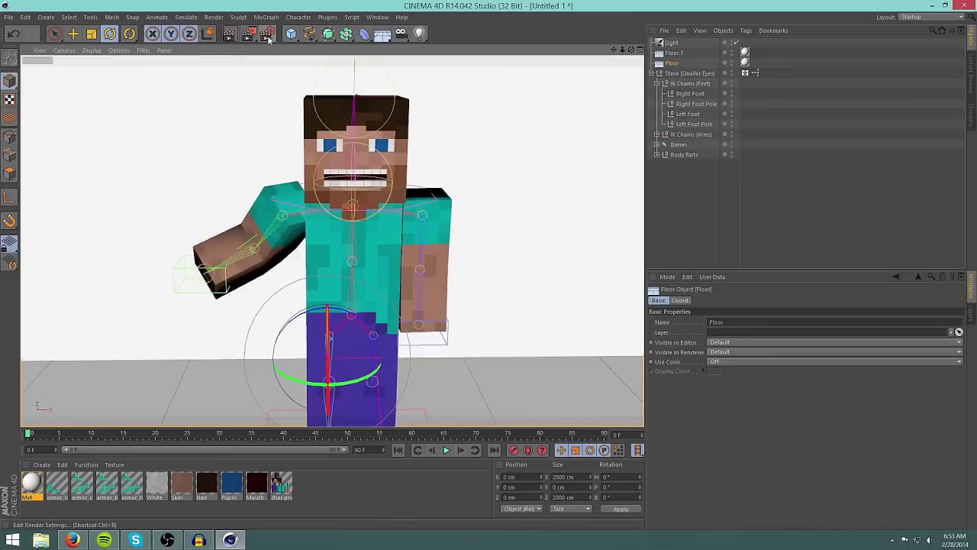
# Look inside the Bones and Body Parts groups of the Steve rig.
pyautogui.click(658, 145)
pyautogui.click(657, 145)
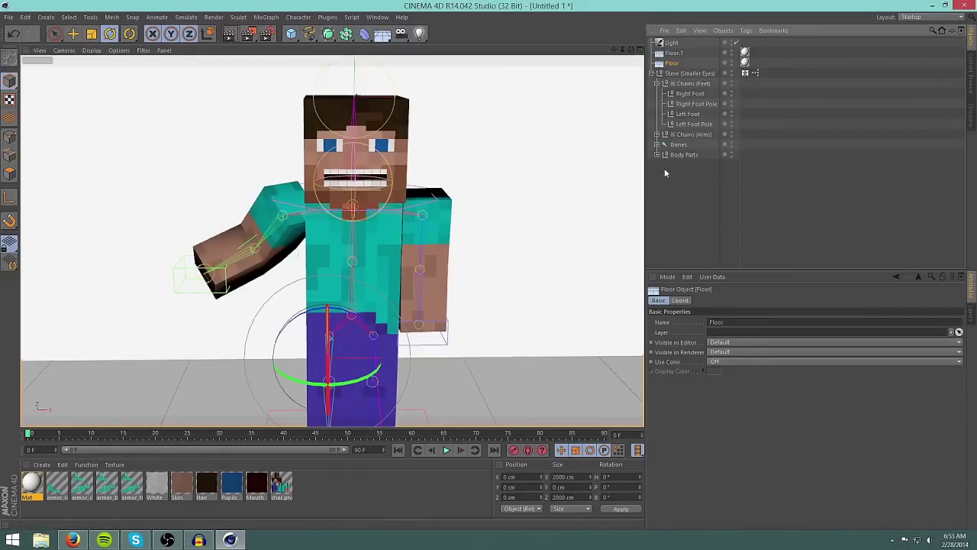
pyautogui.click(656, 155)
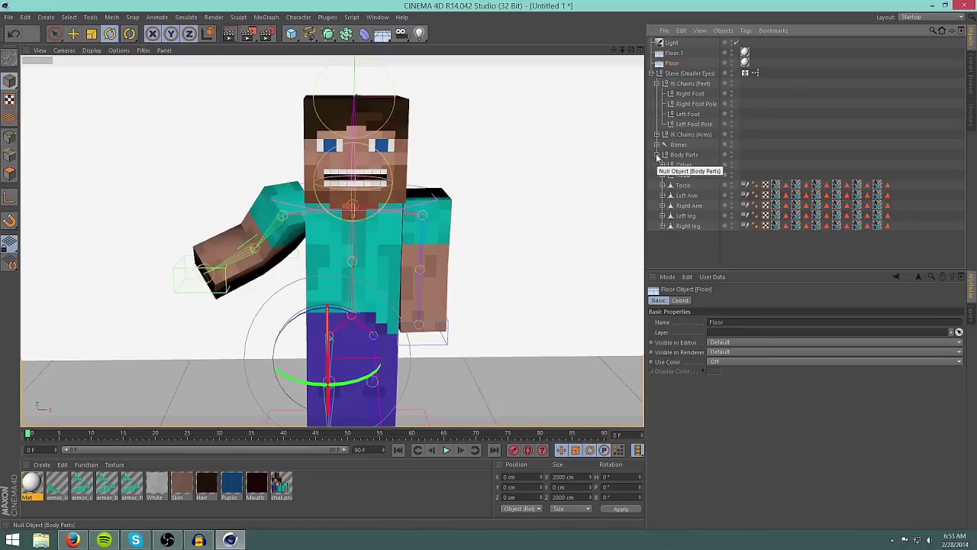
pyautogui.click(657, 155)
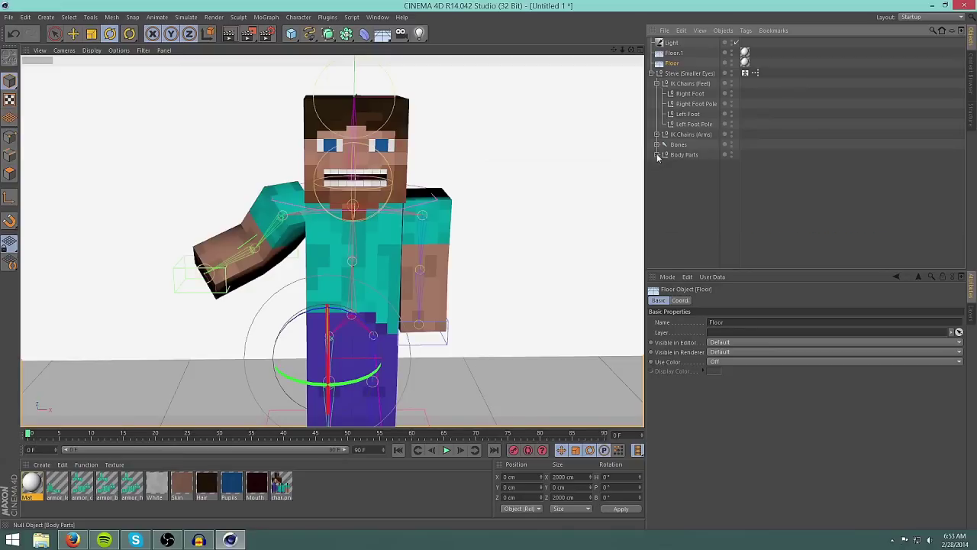
# Select the Steve (Smaller Eyes) rig, collapse its hierarchy and bring up its armor and face settings.
pyautogui.click(682, 74)
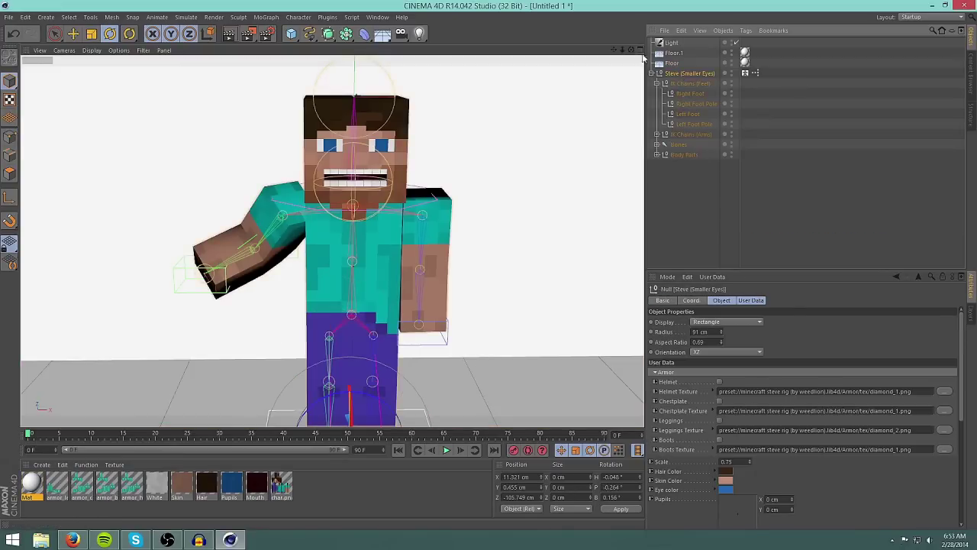
pyautogui.click(651, 73)
pyautogui.scroll(-3, 791, 443)
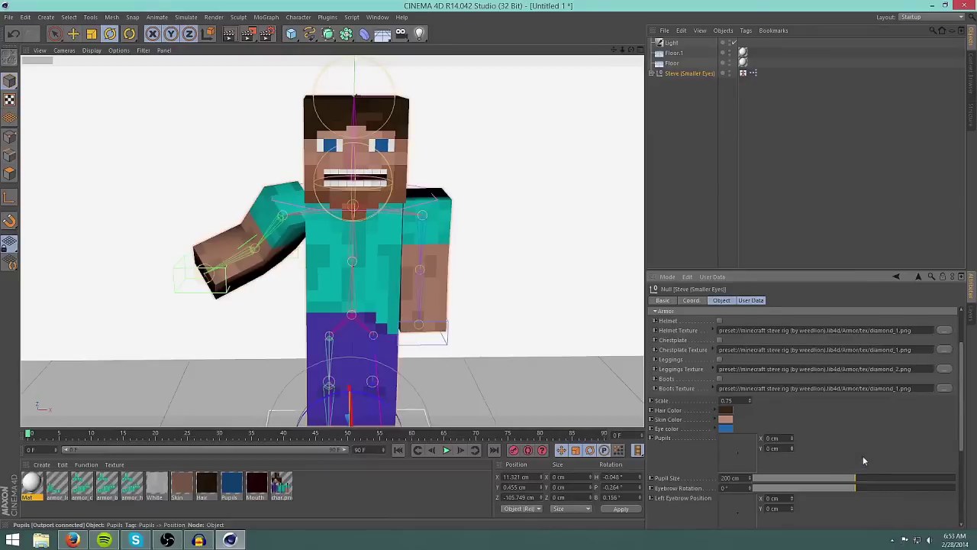
pyautogui.scroll(-3, 869, 447)
pyautogui.scroll(3, 869, 447)
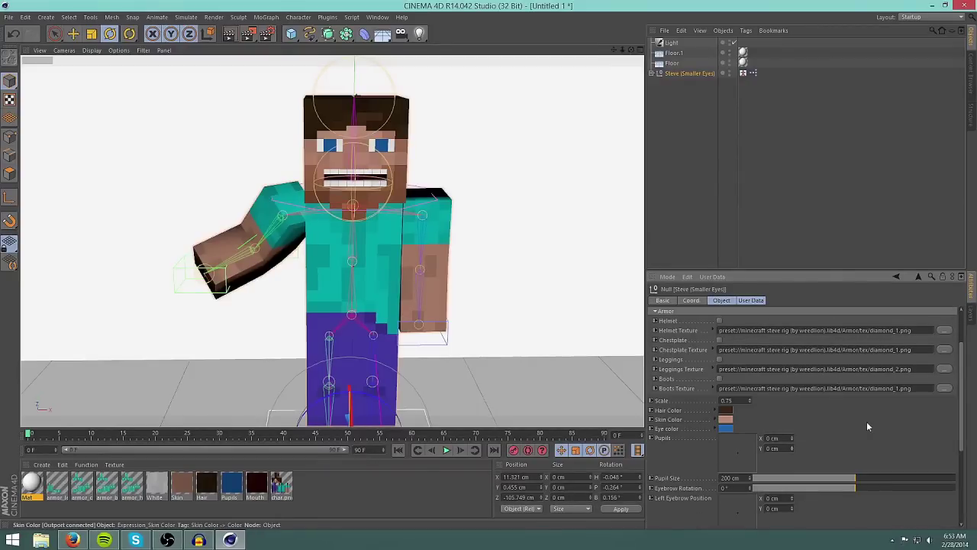
# Try the rig's helmet, chestplate and leggings options one by one, switching each off again, and test the scale value.
pyautogui.click(719, 321)
pyautogui.click(719, 321)
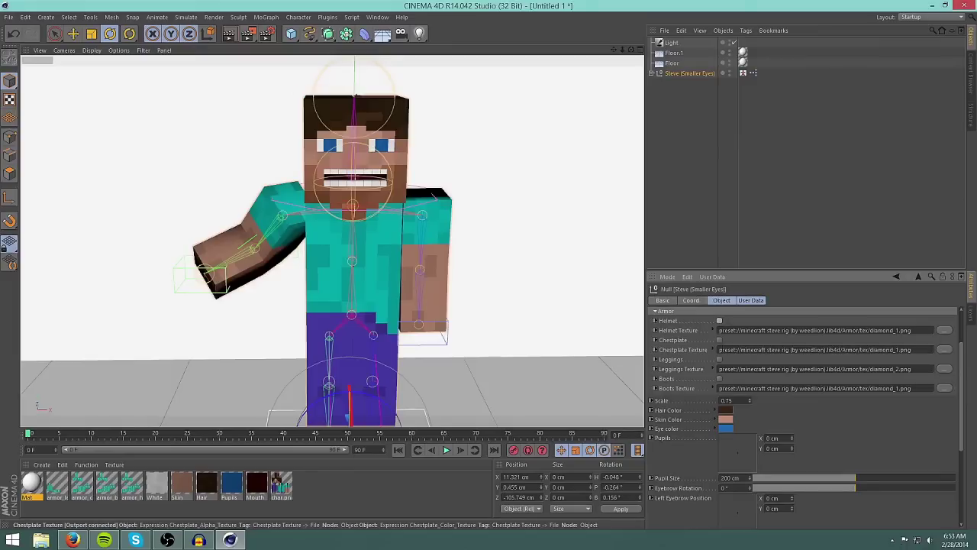
pyautogui.click(720, 341)
pyautogui.click(720, 340)
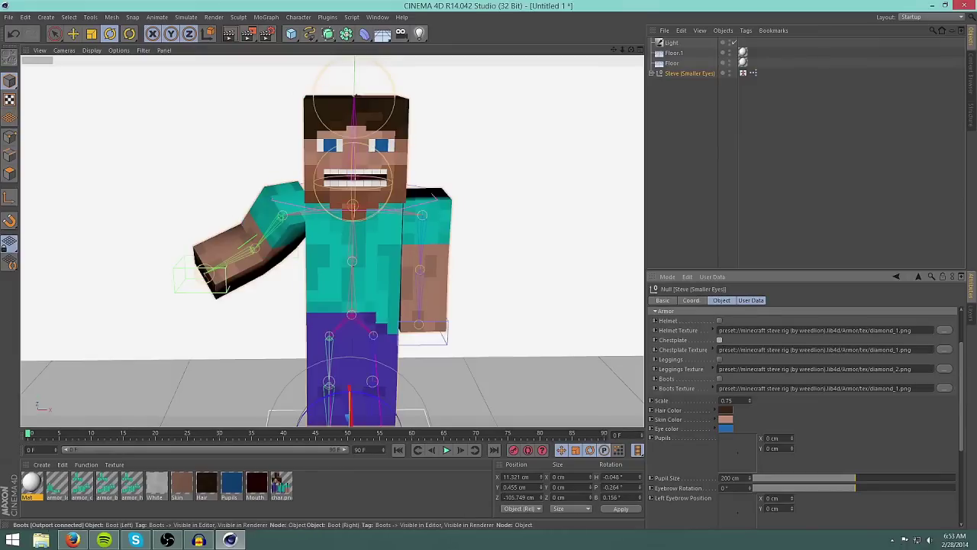
pyautogui.click(719, 359)
pyautogui.click(719, 359)
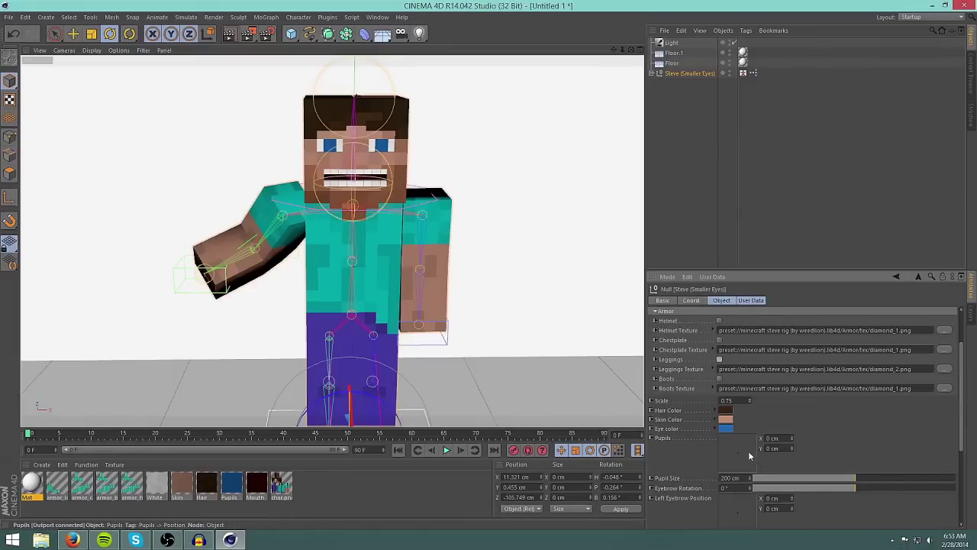
pyautogui.moveTo(751, 400); pyautogui.dragTo(750, 378)
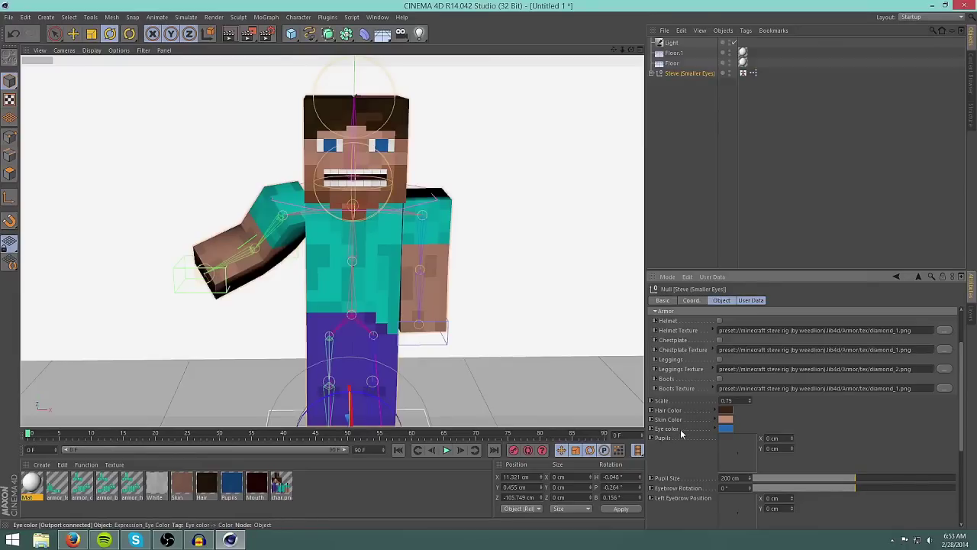
# Try dark green as the rig's eye color and settle on teal.
pyautogui.click(726, 429)
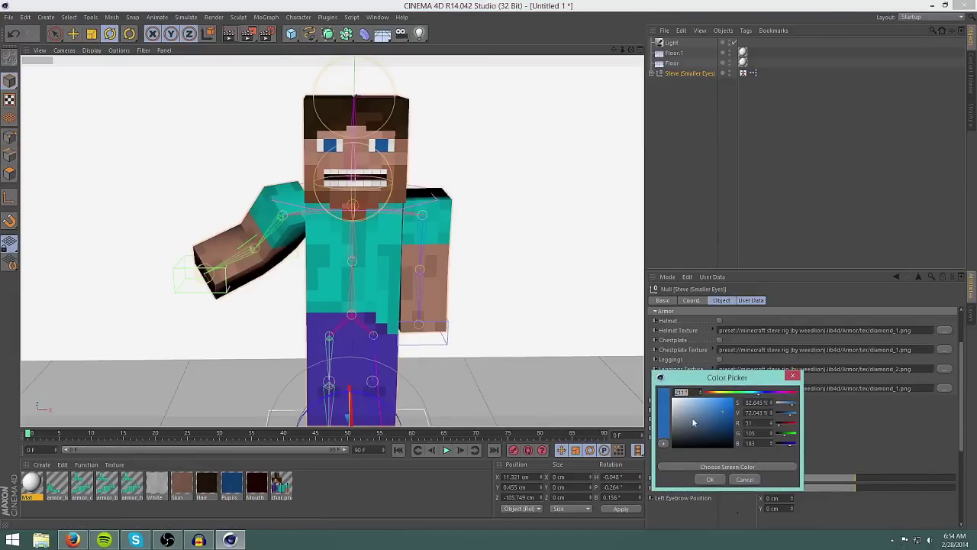
pyautogui.click(739, 394)
pyautogui.moveTo(720, 421); pyautogui.dragTo(737, 435)
pyautogui.click(716, 479)
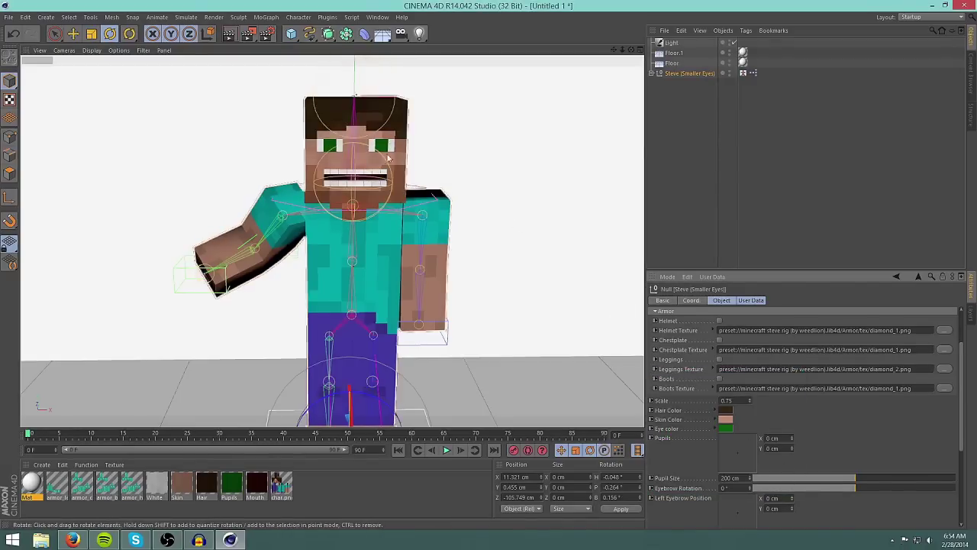
pyautogui.click(725, 429)
pyautogui.moveTo(727, 419); pyautogui.dragTo(728, 417)
pyautogui.click(717, 477)
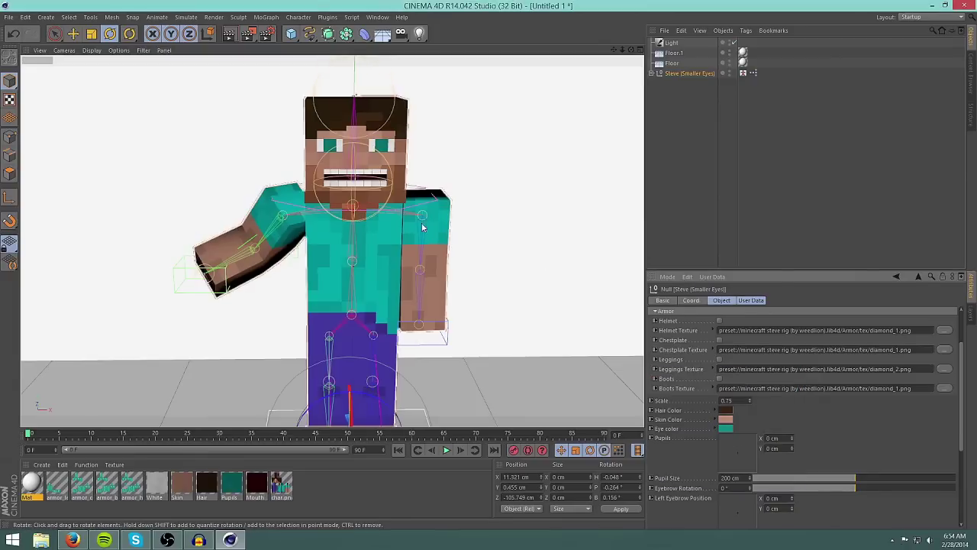
# Set the pupil size to about 183 cm and the eyebrow rotation to -35°.
pyautogui.scroll(-2, 843, 449)
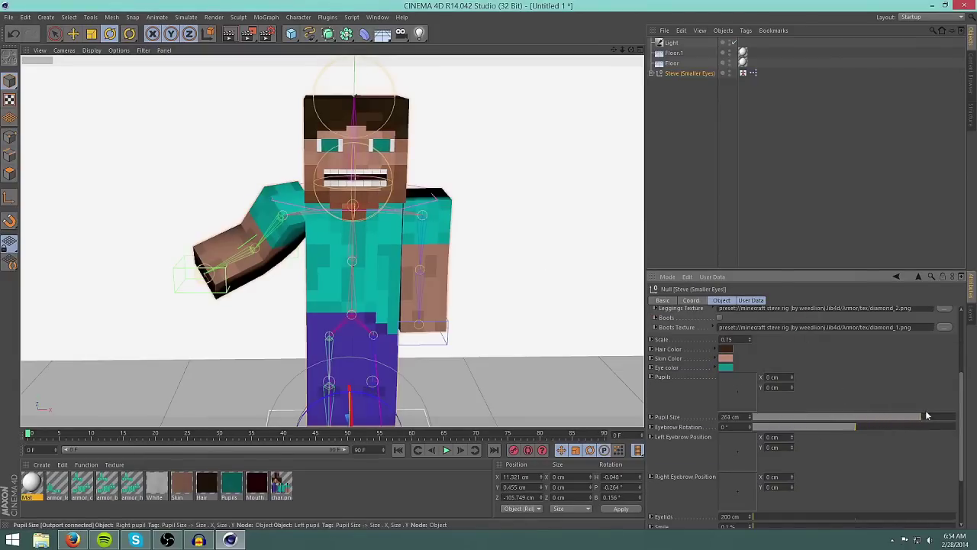
pyautogui.moveTo(953, 417); pyautogui.dragTo(837, 416)
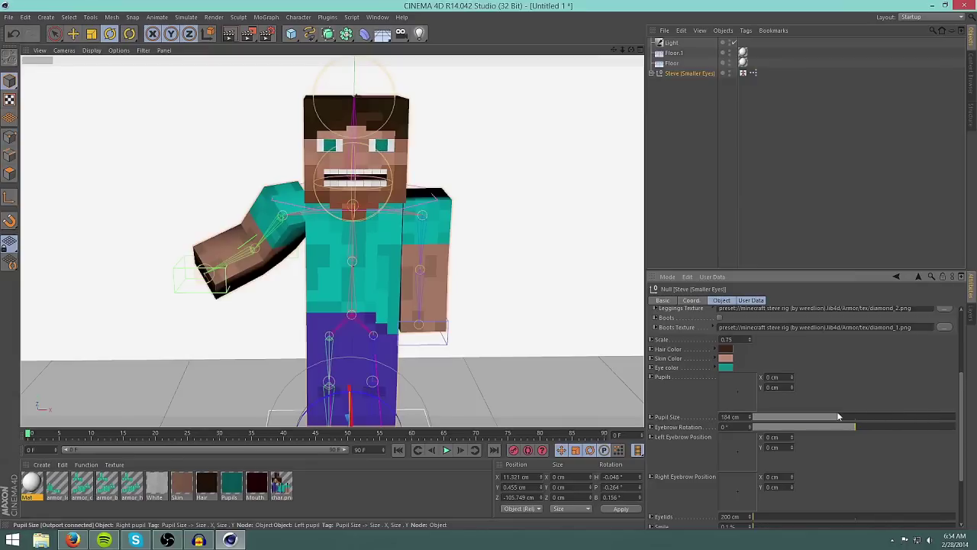
pyautogui.scroll(-2, 839, 492)
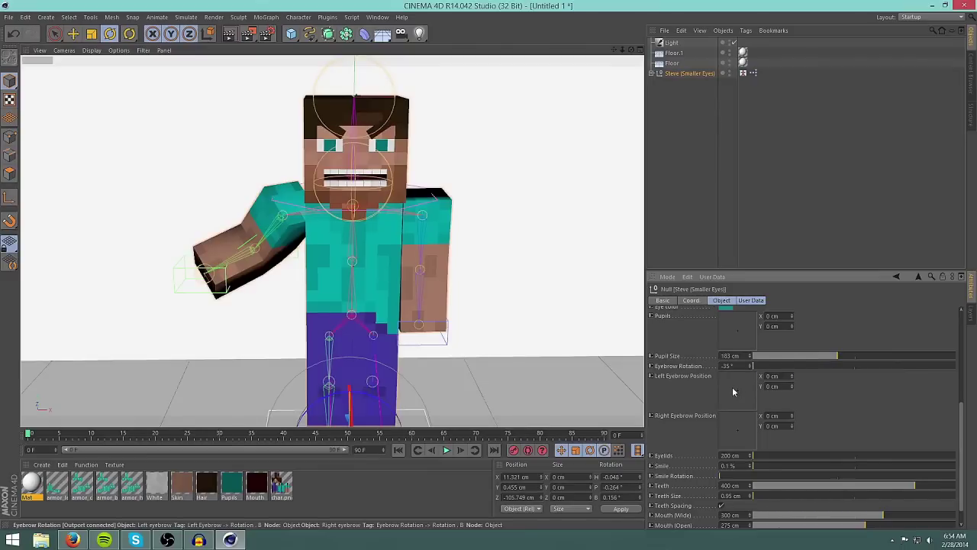
pyautogui.scroll(-1, 858, 416)
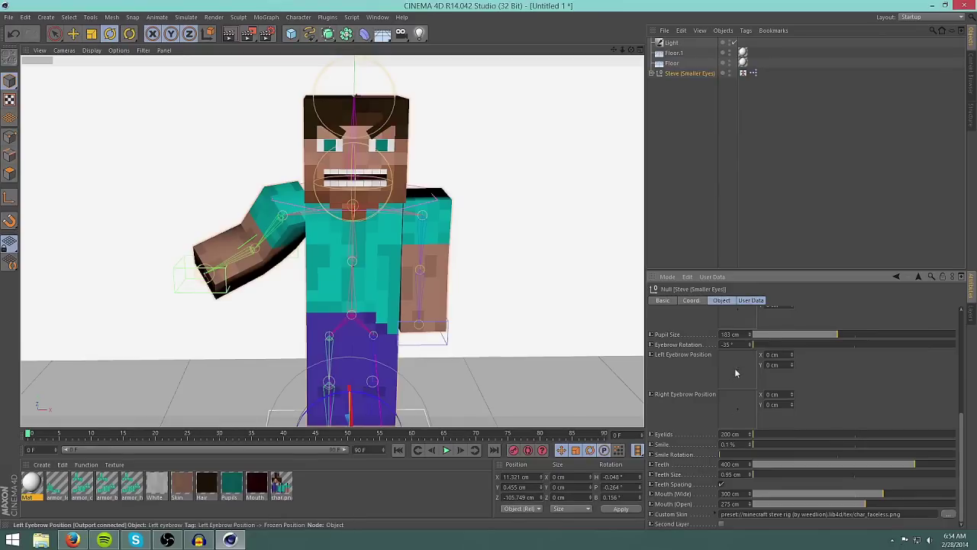
# Shift the rig's pupils to about X -1.3 cm, Y 0.2 cm, and readjust their position.
pyautogui.scroll(3, 860, 426)
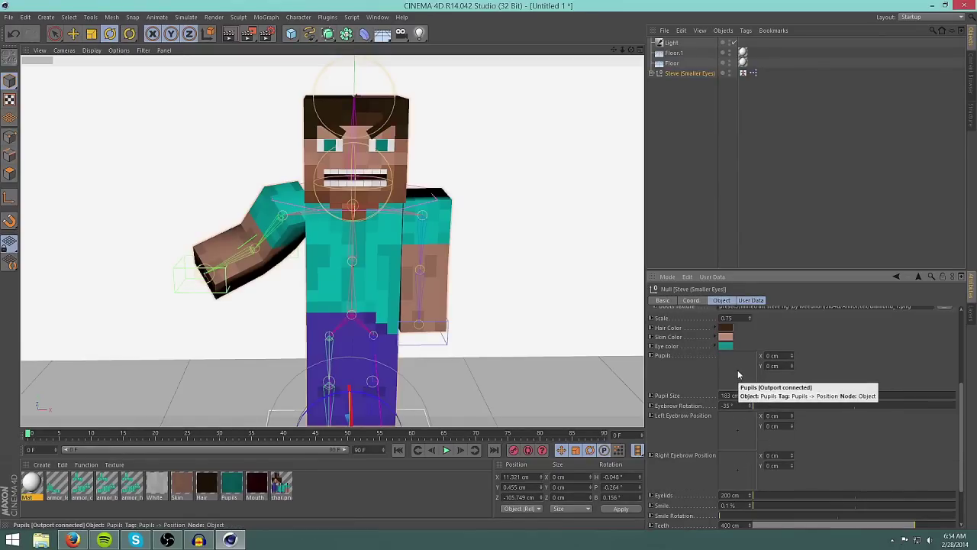
pyautogui.moveTo(742, 373); pyautogui.dragTo(730, 370)
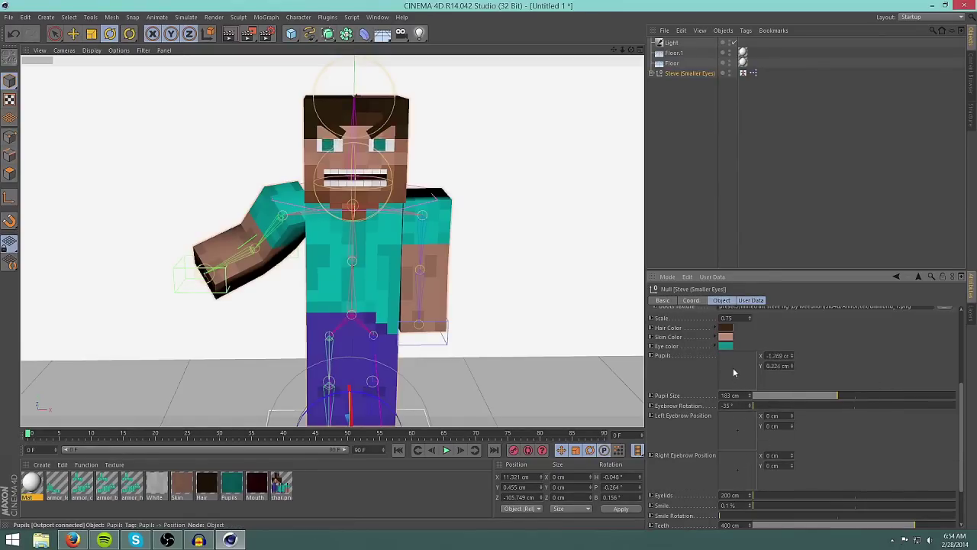
pyautogui.moveTo(737, 381); pyautogui.dragTo(736, 379)
# Move the left eyebrow to about X -0.07 cm, Y 0.87 cm and the right eyebrow to about X 1.27 cm, Y 0.73 cm.
pyautogui.moveTo(738, 431); pyautogui.dragTo(737, 427)
pyautogui.moveTo(737, 472)
pyautogui.mouseDown()
pyautogui.moveTo(743, 460)
pyautogui.moveTo(743, 469)
pyautogui.mouseUp()
pyautogui.scroll(-3, 839, 468)
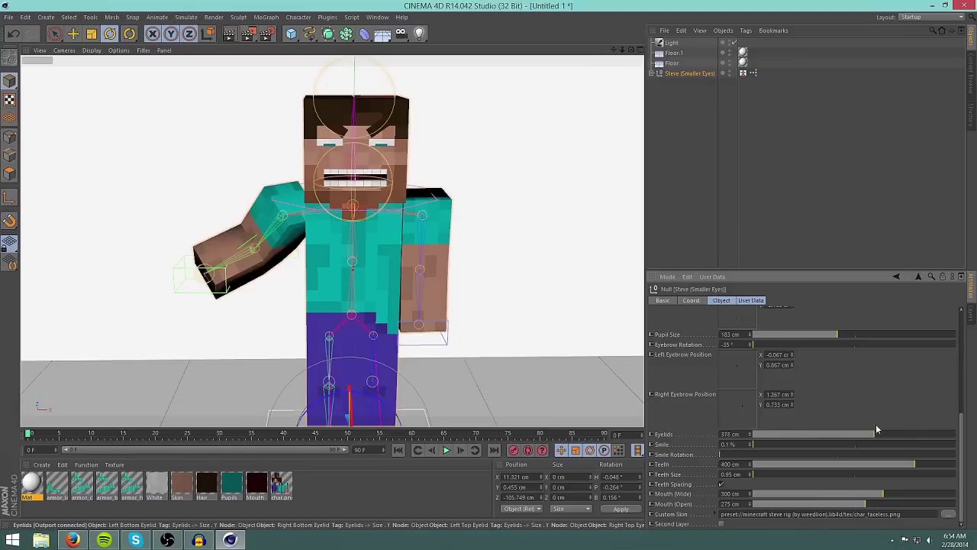
# Set the rig's eyelids to 200 cm and try the smile amount, ending at 0.1%.
pyautogui.moveTo(916, 432); pyautogui.dragTo(677, 454)
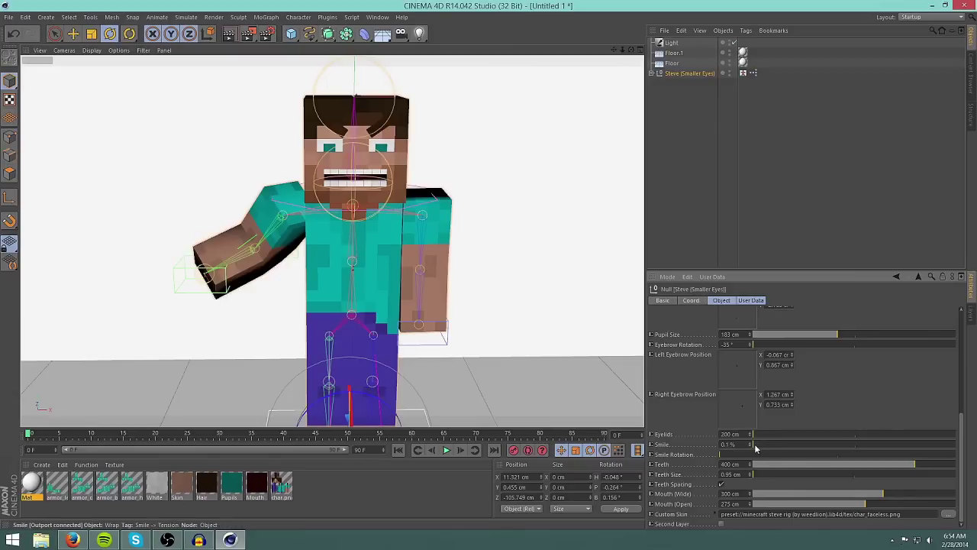
pyautogui.moveTo(812, 442); pyautogui.dragTo(755, 469)
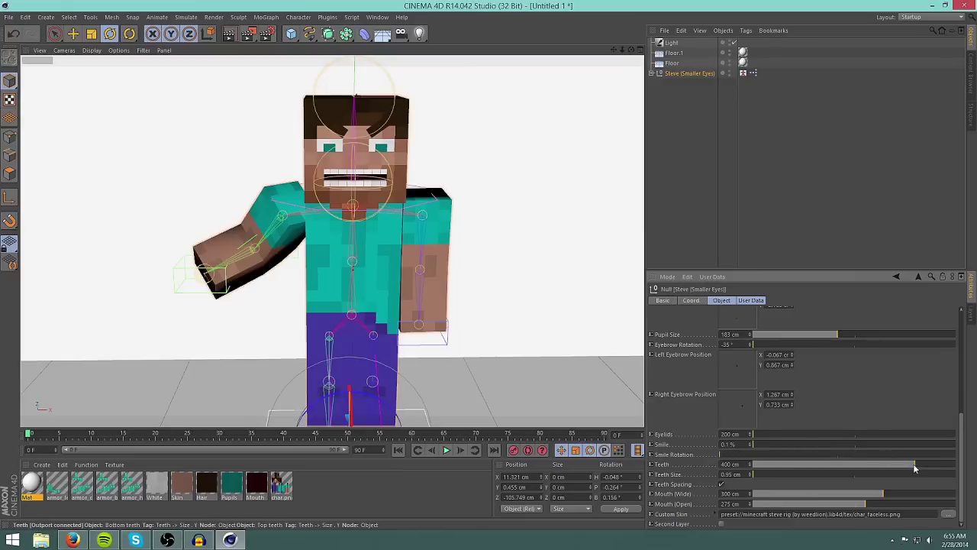
# Set the rig's teeth to 300 cm and the teeth size to 1.28 cm.
pyautogui.moveTo(915, 468); pyautogui.dragTo(837, 470)
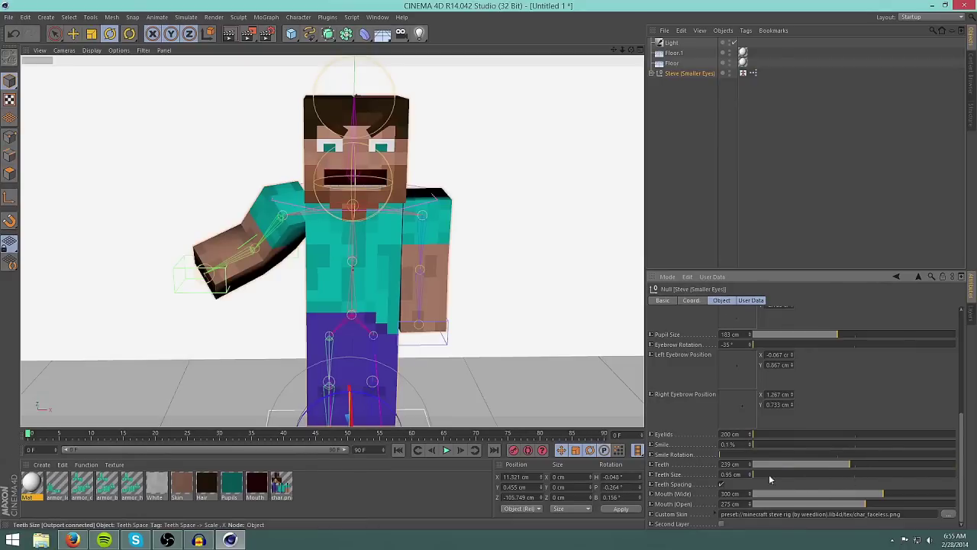
pyautogui.moveTo(949, 473); pyautogui.dragTo(960, 473)
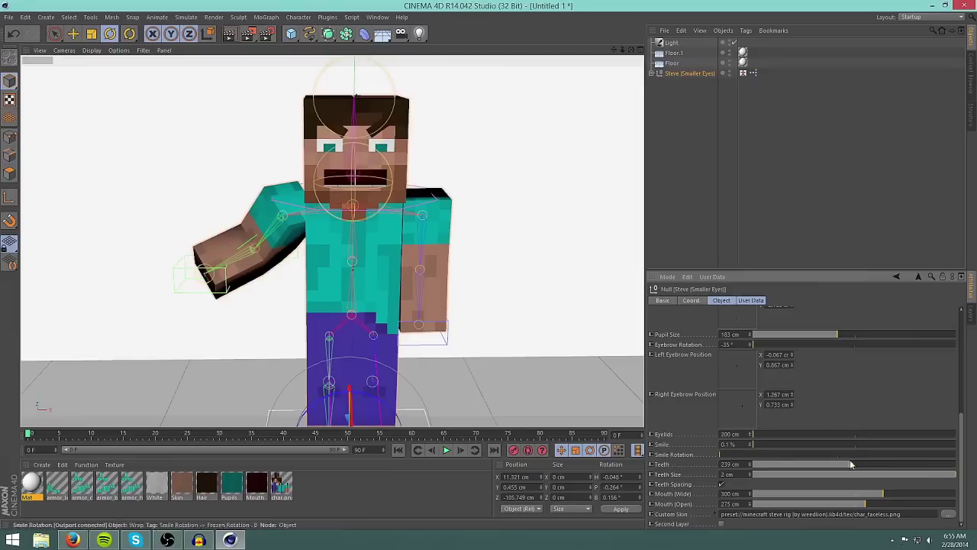
pyautogui.moveTo(850, 464); pyautogui.dragTo(859, 463)
pyautogui.moveTo(934, 463); pyautogui.dragTo(875, 464)
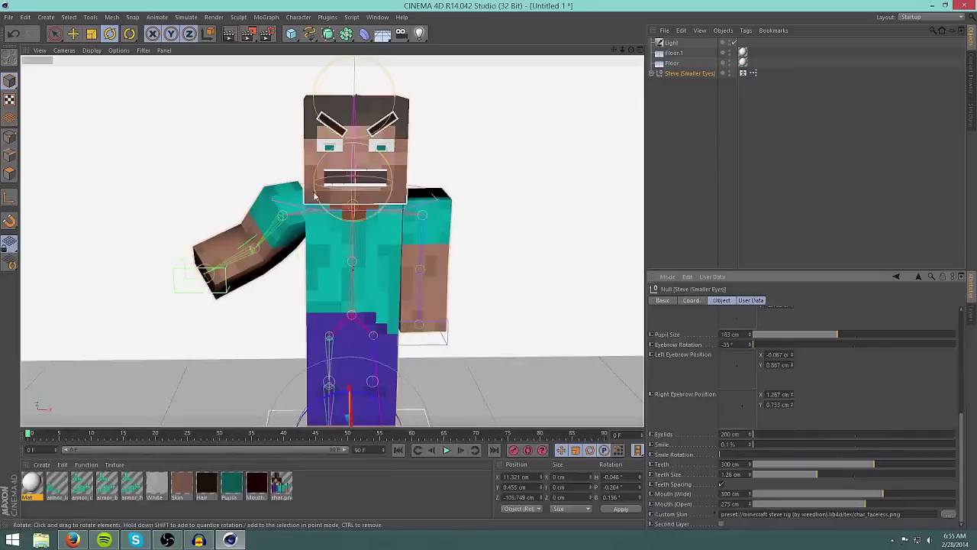
# Switch the teeth spacing off and on again to compare the gaps between the teeth up close.
pyautogui.scroll(6, 343, 191)
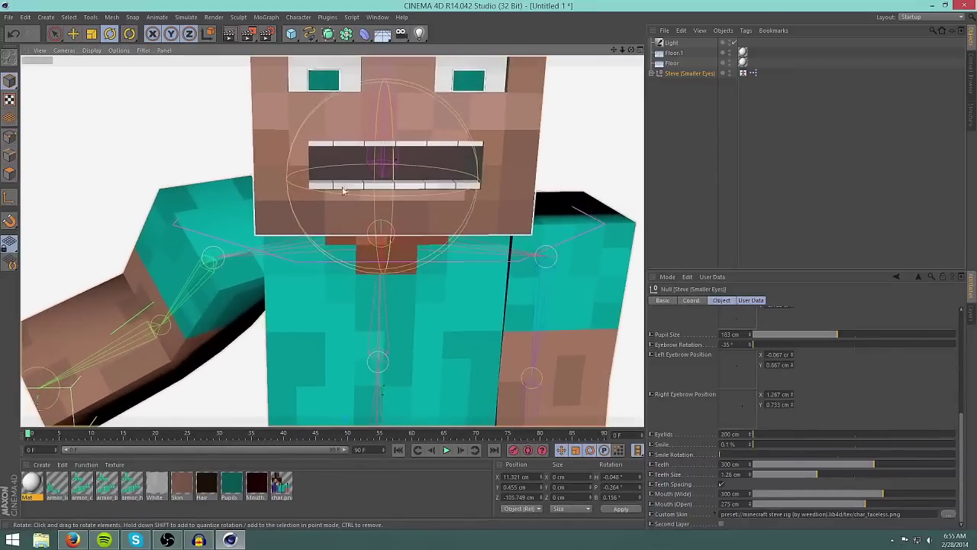
pyautogui.scroll(5, 343, 191)
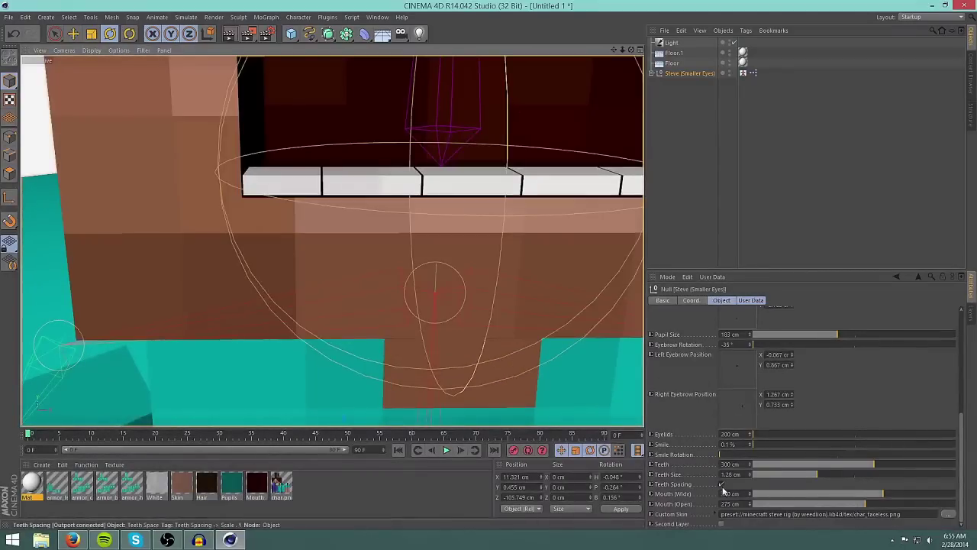
pyautogui.click(721, 484)
pyautogui.click(722, 484)
pyautogui.scroll(-8, 432, 198)
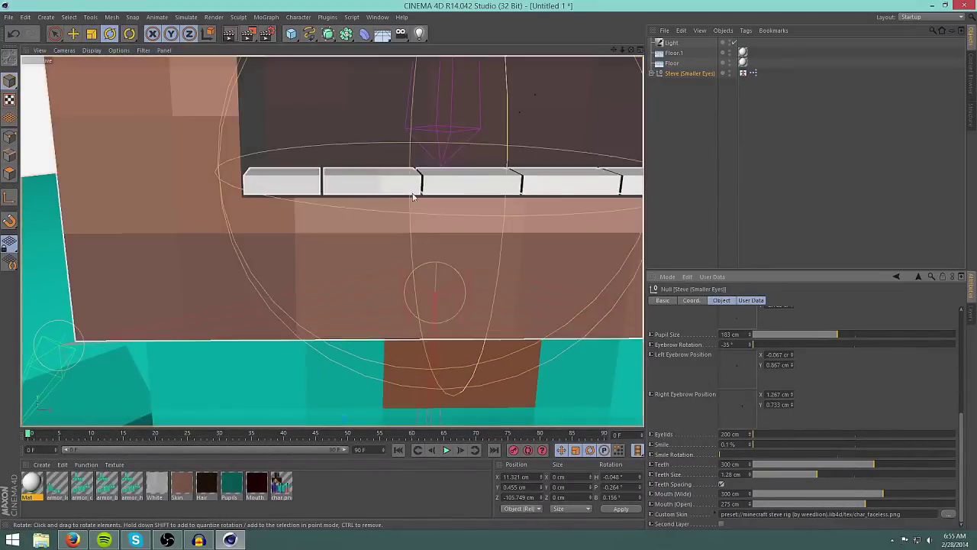
pyautogui.scroll(-1, 431, 197)
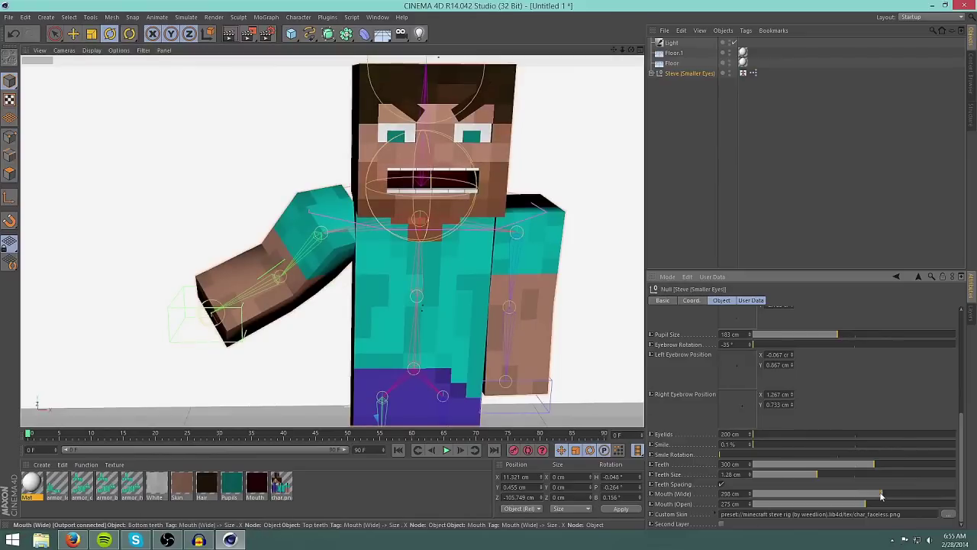
# Set the mouth width to 257 cm and the mouth opening to 254 cm, and deselect the rig.
pyautogui.moveTo(884, 497); pyautogui.dragTo(847, 528)
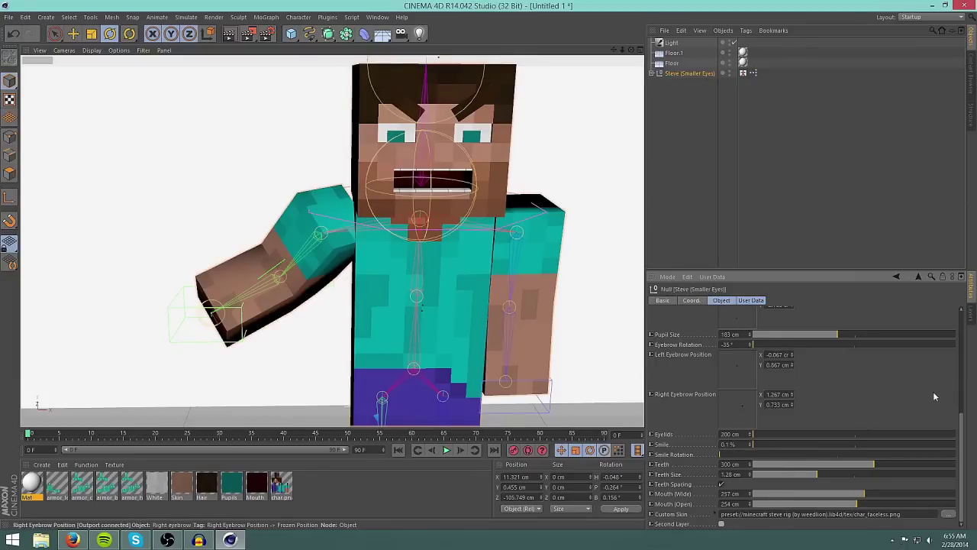
pyautogui.click(310, 490)
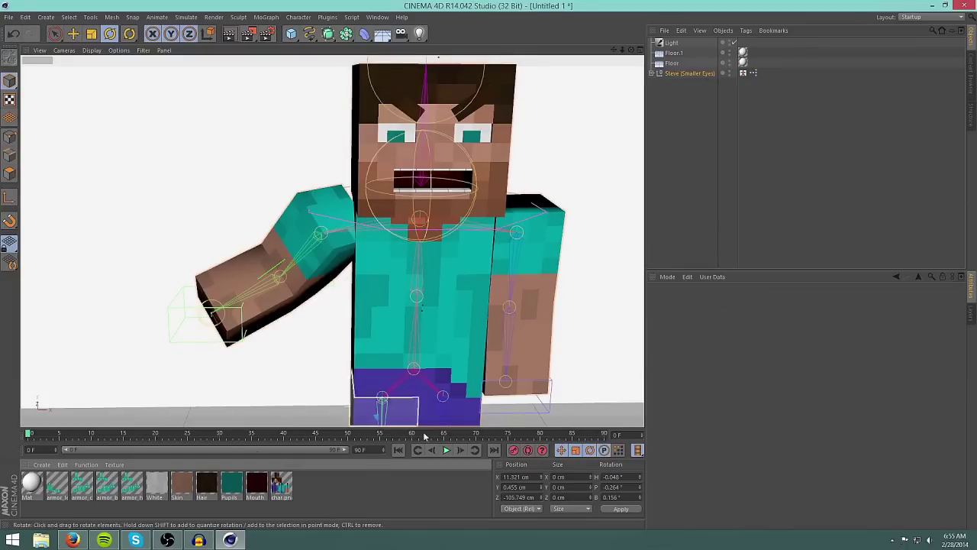
# Open the char.png material for editing and start loading a new image for its color texture.
pyautogui.doubleClick(281, 485)
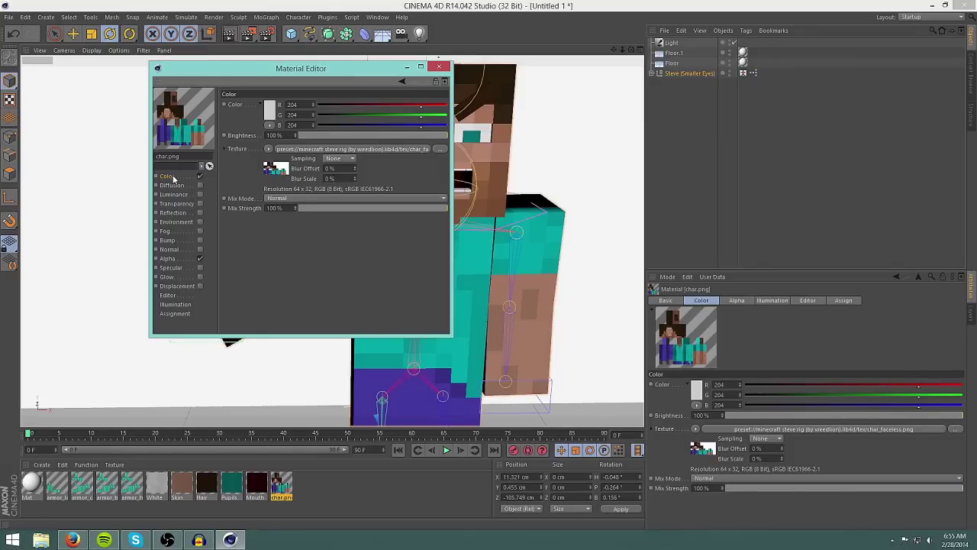
pyautogui.click(269, 150)
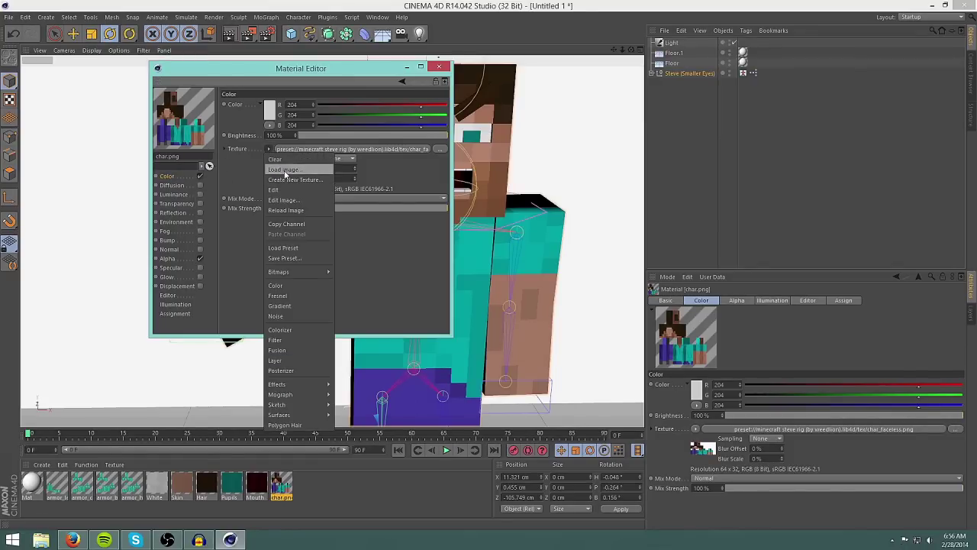
pyautogui.click(276, 149)
pyautogui.click(269, 149)
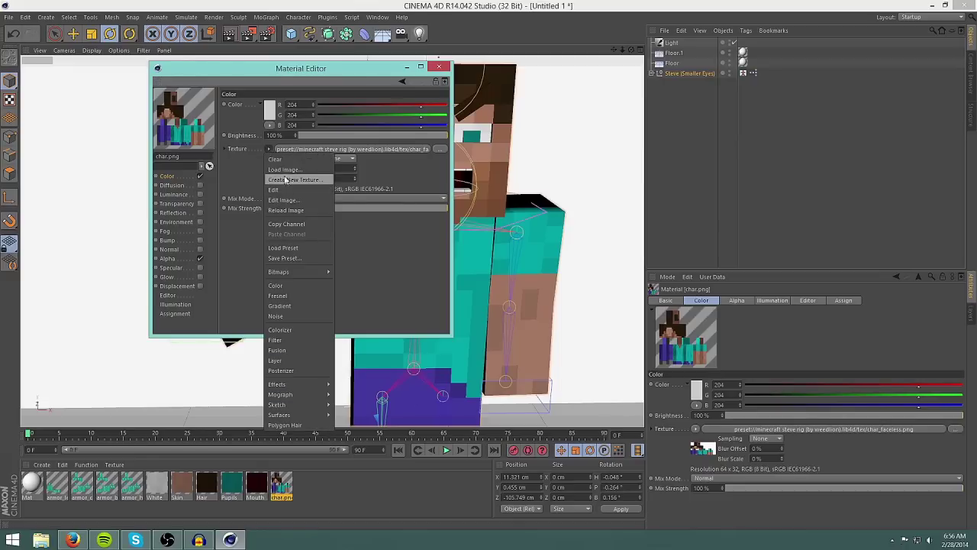
pyautogui.click(284, 170)
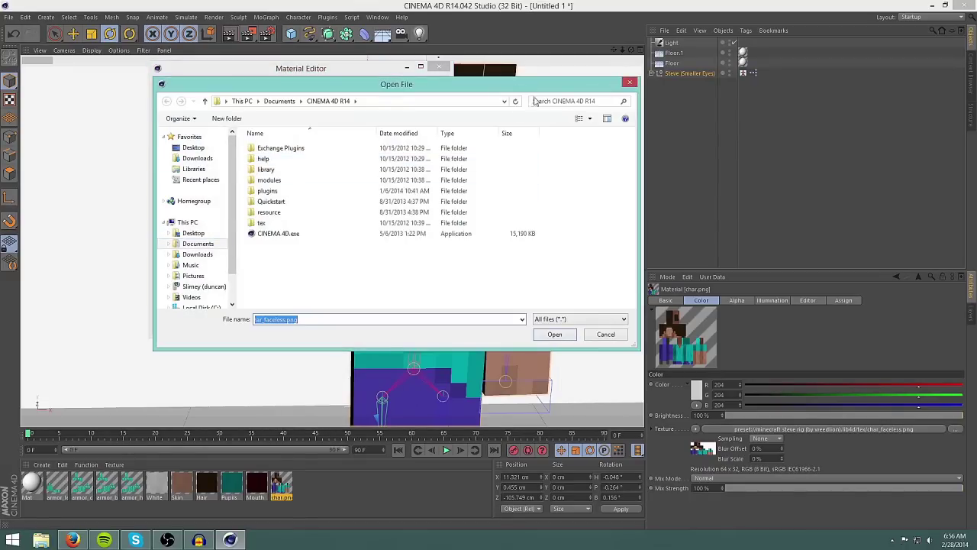
# Search Downloads for "derpy" and load DerpyWaffle.png as the skin texture, copying it to the project location.
pyautogui.click(193, 234)
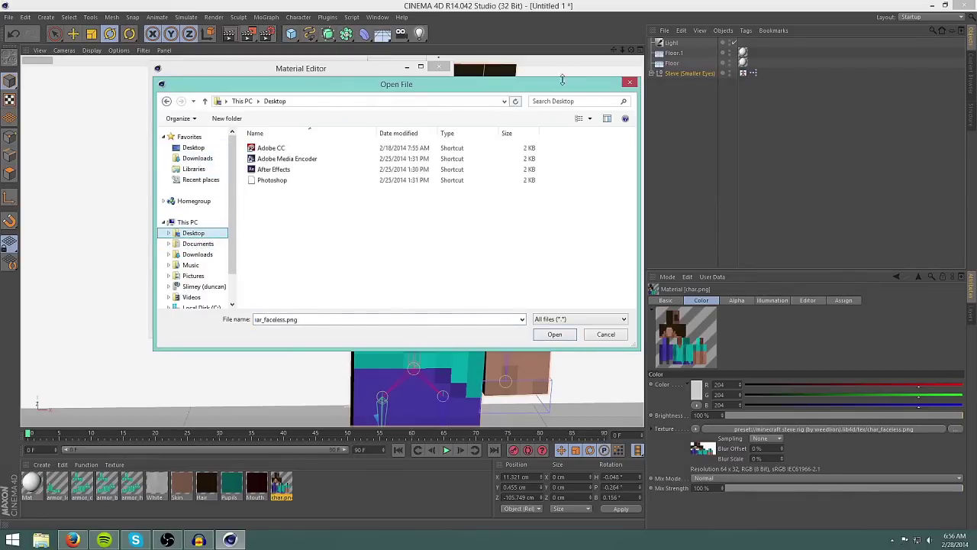
pyautogui.click(195, 159)
pyautogui.click(564, 101)
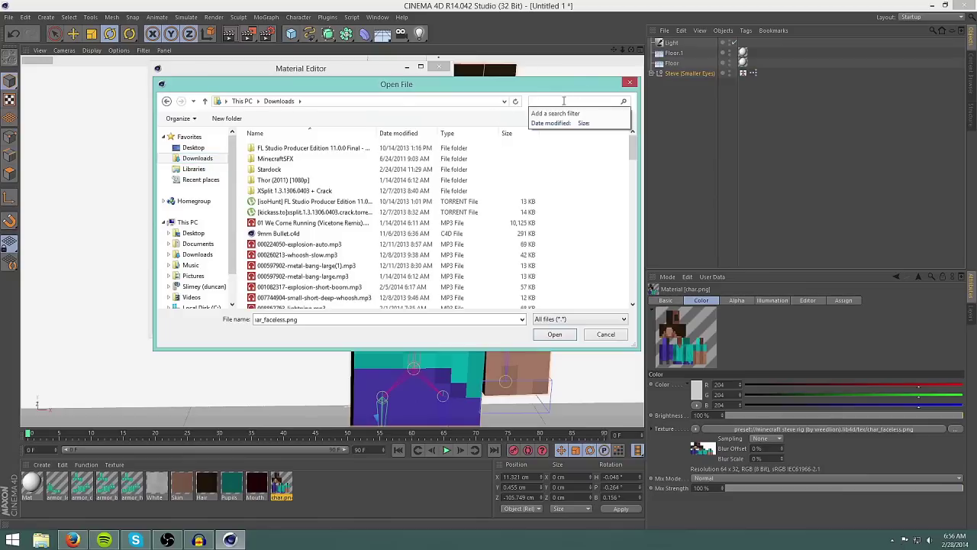
pyautogui.write('de')
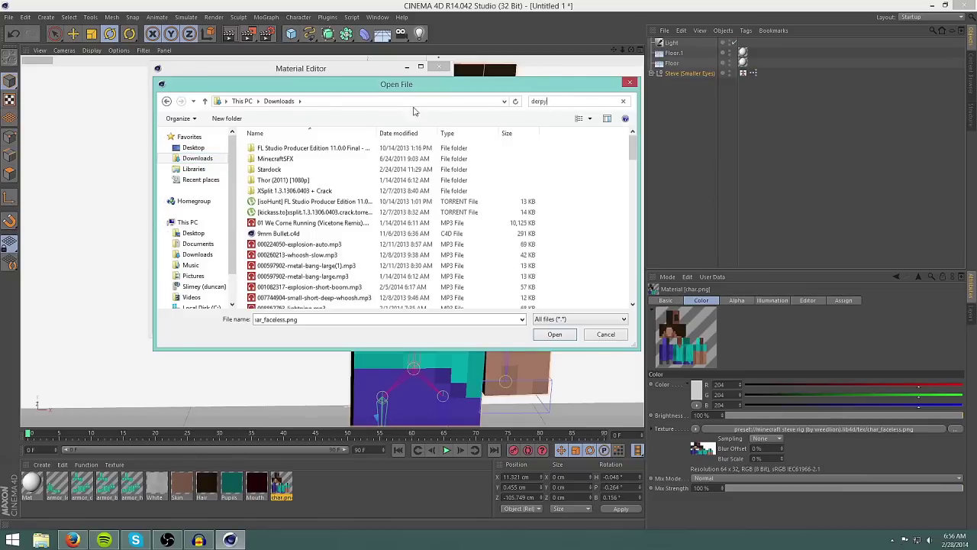
pyautogui.write('rpy')
pyautogui.doubleClick(294, 137)
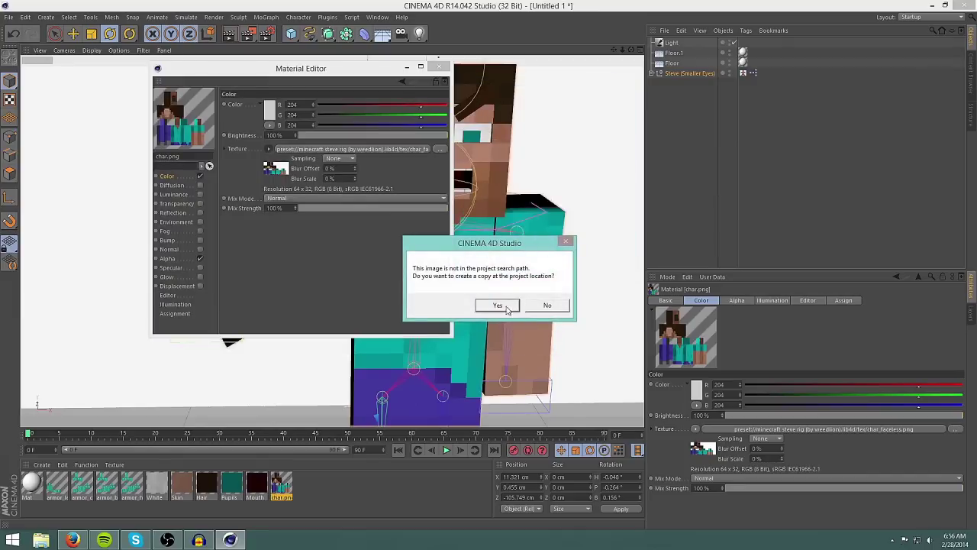
pyautogui.click(498, 305)
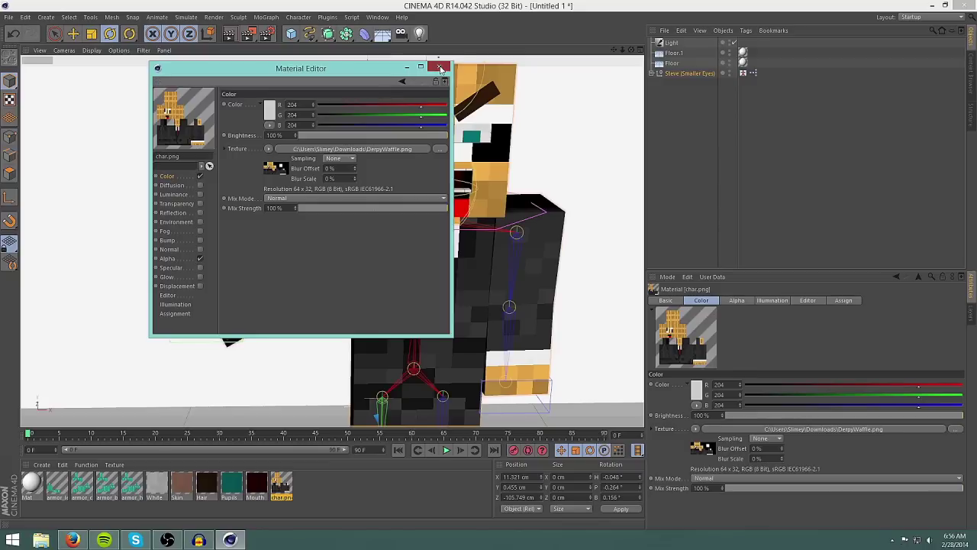
pyautogui.click(440, 68)
# Undo the change of the char.png material's skin texture.
pyautogui.keyDown('alt'); pyautogui.moveTo(468, 257); pyautogui.dragTo(415, 287); pyautogui.keyUp('alt')
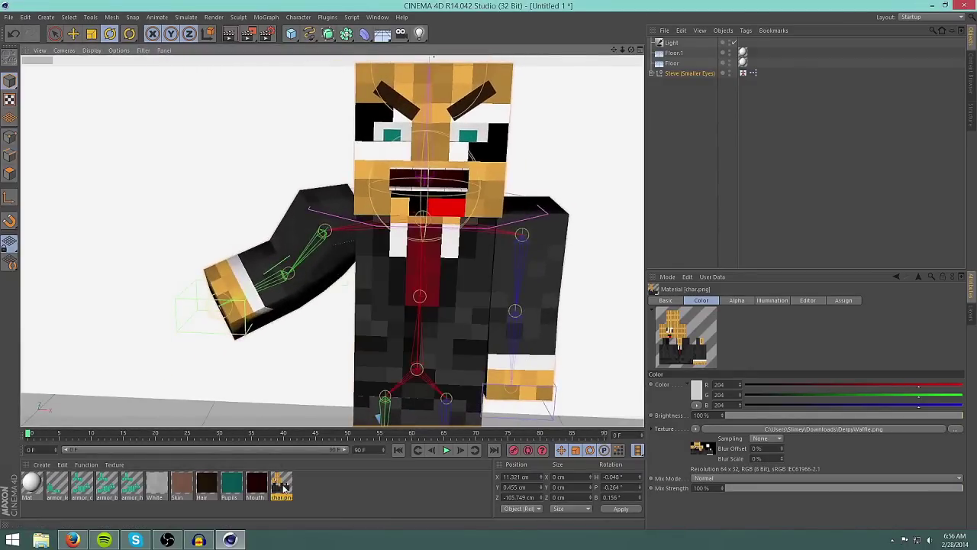
pyautogui.hotkey('ctrl', 'z')
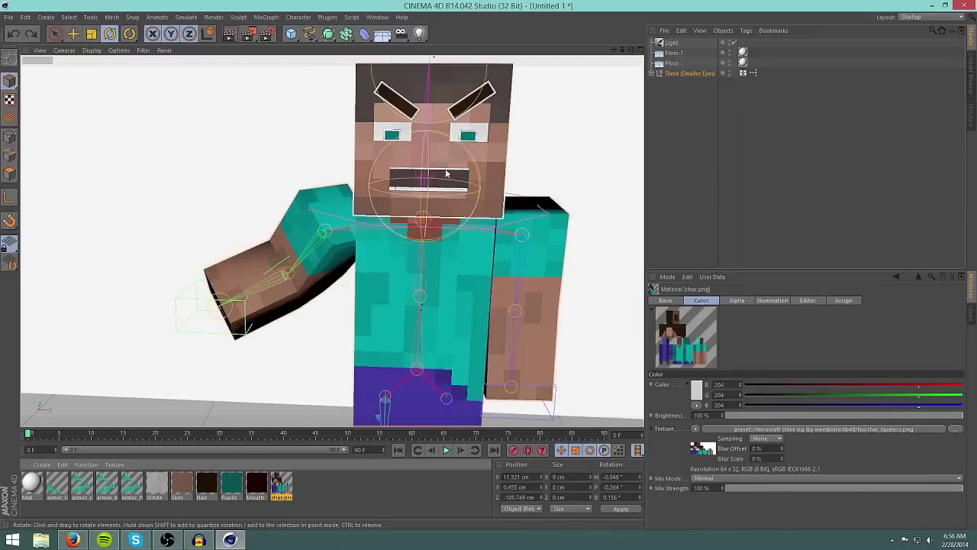
pyautogui.keyDown('alt'); pyautogui.moveTo(352, 279); pyautogui.dragTo(402, 320); pyautogui.keyUp('alt')
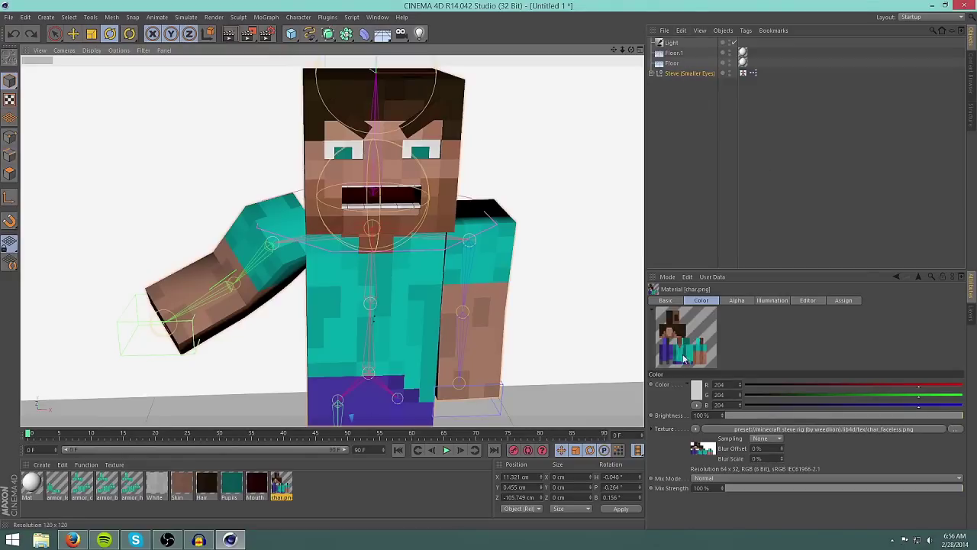
# Move the Right Hand control of the arm IK chains to about X -99.2 cm, Y 62.9 cm, Z 2.7 cm.
pyautogui.moveTo(703, 349); pyautogui.dragTo(375, 244)
pyautogui.click(651, 73)
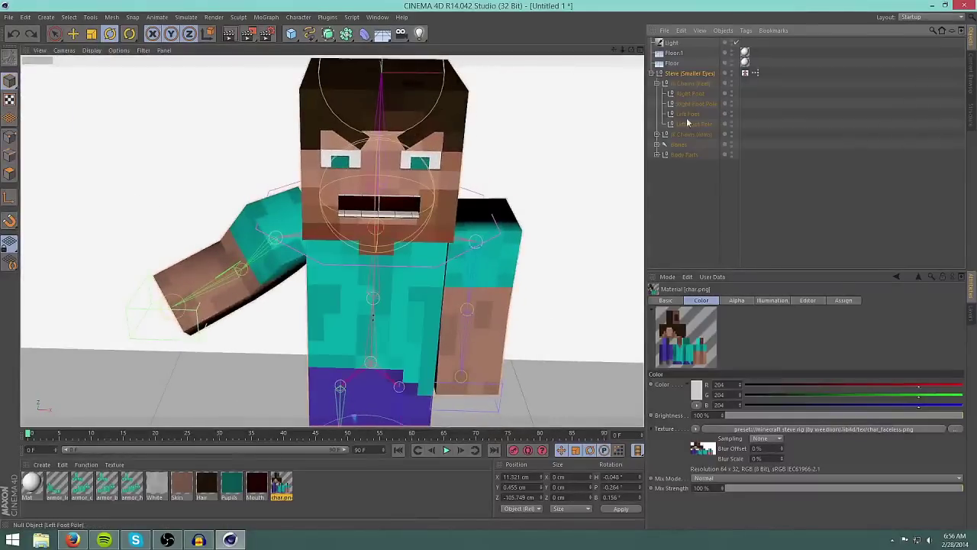
pyautogui.click(690, 93)
pyautogui.click(657, 135)
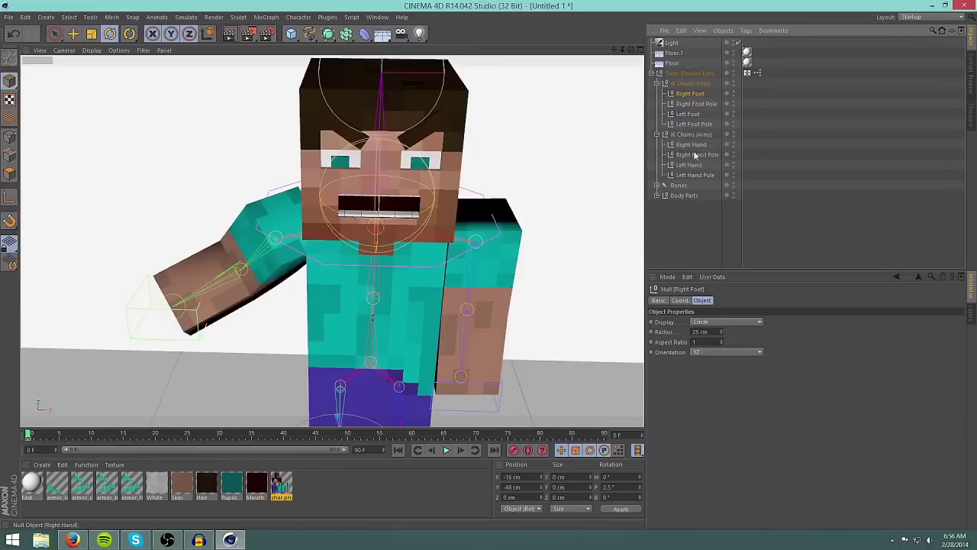
pyautogui.click(692, 144)
pyautogui.press('e')
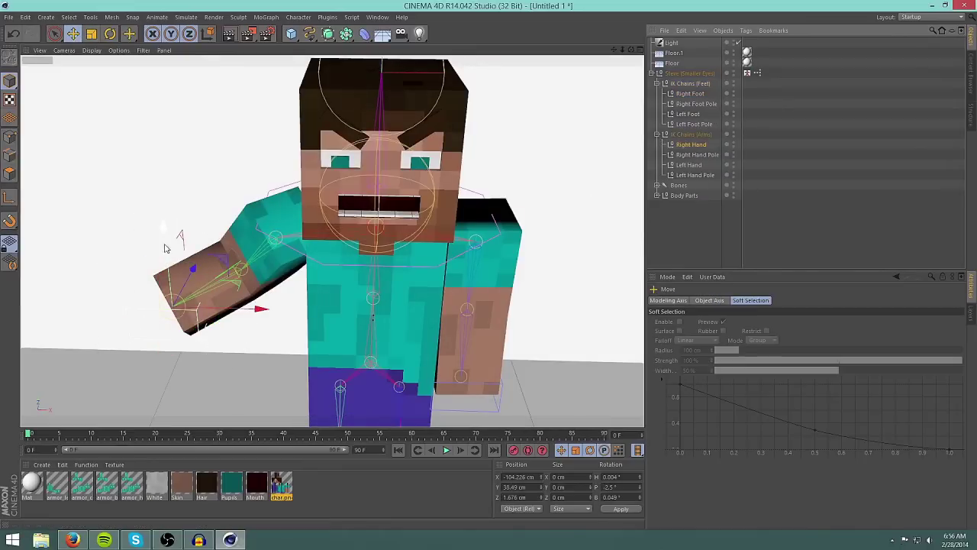
pyautogui.moveTo(163, 247); pyautogui.dragTo(271, 285)
pyautogui.moveTo(170, 202); pyautogui.dragTo(170, 182)
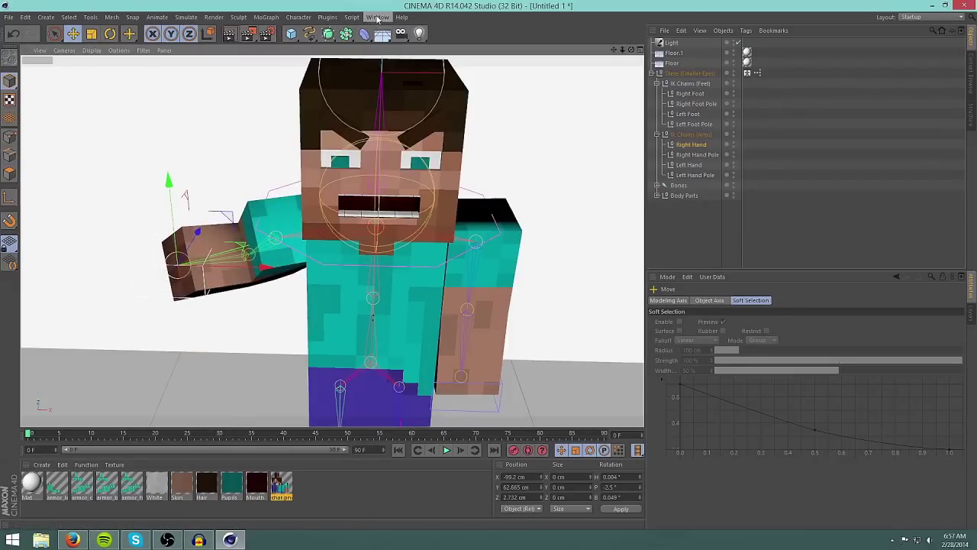
# Add the Steve (No Facial Expressions) rig from the Minecraft Steve Rig preset library to the scene.
pyautogui.click(378, 17)
pyautogui.click(404, 70)
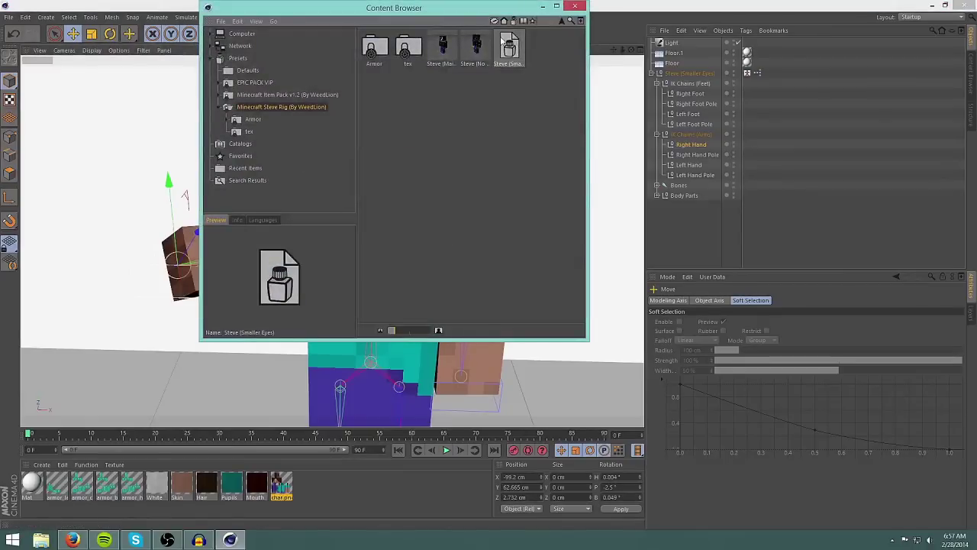
pyautogui.doubleClick(473, 52)
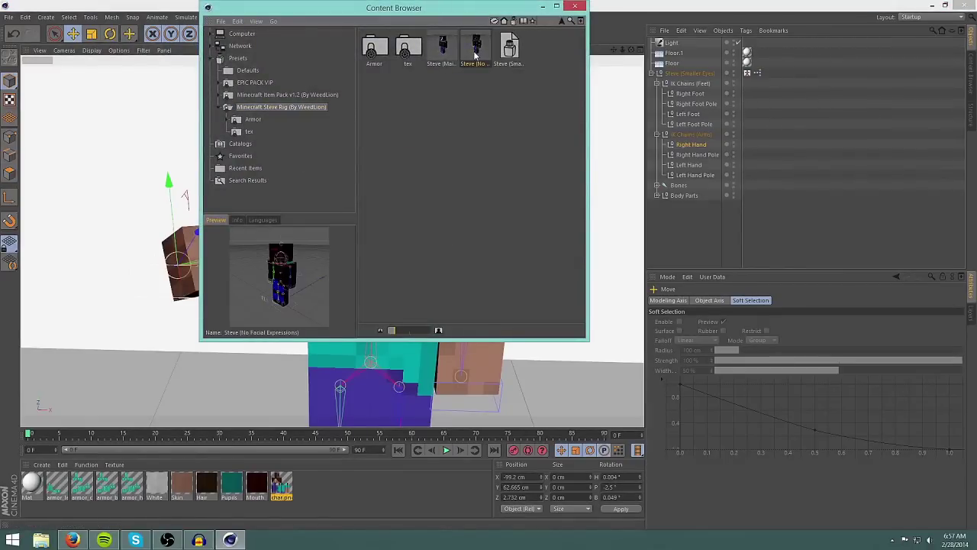
pyautogui.click(575, 6)
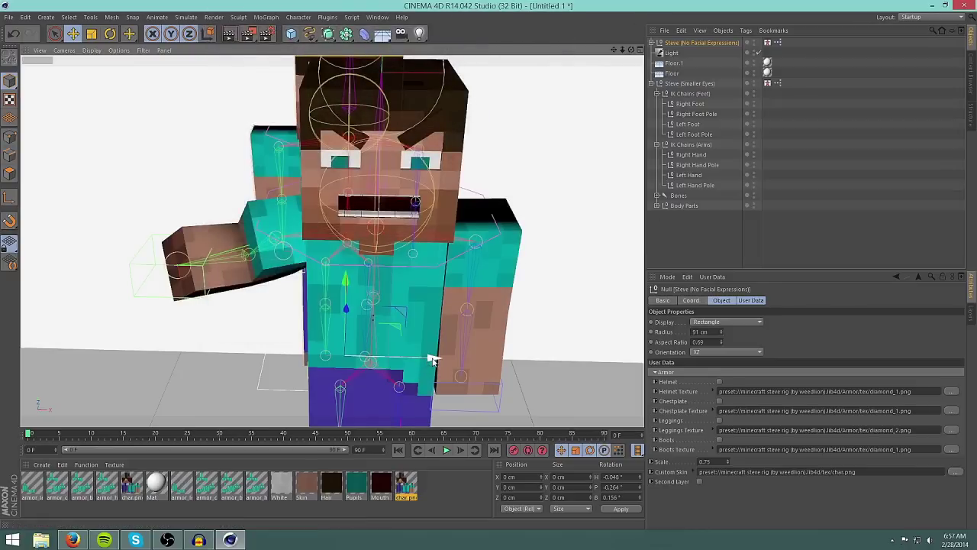
# Move the Steve (No Facial Expressions) rig beside the first one, to about X -116.8 cm, Y 0.6 cm, Z -58.6 cm.
pyautogui.moveTo(366, 357); pyautogui.dragTo(174, 268)
pyautogui.scroll(-4, 412, 157)
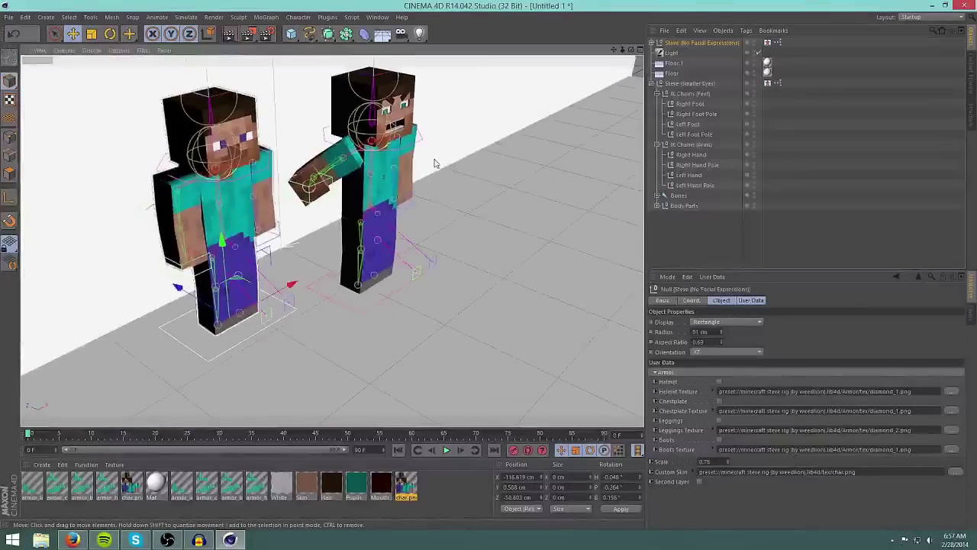
pyautogui.scroll(2, 196, 196)
pyautogui.keyDown('alt'); pyautogui.moveTo(240, 213); pyautogui.dragTo(177, 164); pyautogui.keyUp('alt')
pyautogui.scroll(3, 175, 161)
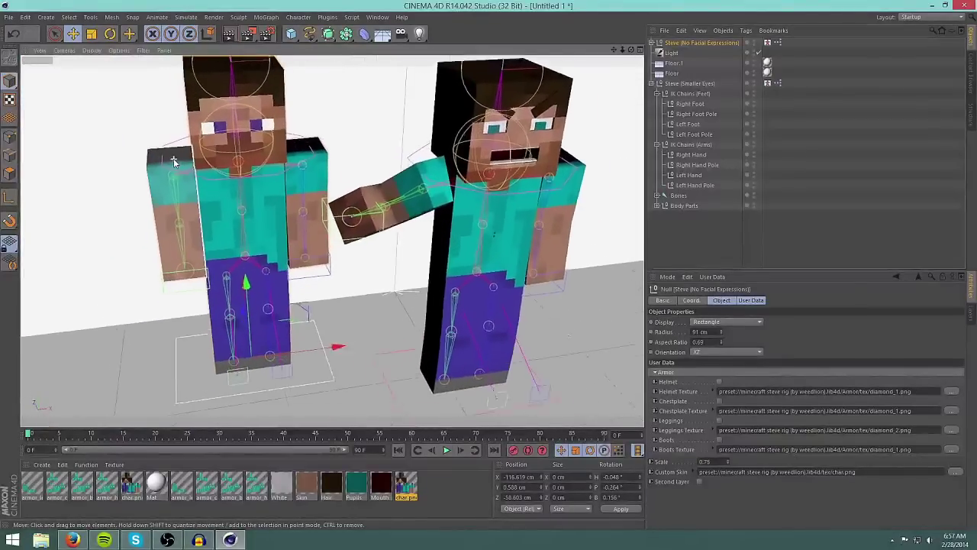
# Try DerpyWaffle.png as the color texture of the last char.png material and undo it.
pyautogui.doubleClick(406, 485)
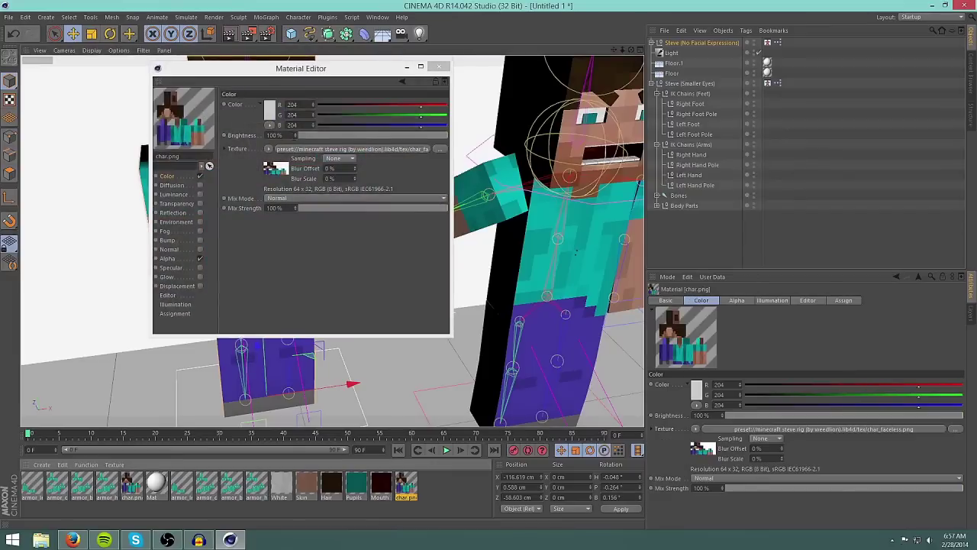
pyautogui.moveTo(268, 67); pyautogui.dragTo(281, 83)
pyautogui.click(286, 164)
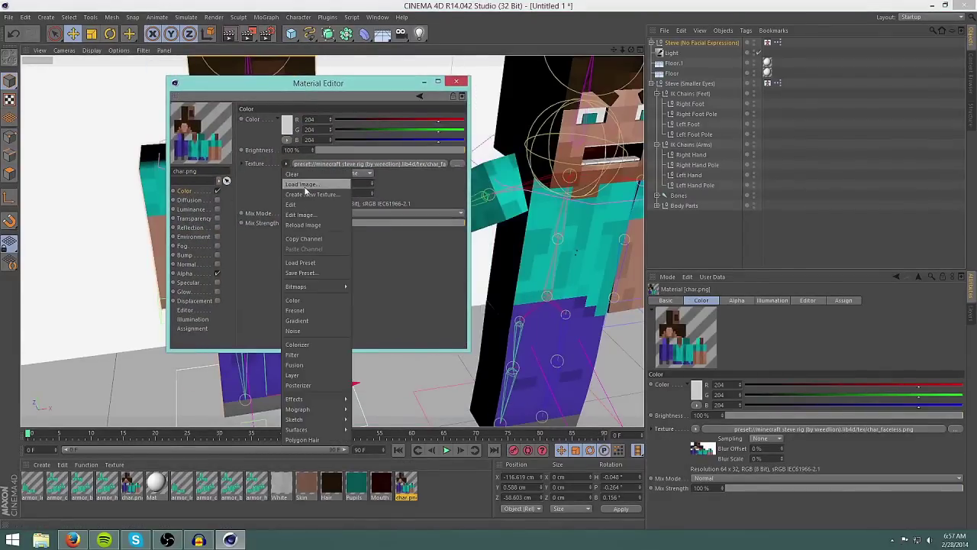
pyautogui.click(302, 184)
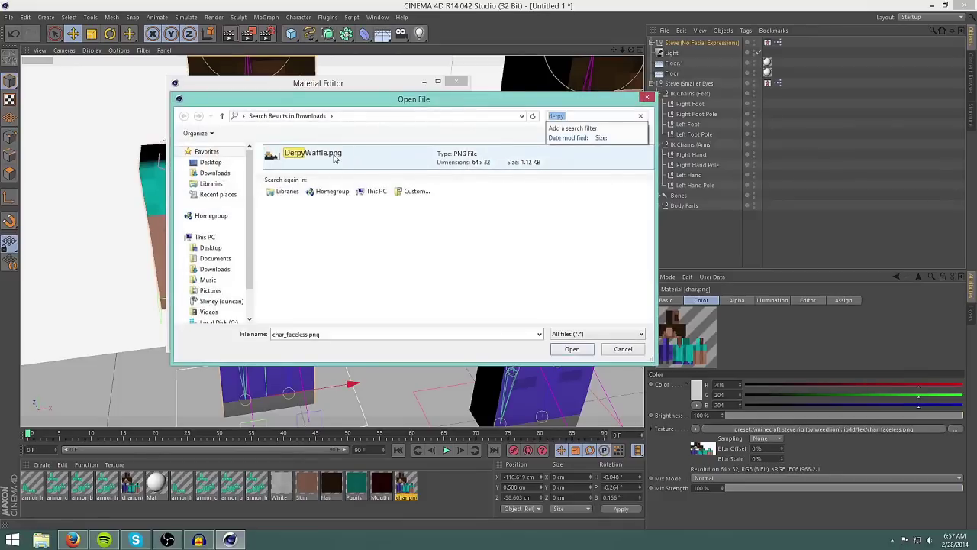
pyautogui.doubleClick(334, 155)
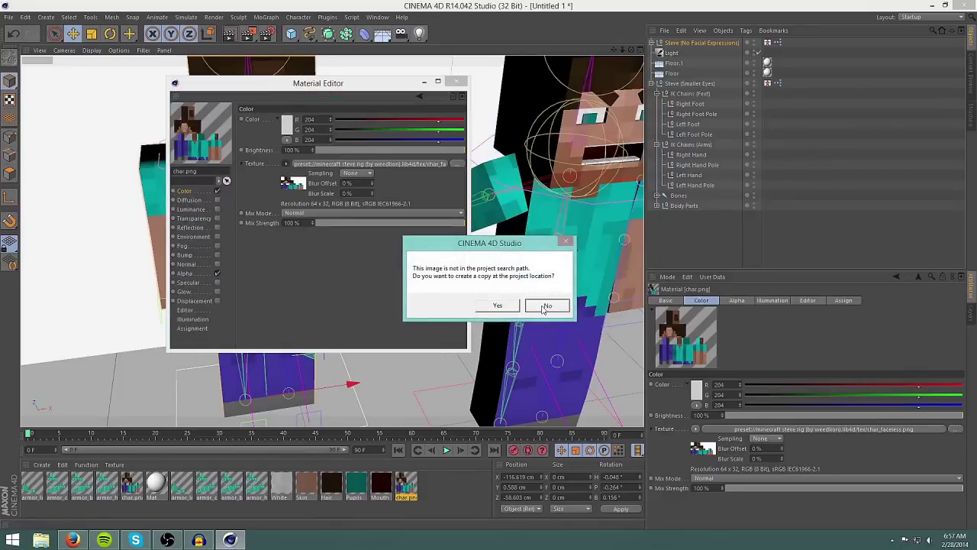
pyautogui.click(545, 306)
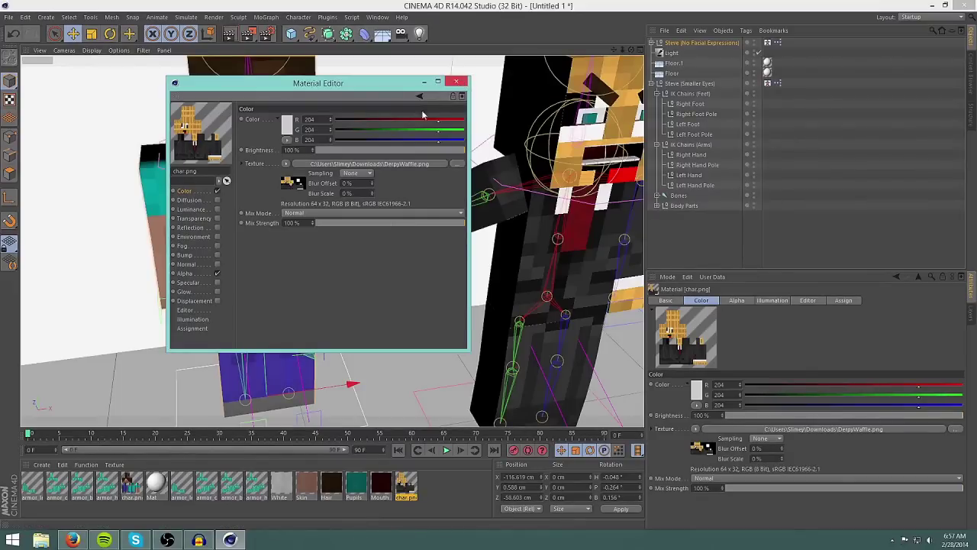
pyautogui.hotkey('ctrl', 'z')
pyautogui.click(462, 83)
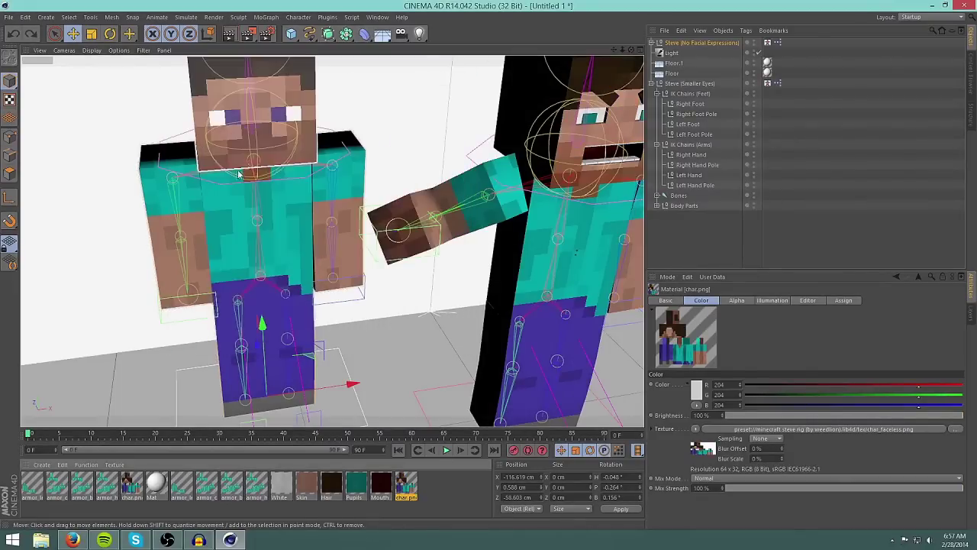
# Load DerpyWaffle.png as the color texture of the first char.png material without copying the image to the project location.
pyautogui.click(275, 200)
pyautogui.click(130, 484)
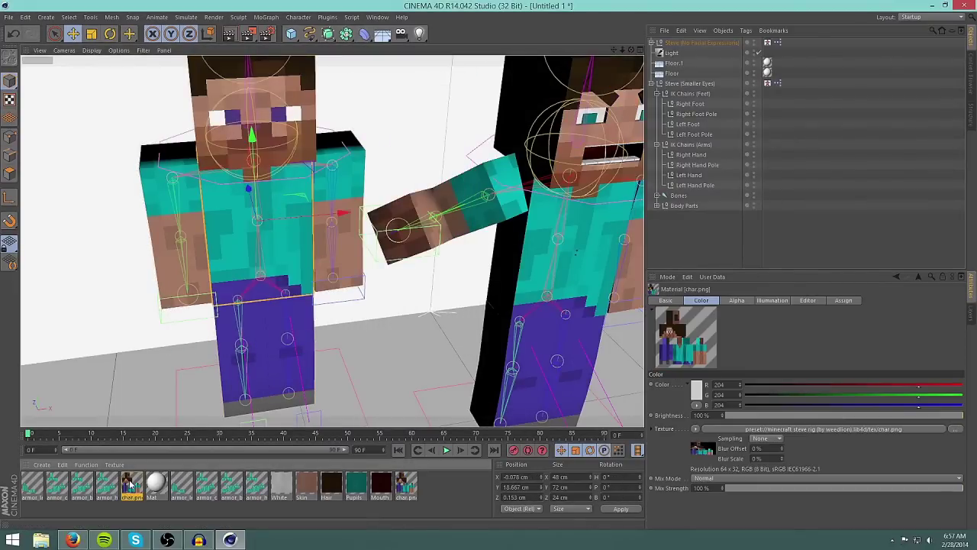
pyautogui.doubleClick(132, 486)
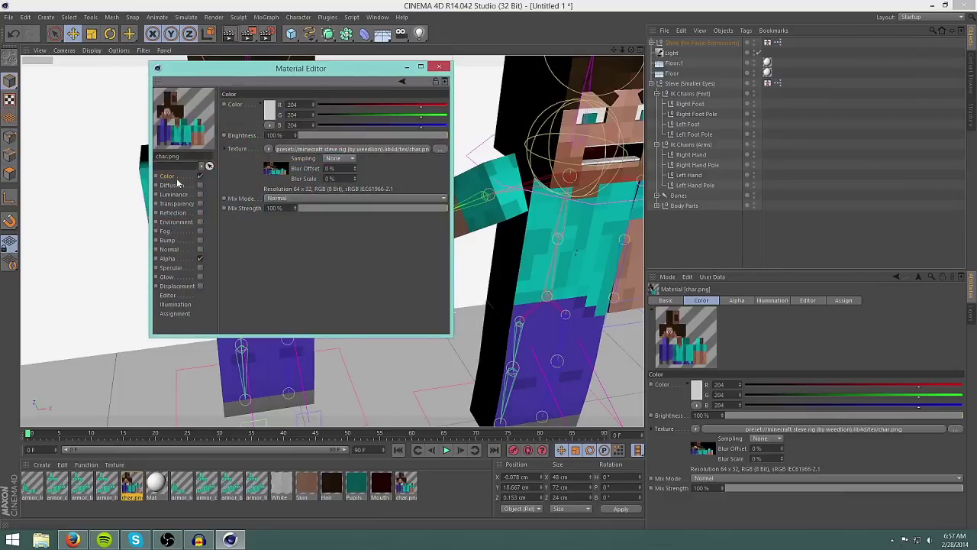
pyautogui.click(268, 149)
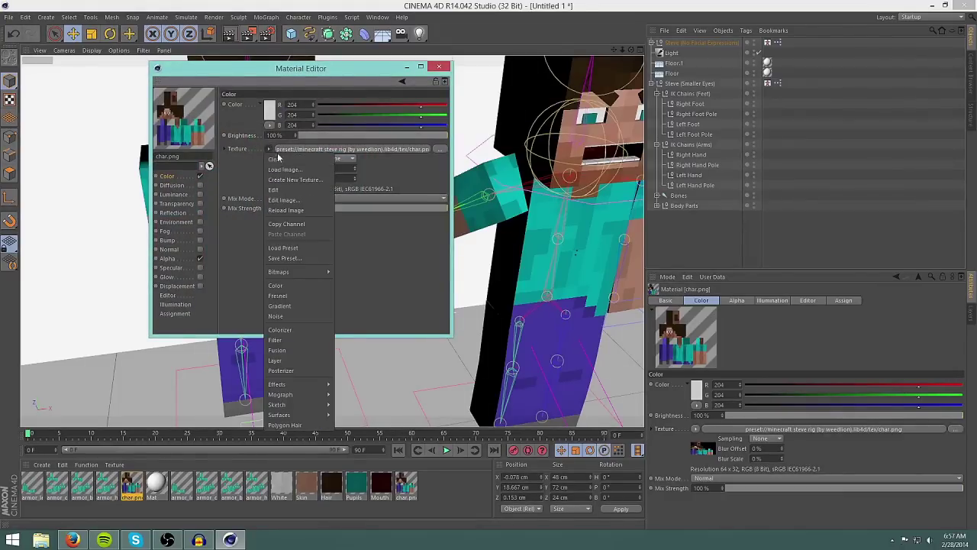
pyautogui.click(294, 163)
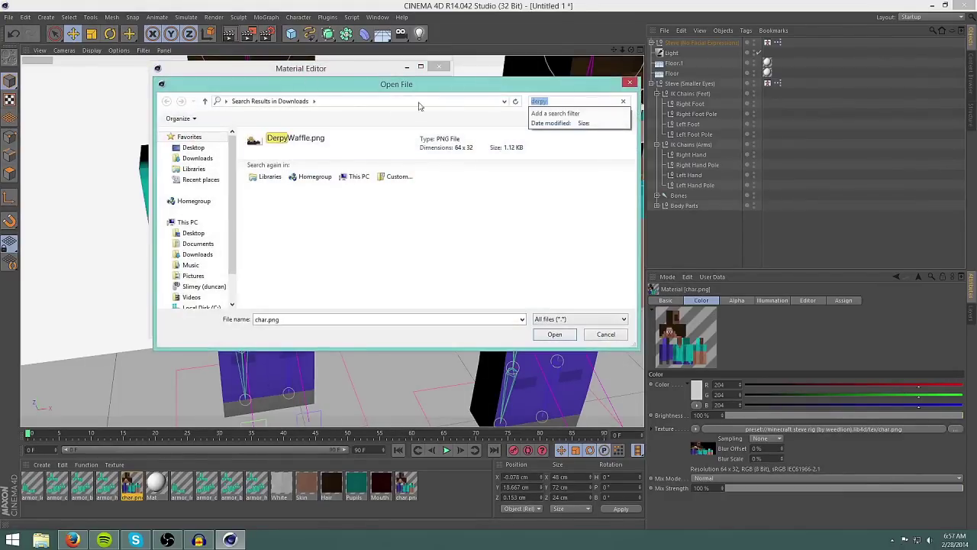
pyautogui.doubleClick(295, 140)
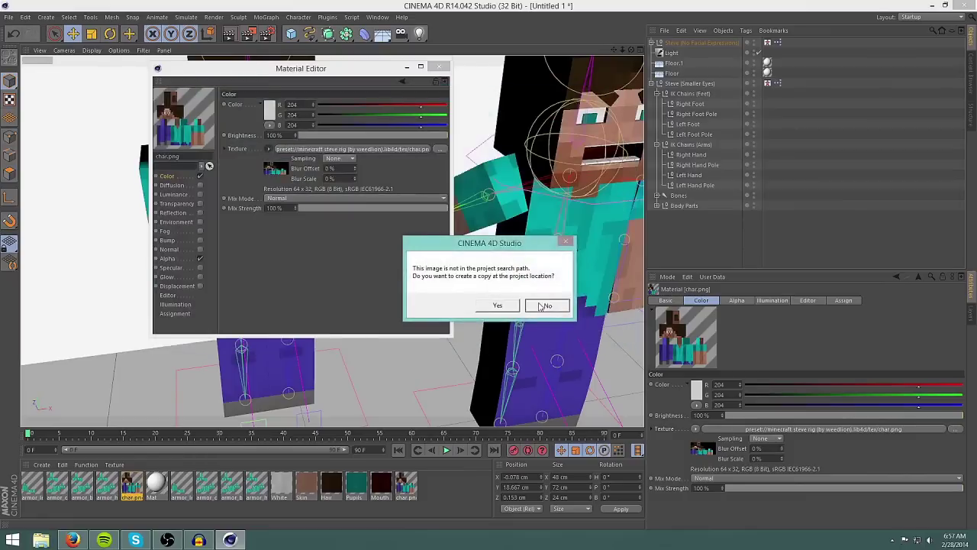
pyautogui.click(546, 305)
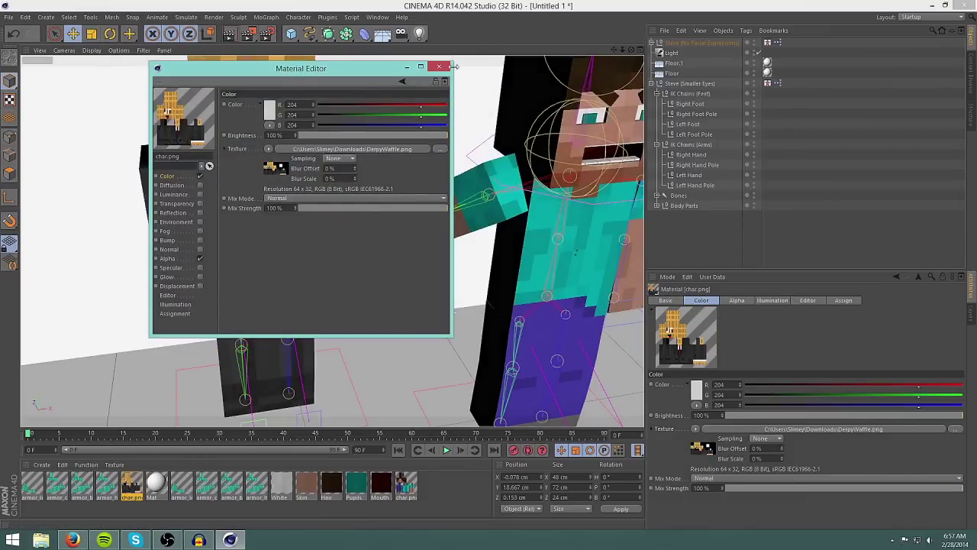
# Try the char.png material with its Alpha channel disabled and turn the channel back on.
pyautogui.click(200, 259)
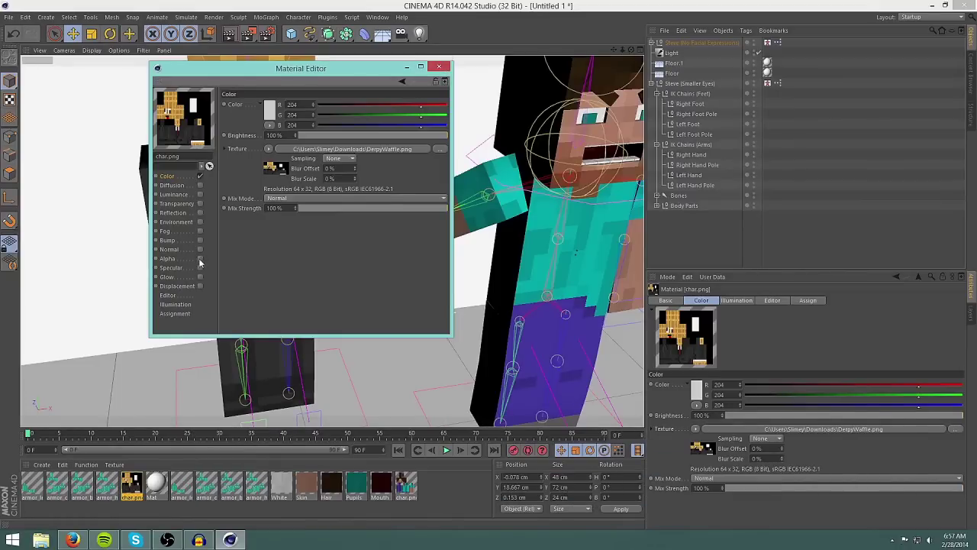
pyautogui.moveTo(221, 70); pyautogui.dragTo(333, 109)
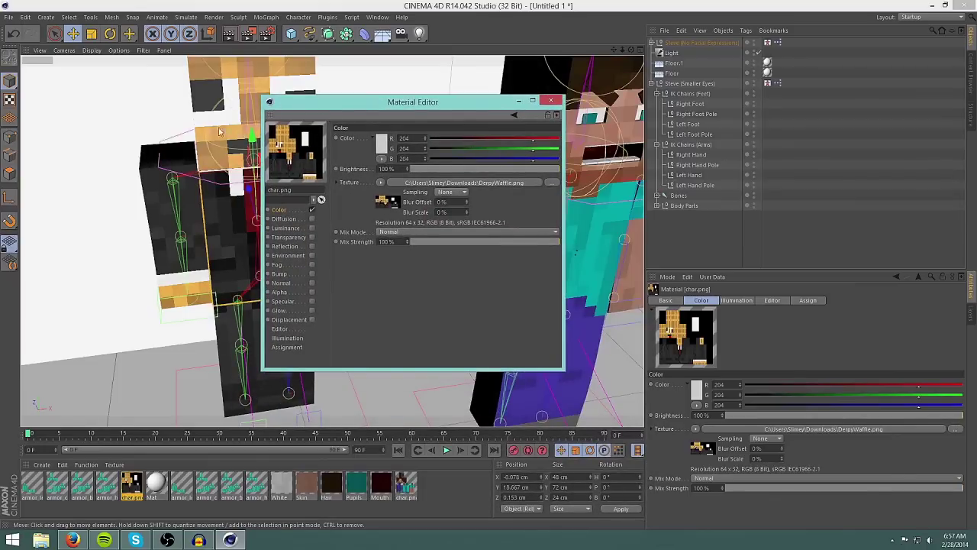
pyautogui.click(311, 291)
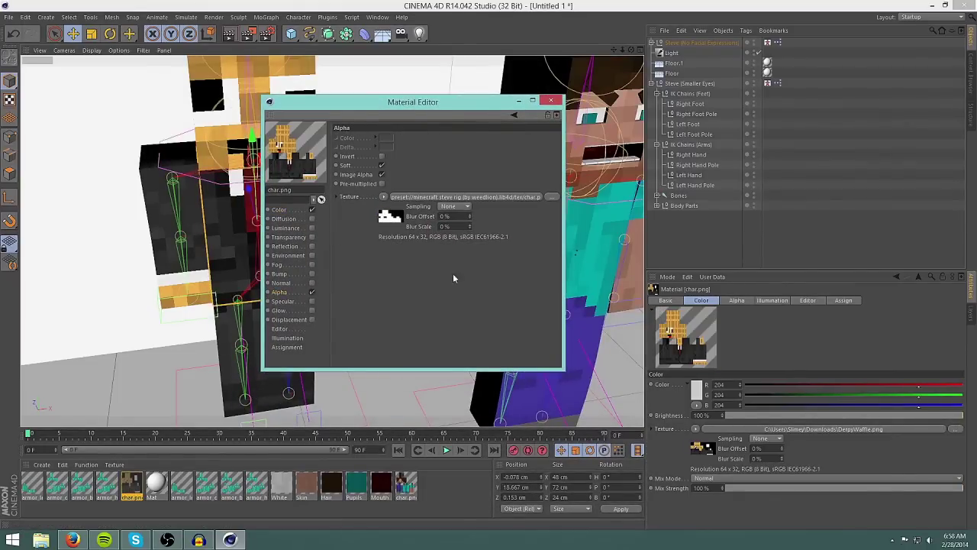
# Use the DerpyWaffle.png color texture as the char.png material's alpha texture too and close the material.
pyautogui.click(278, 210)
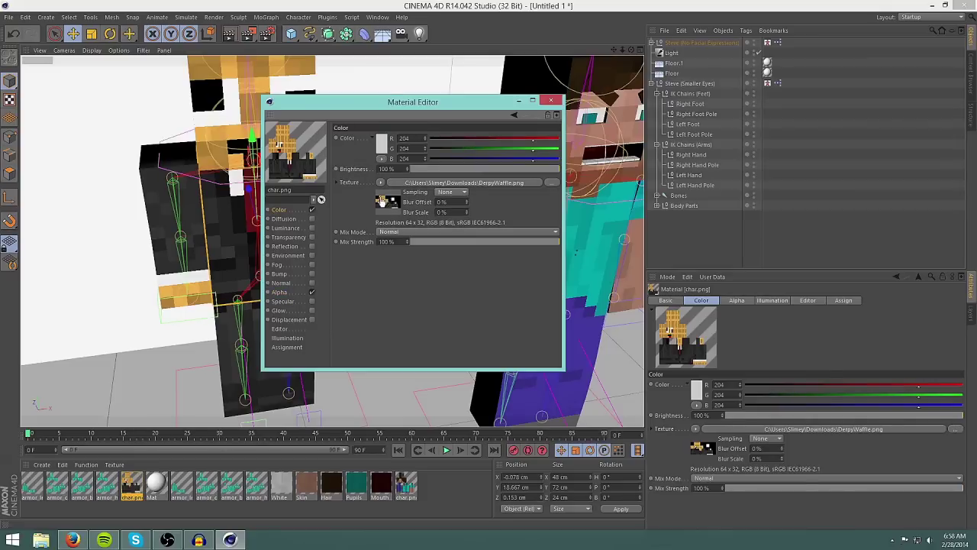
pyautogui.click(278, 293)
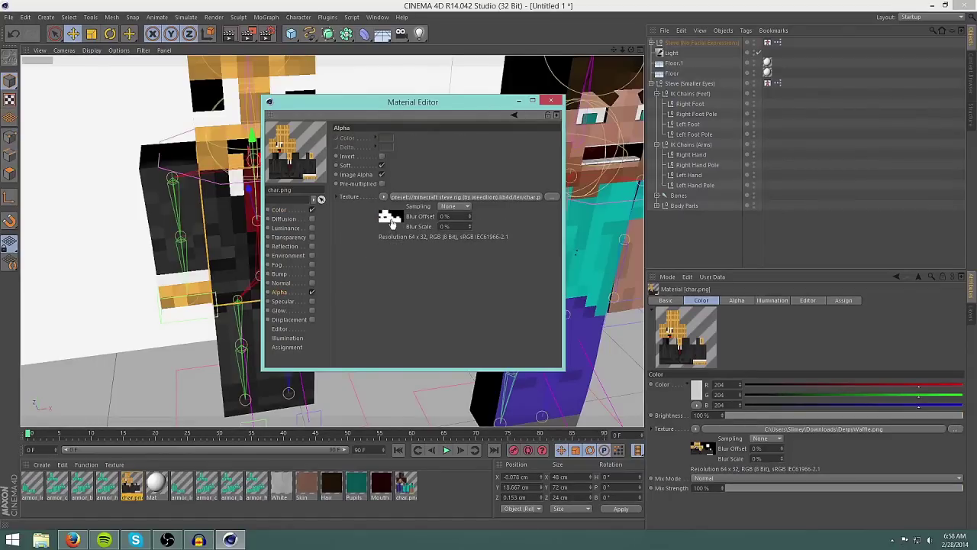
pyautogui.moveTo(392, 223); pyautogui.dragTo(392, 222)
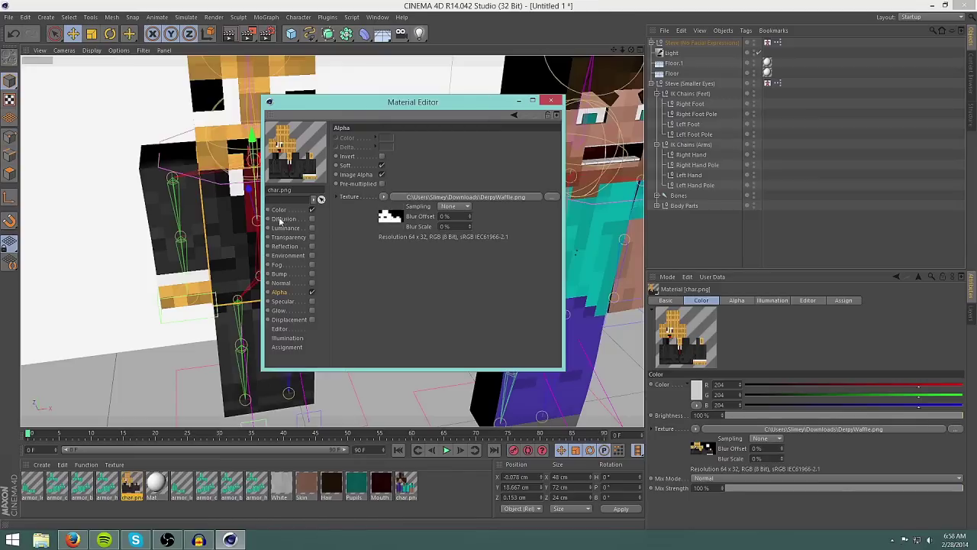
pyautogui.click(279, 210)
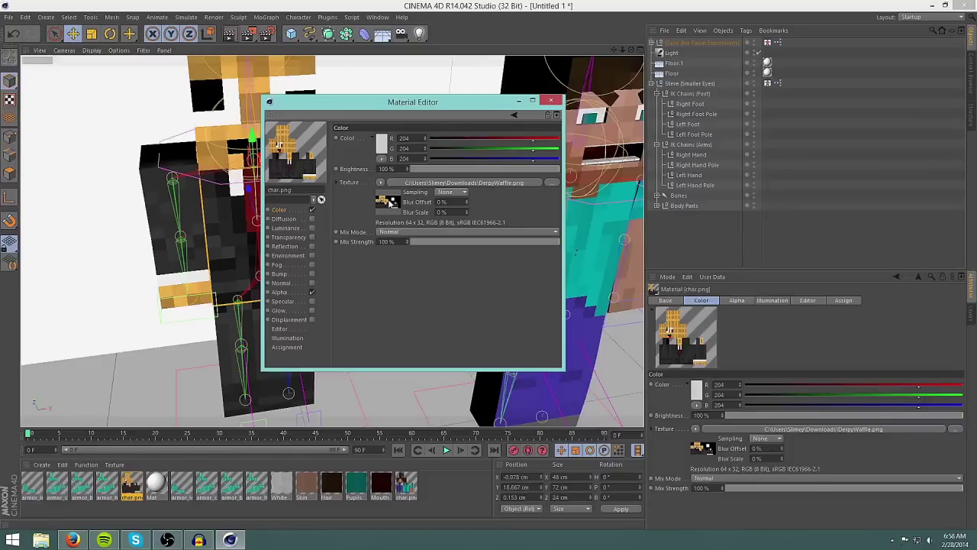
pyautogui.click(279, 293)
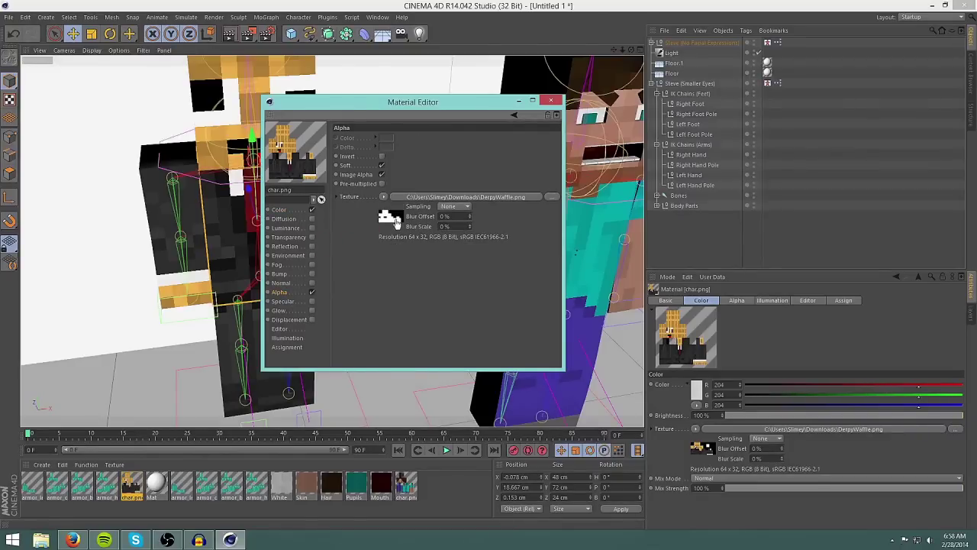
pyautogui.click(550, 102)
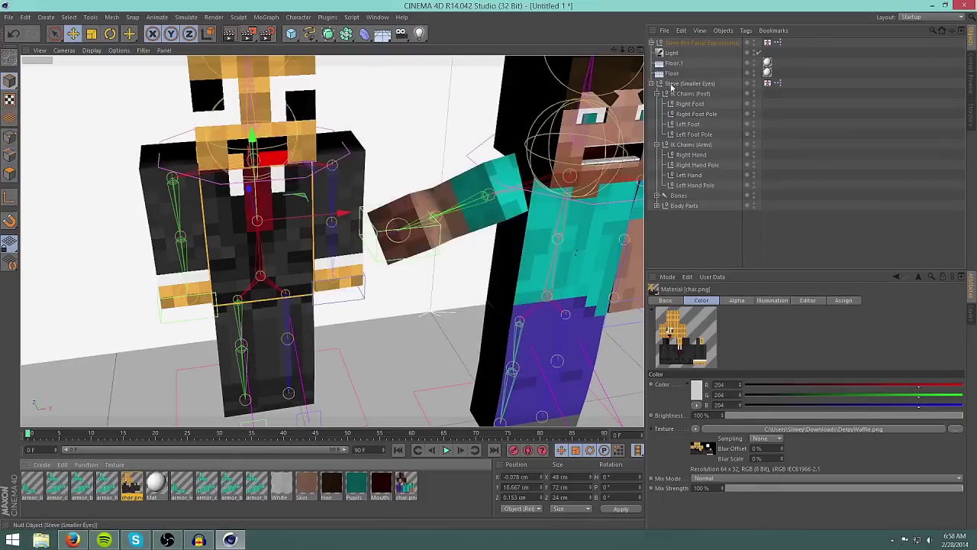
# Enable the Second Layer option of the Steve (No Facial Expressions) rig.
pyautogui.click(678, 44)
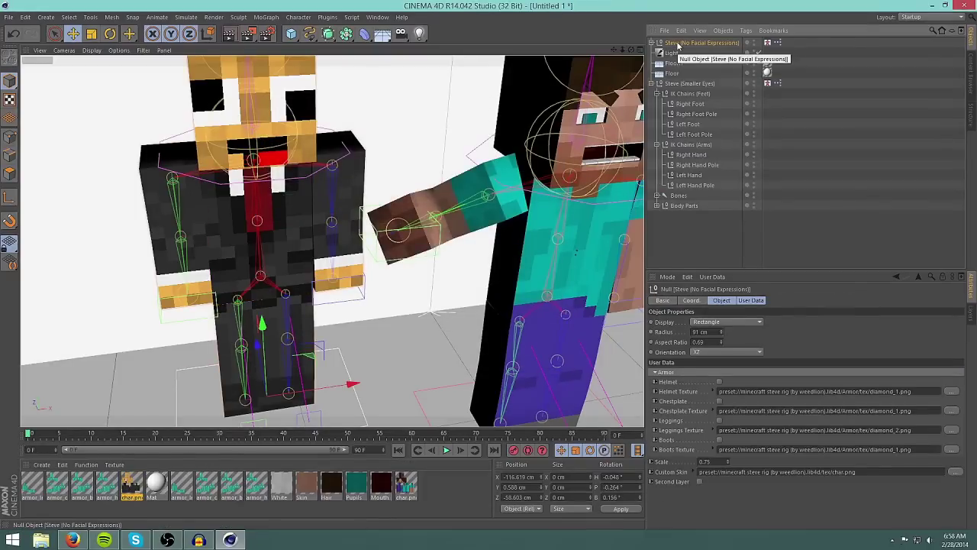
pyautogui.click(699, 482)
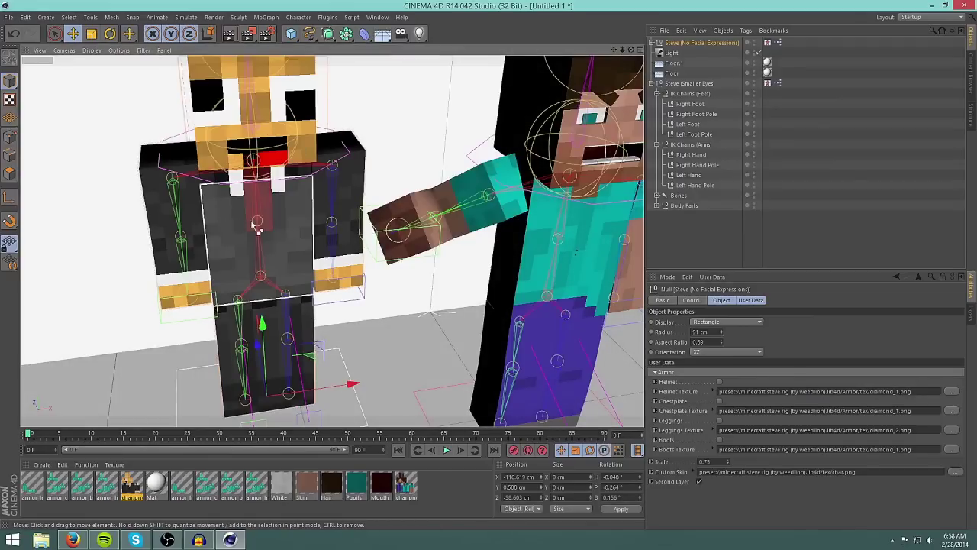
pyautogui.keyDown('ctrl'); pyautogui.moveTo(256, 226); pyautogui.dragTo(395, 214); pyautogui.keyUp('ctrl')
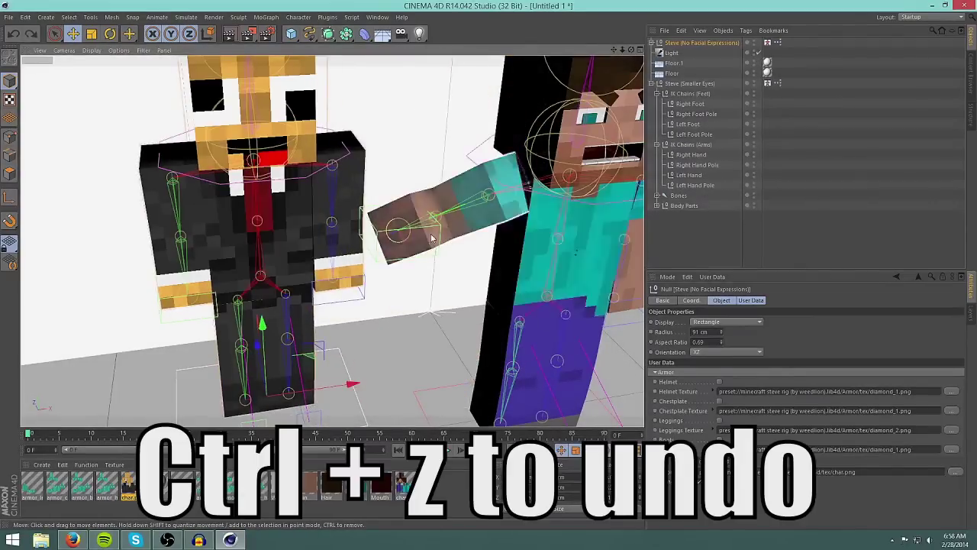
pyautogui.hotkey('ctrl', 'z')
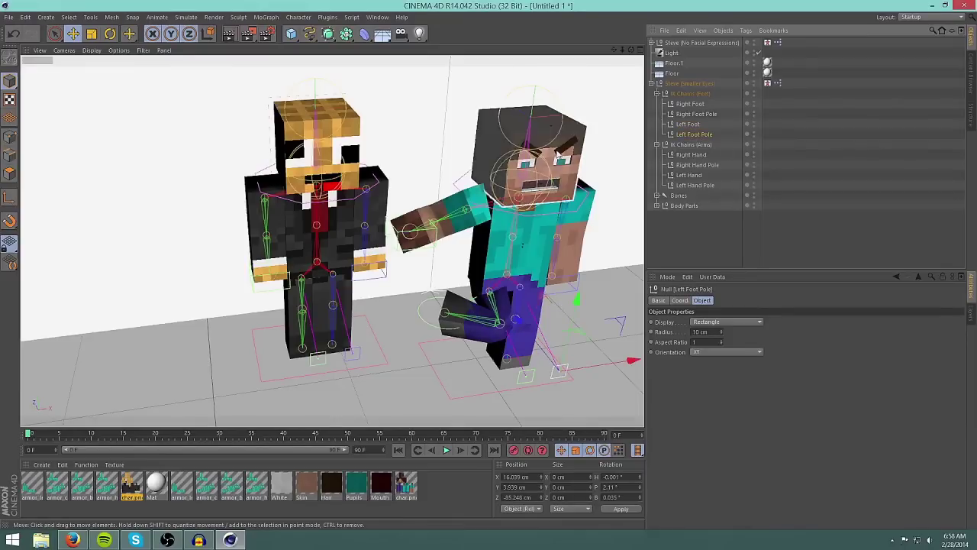
# Examine the faces, skin textures and poses of both rigs up close and from different angles.
pyautogui.scroll(10, 560, 156)
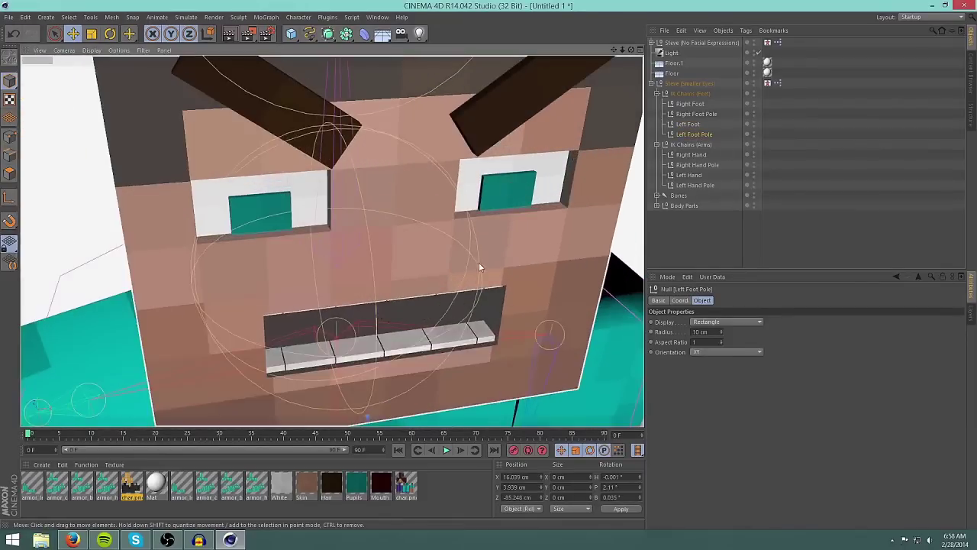
pyautogui.keyDown('alt'); pyautogui.moveTo(479, 263); pyautogui.dragTo(446, 234); pyautogui.keyUp('alt')
pyautogui.scroll(-10, 484, 220)
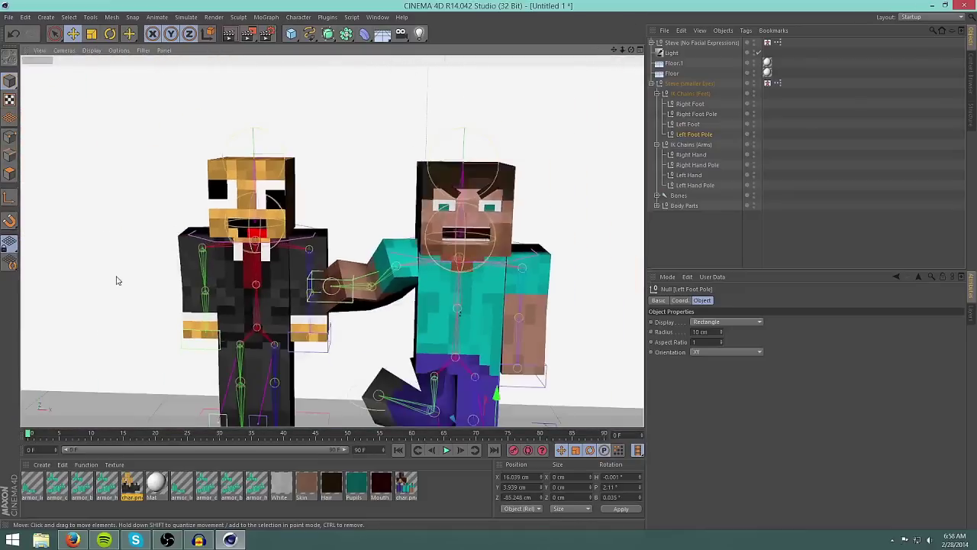
pyautogui.scroll(5, 159, 286)
pyautogui.keyDown('alt'); pyautogui.moveTo(371, 329); pyautogui.dragTo(349, 201); pyautogui.keyUp('alt')
pyautogui.scroll(3, 355, 227)
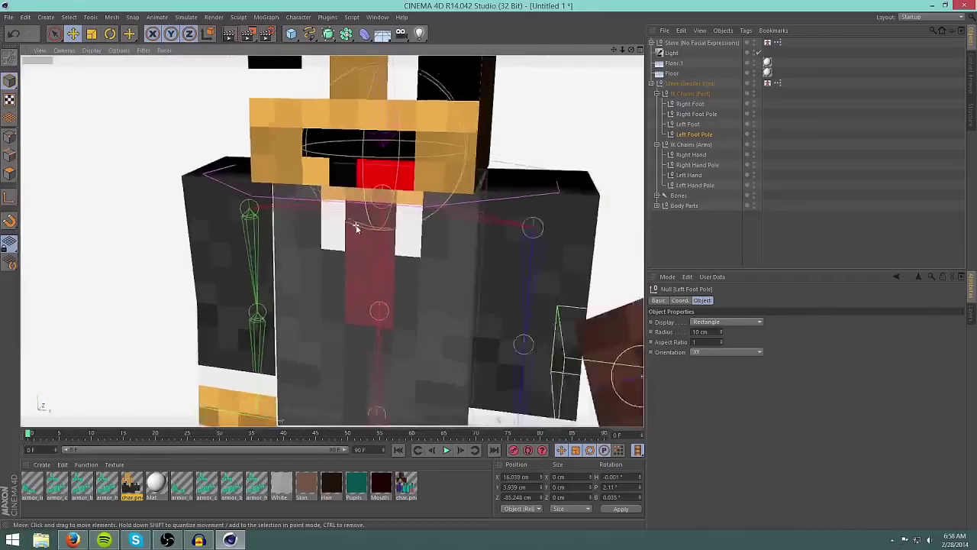
pyautogui.scroll(-7, 356, 228)
pyautogui.keyDown('alt'); pyautogui.moveTo(319, 251); pyautogui.dragTo(376, 277); pyautogui.keyUp('alt')
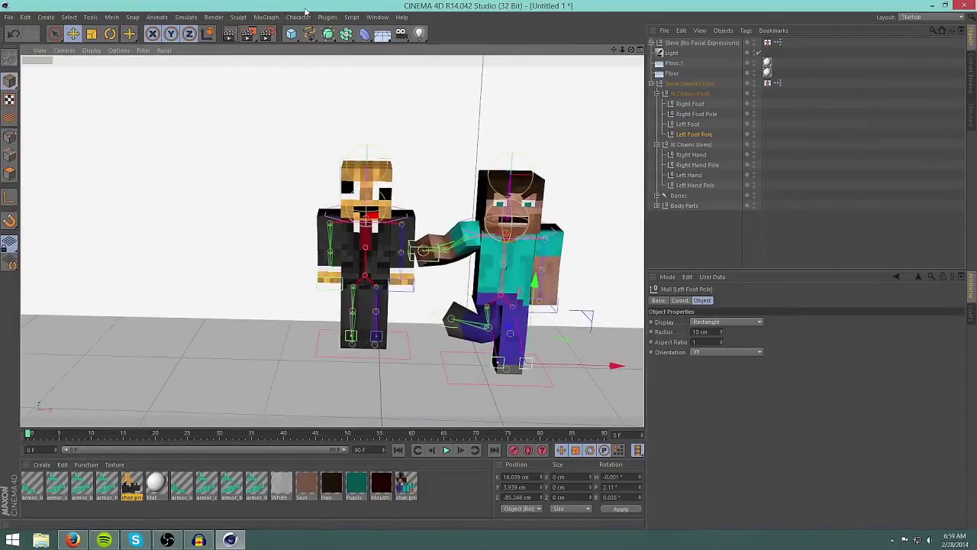
pyautogui.keyDown('alt'); pyautogui.moveTo(334, 269); pyautogui.dragTo(394, 234); pyautogui.keyUp('alt')
pyautogui.scroll(4, 394, 234)
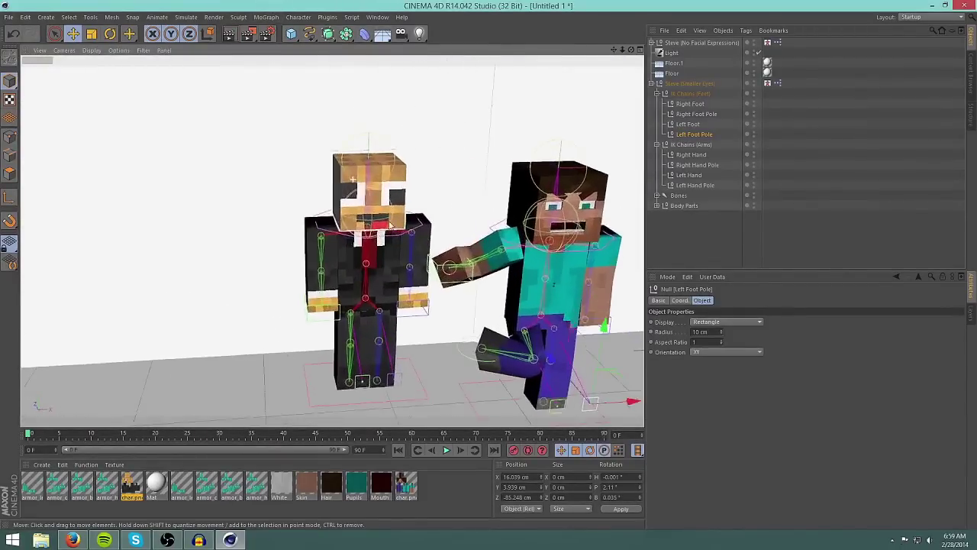
pyautogui.moveTo(346, 310)
pyautogui.keyDown('alt'); pyautogui.mouseDown()
pyautogui.moveTo(359, 330)
pyautogui.moveTo(338, 291)
pyautogui.moveTo(345, 300)
pyautogui.mouseUp(); pyautogui.keyUp('alt')
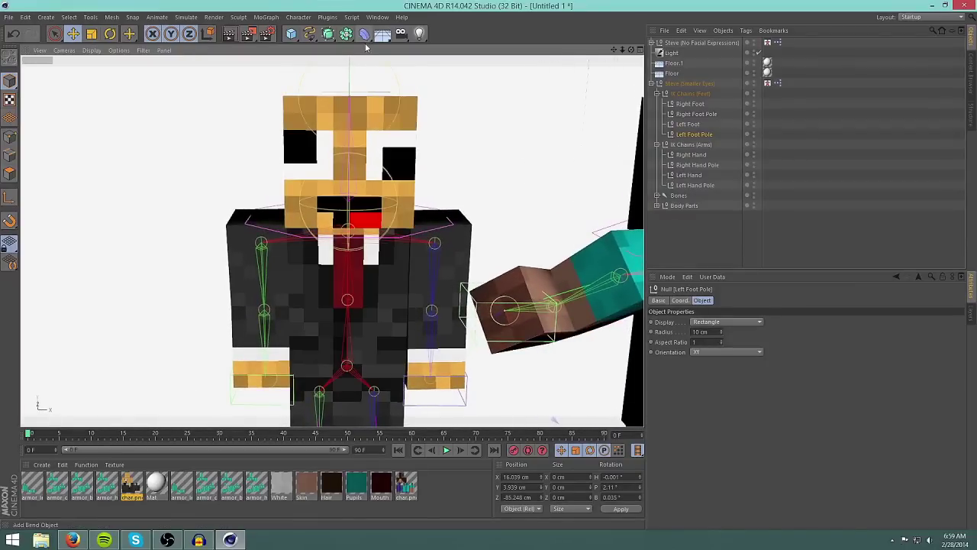